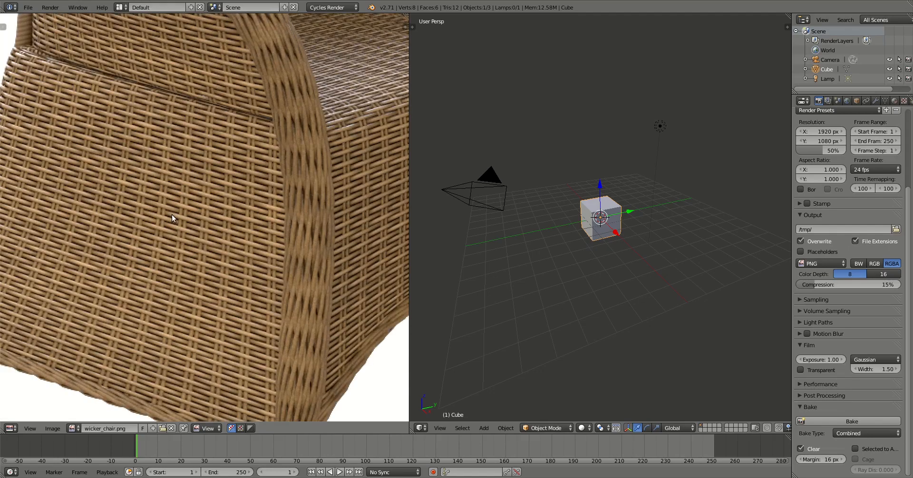
# Nudge the wicker image view, then show and dismiss the Blender splash screen from Help.
pyautogui.moveTo(172, 215); pyautogui.dragTo(202, 225, button='middle')
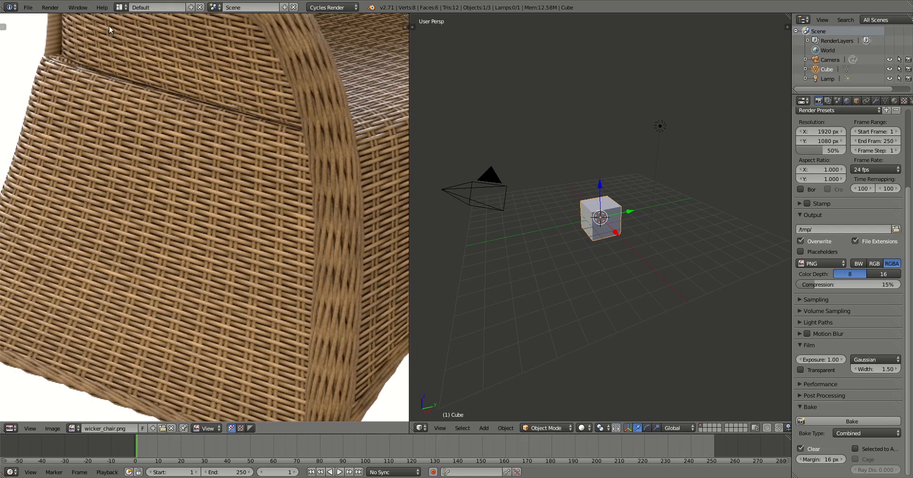
pyautogui.click(104, 7)
pyautogui.click(116, 132)
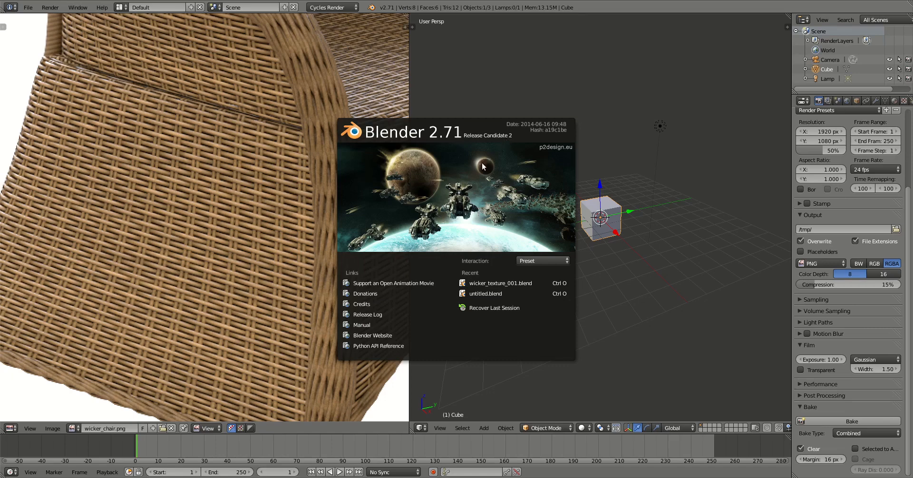
pyautogui.click(465, 195)
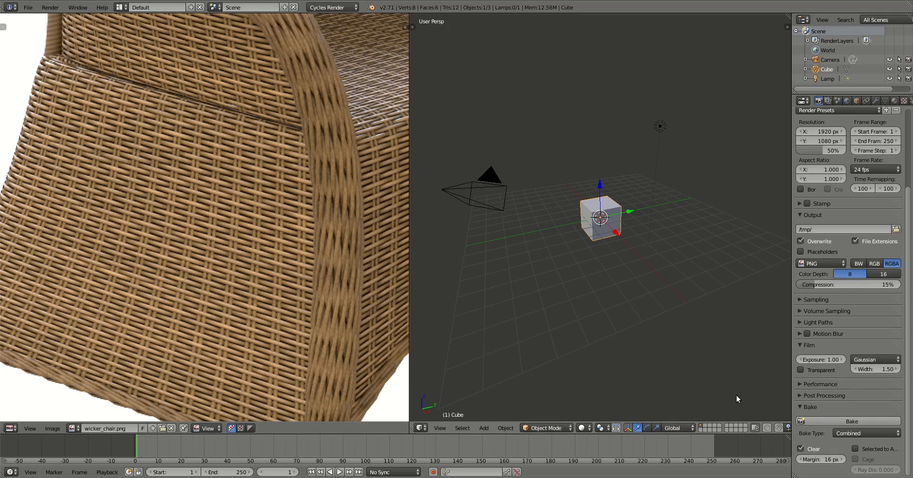
# Zoom into the wicker weave and paint black vertical strokes along its strands.
pyautogui.scroll(2, 237, 161)
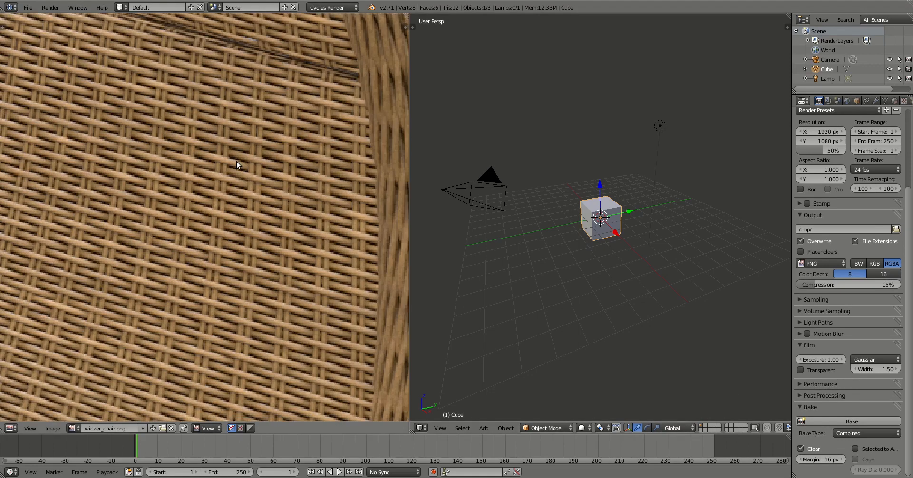
pyautogui.moveTo(188, 141); pyautogui.dragTo(227, 87, button='middle')
pyautogui.scroll(1, 284, 158)
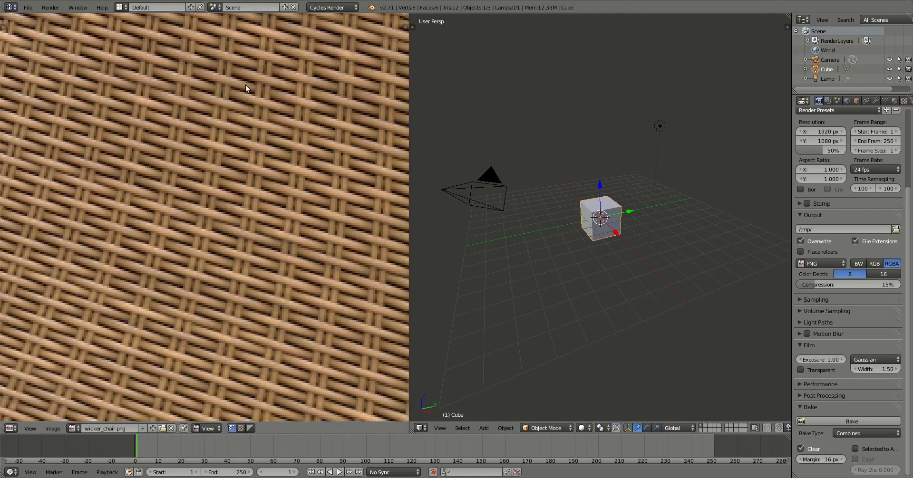
pyautogui.moveTo(227, 86); pyautogui.dragTo(223, 104)
pyautogui.moveTo(265, 72); pyautogui.dragTo(263, 114)
pyautogui.moveTo(309, 78); pyautogui.dragTo(302, 121)
pyautogui.moveTo(348, 84)
pyautogui.mouseDown()
pyautogui.moveTo(349, 100)
pyautogui.moveTo(383, 137)
pyautogui.mouseUp()
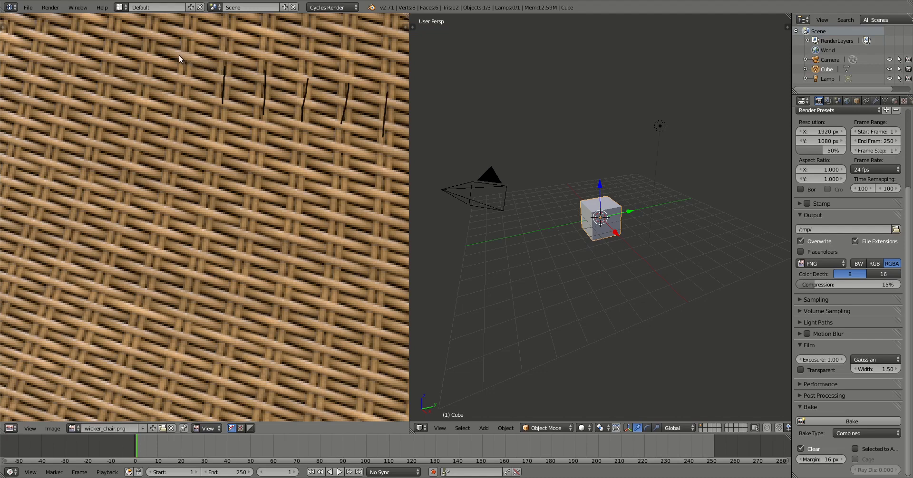
# Paint rows of short horizontal black dashes across the weave and centre the marks in view.
pyautogui.moveTo(175, 52)
pyautogui.mouseDown()
pyautogui.moveTo(197, 55)
pyautogui.moveTo(161, 57)
pyautogui.moveTo(200, 80)
pyautogui.mouseUp()
pyautogui.moveTo(135, 78); pyautogui.dragTo(186, 101)
pyautogui.moveTo(129, 97)
pyautogui.mouseDown()
pyautogui.moveTo(181, 122)
pyautogui.moveTo(156, 124)
pyautogui.mouseUp()
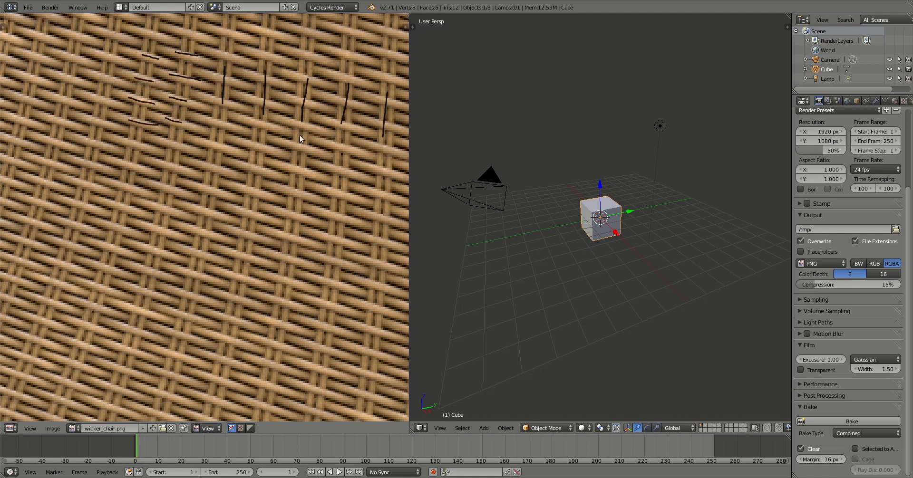
pyautogui.moveTo(295, 136); pyautogui.dragTo(251, 187, button='middle')
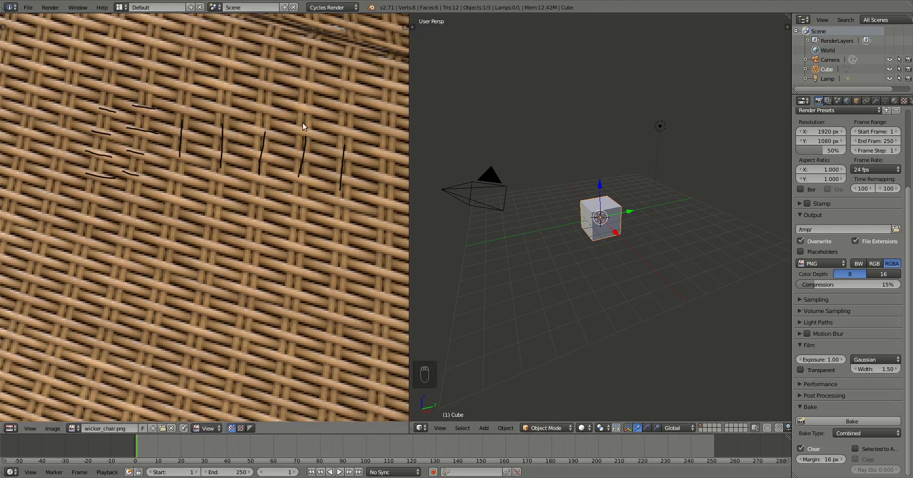
# Delete the default camera, cube and lamp and add a Bezier curve.
pyautogui.press('a')
pyautogui.press('a')
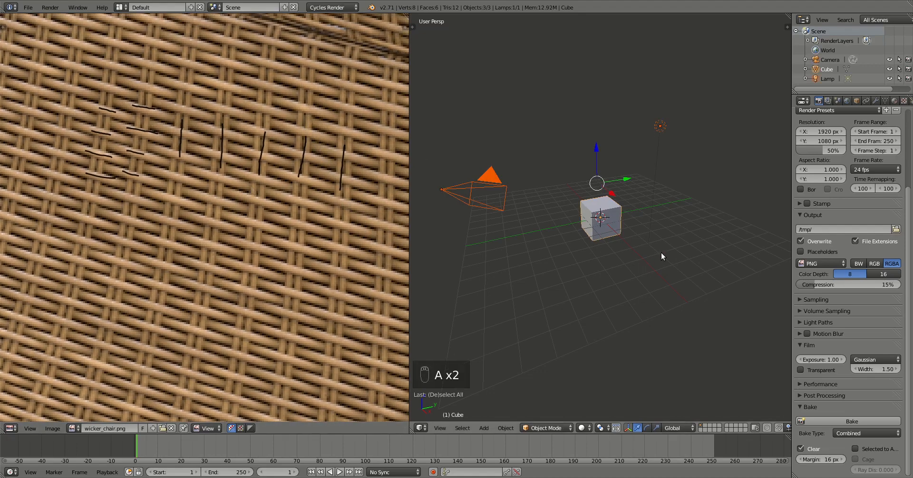
pyautogui.press('Delete')
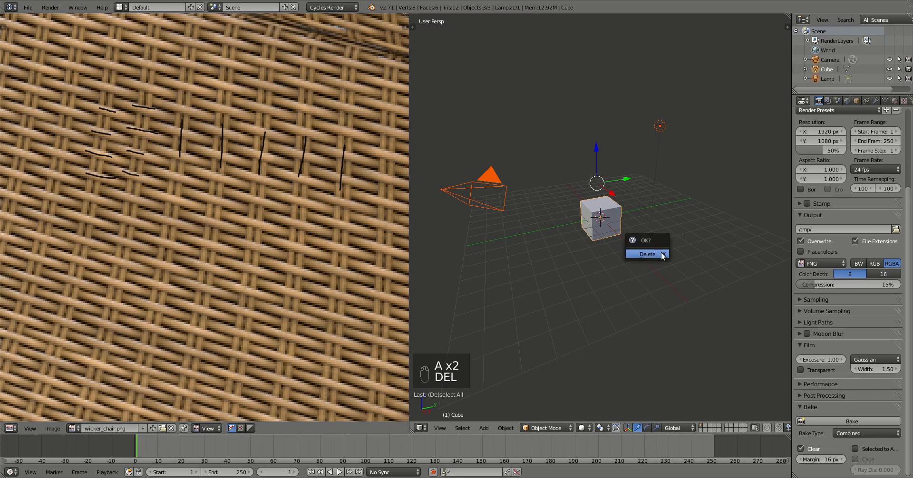
pyautogui.click(661, 252)
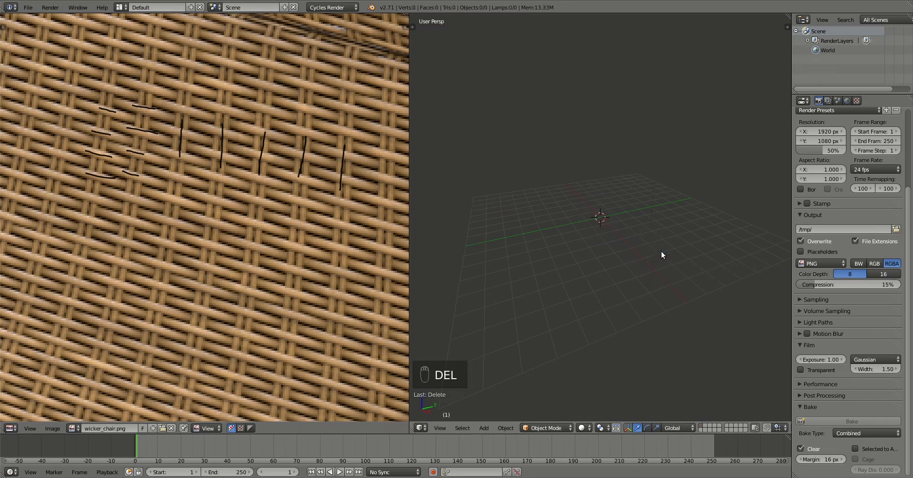
pyautogui.hotkey('shift', 'a')
pyautogui.click(682, 264)
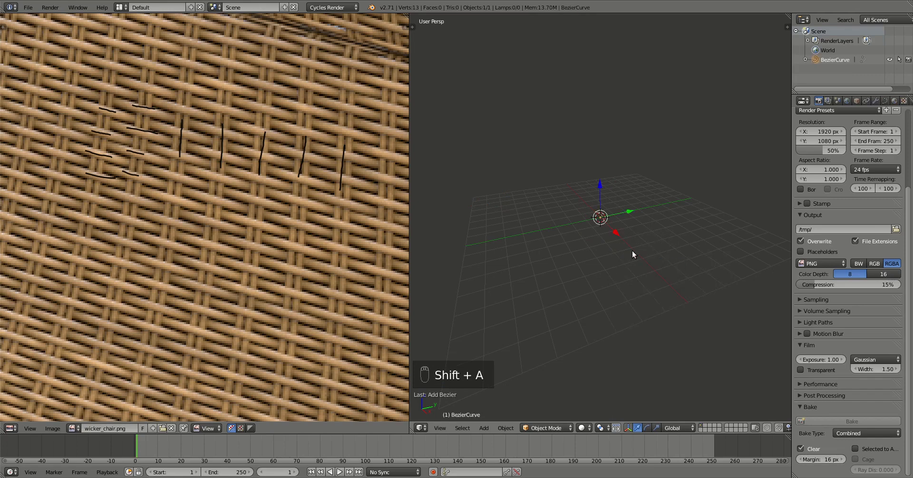
# In top orthographic wireframe view, move the curve's points onto one vertical line.
pyautogui.press('Tab')
pyautogui.press('KP_7')
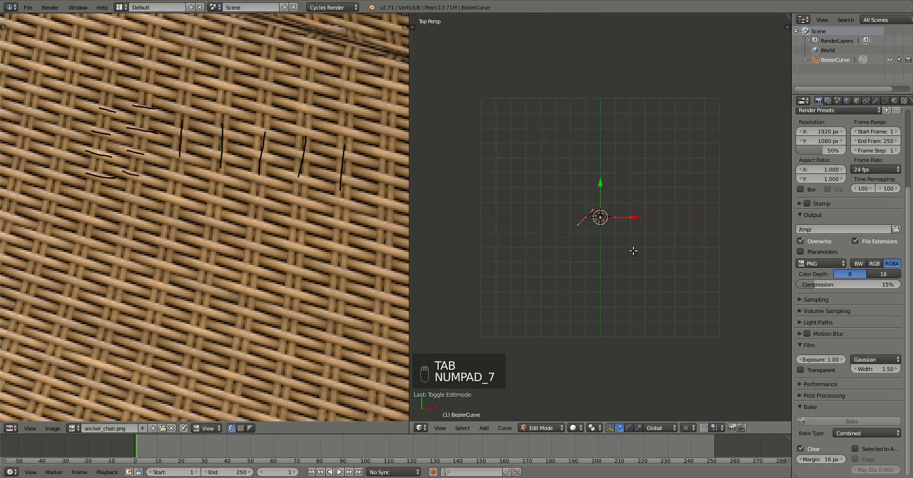
pyautogui.press('KP_5')
pyautogui.press('z')
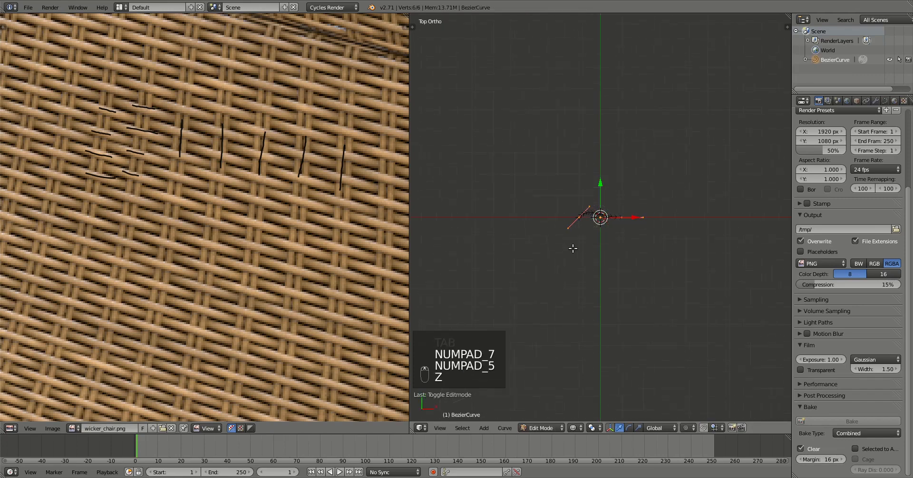
pyautogui.click(570, 217)
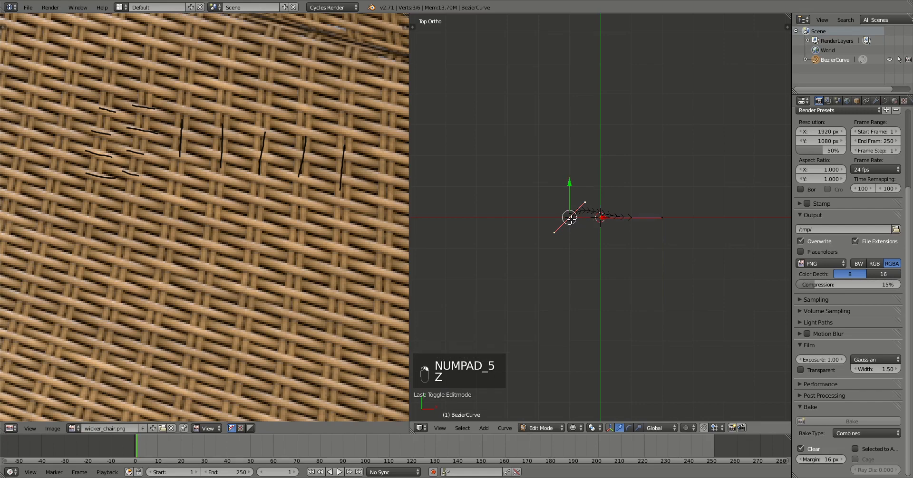
pyautogui.click(626, 218)
pyautogui.press('g')
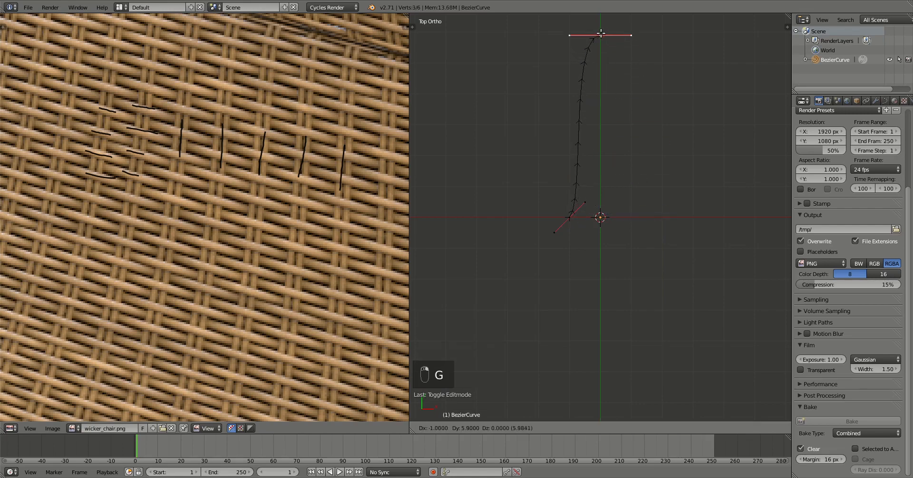
pyautogui.click(600, 31)
pyautogui.click(569, 218)
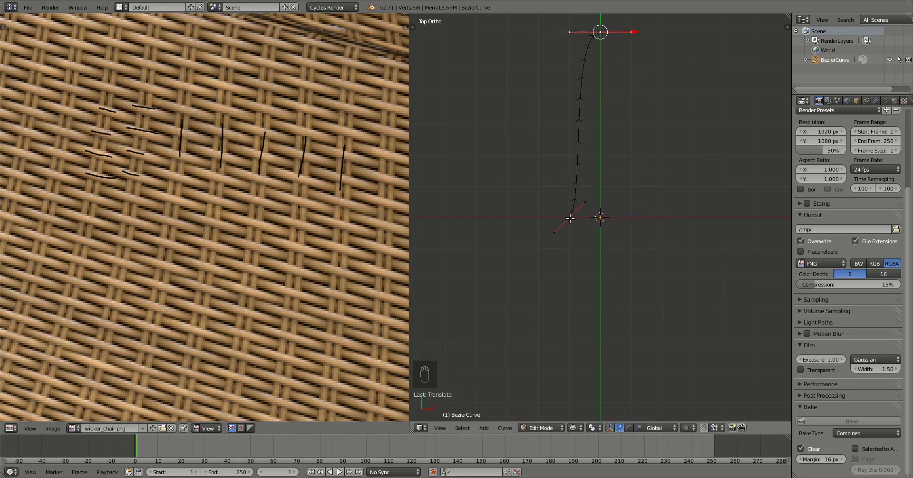
pyautogui.press('g')
pyautogui.click(598, 219)
# Rotate the bottom handle -45 degrees and the top handle so the curve is perfectly straight.
pyautogui.scroll(9, 592, 244)
pyautogui.scroll(-13, 597, 223)
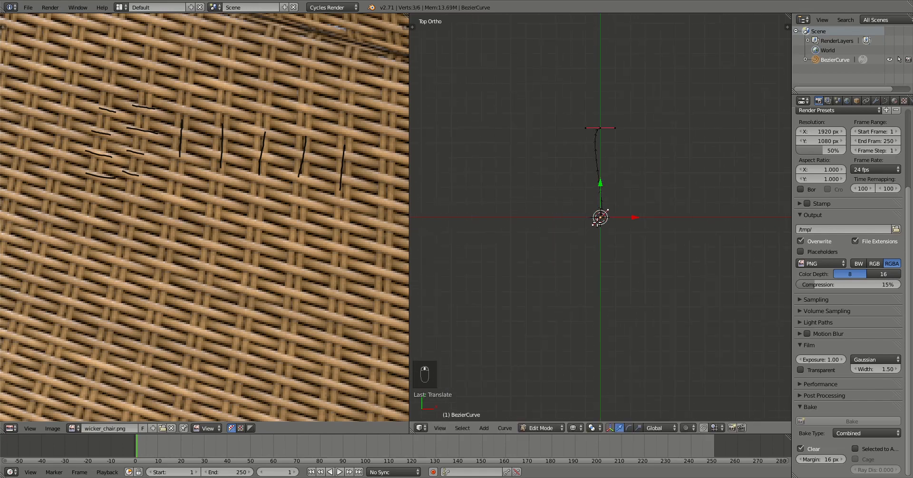
pyautogui.write('r4')
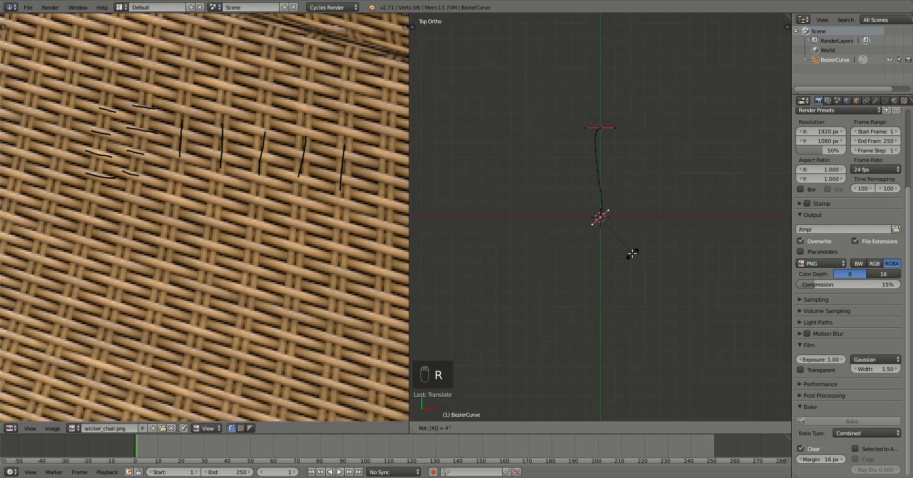
pyautogui.write('5')
pyautogui.press('-')
pyautogui.press('Return')
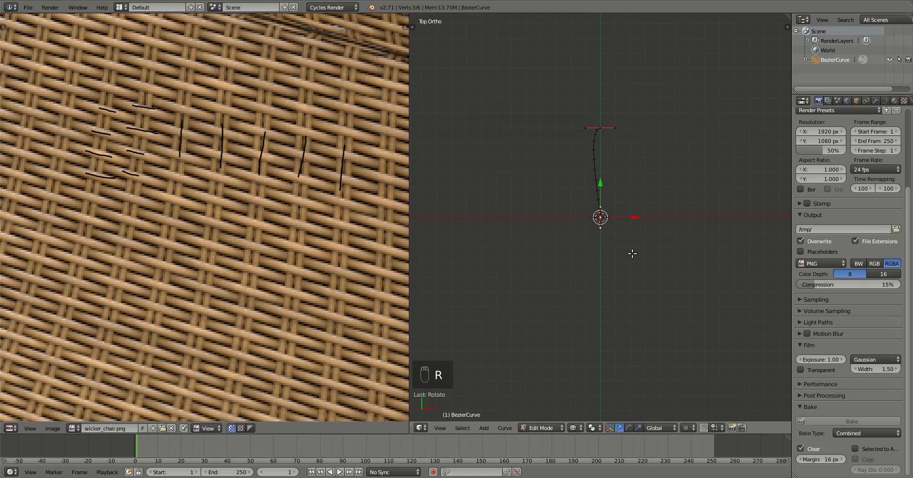
pyautogui.rightClick(580, 127)
pyautogui.press('r')
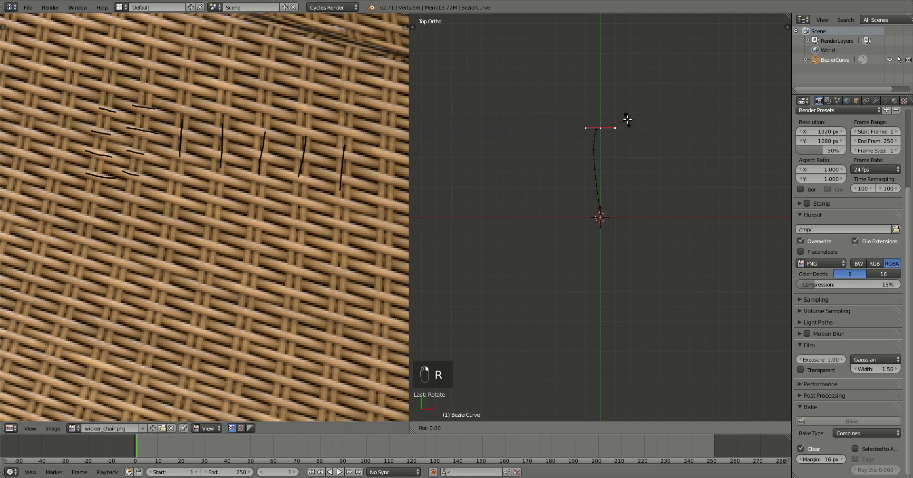
pyautogui.click(626, 118)
pyautogui.press('Tab')
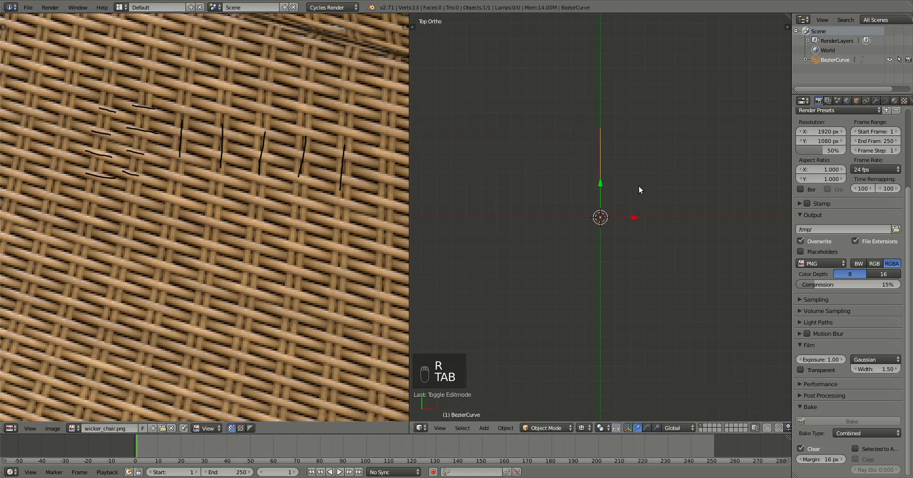
pyautogui.moveTo(638, 190); pyautogui.dragTo(621, 221, button='middle')
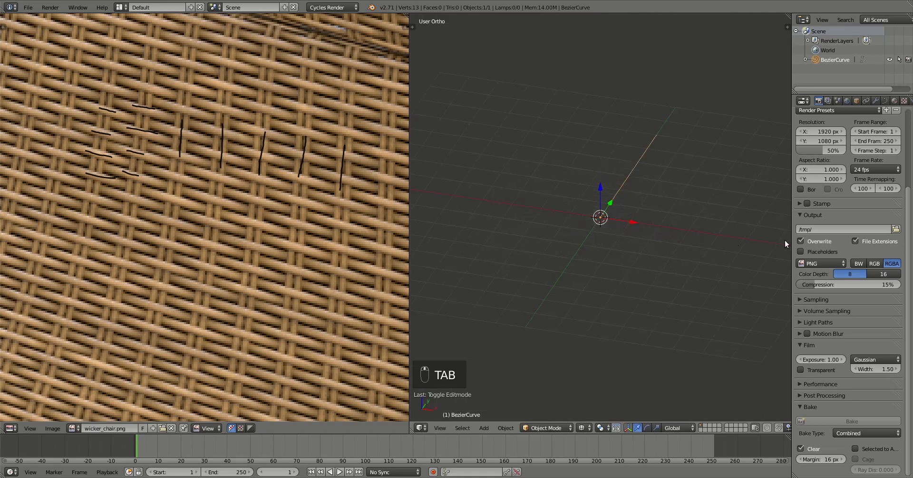
# Give the curve a bevel depth of 0.1 and view it in solid shading.
pyautogui.click(883, 100)
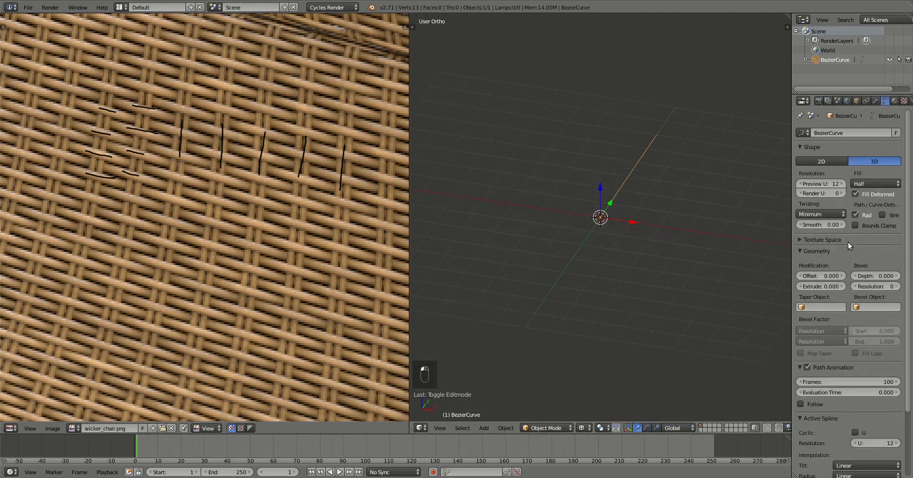
pyautogui.scroll(2, 692, 195)
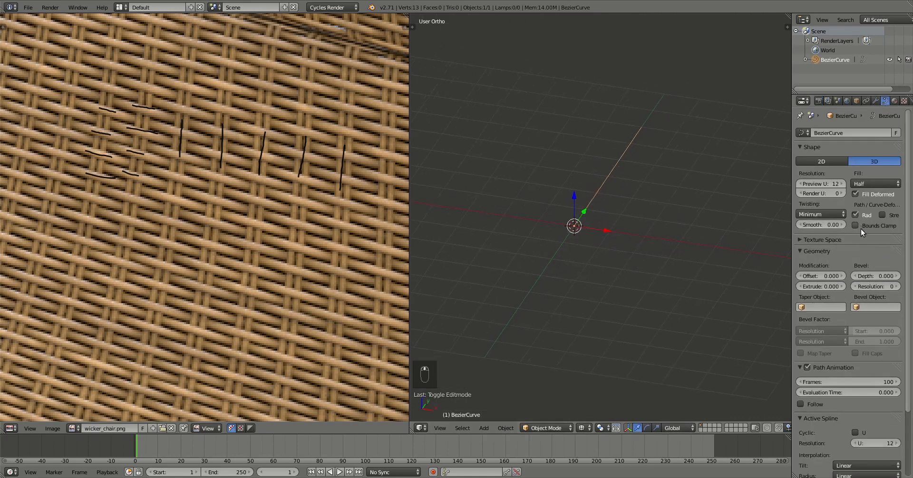
pyautogui.click(868, 277)
pyautogui.write('0.1')
pyautogui.press('Return')
pyautogui.scroll(3, 601, 218)
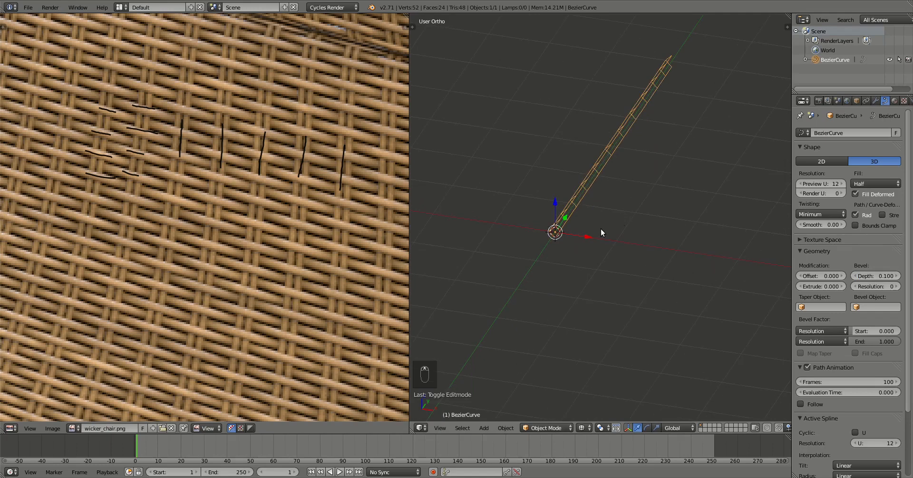
pyautogui.press('z')
pyautogui.moveTo(586, 231); pyautogui.dragTo(825, 261, button='middle')
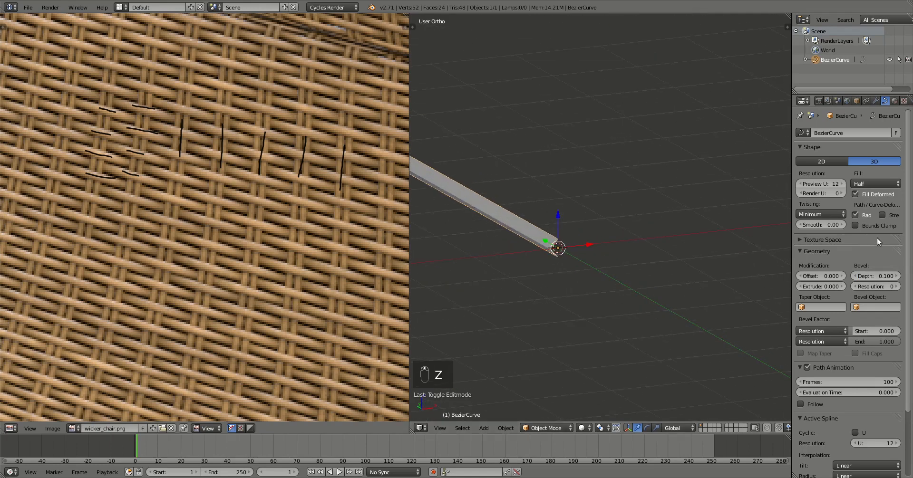
# Raise the bevel resolution to 2 and set the fill to Full.
pyautogui.click(896, 287)
pyautogui.click(897, 287)
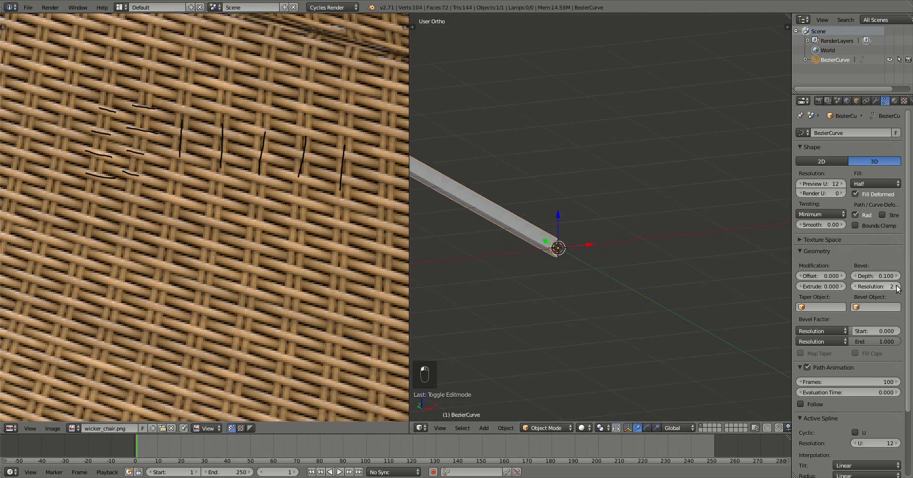
pyautogui.click(874, 183)
pyautogui.click(861, 139)
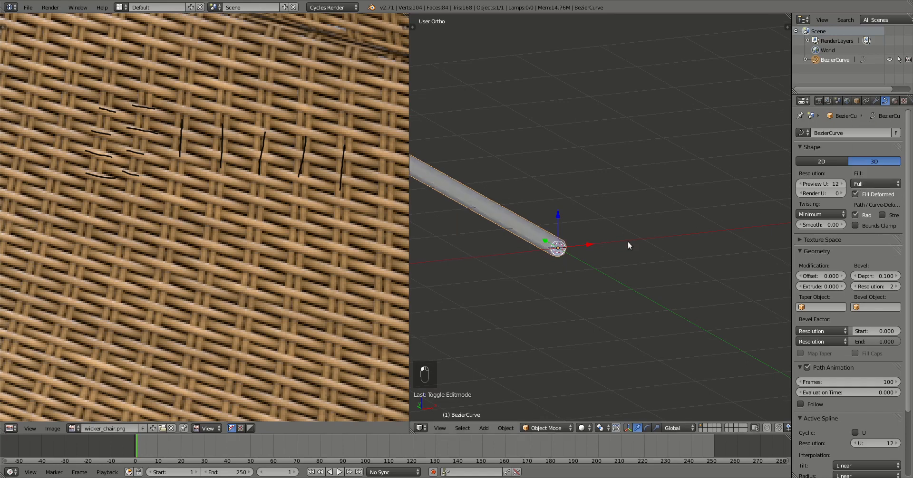
pyautogui.moveTo(627, 245); pyautogui.dragTo(628, 294, button='middle')
pyautogui.scroll(-2, 586, 268)
# Lengthen the tube by moving its top point upward in top view.
pyautogui.press('KP_7')
pyautogui.press('Tab')
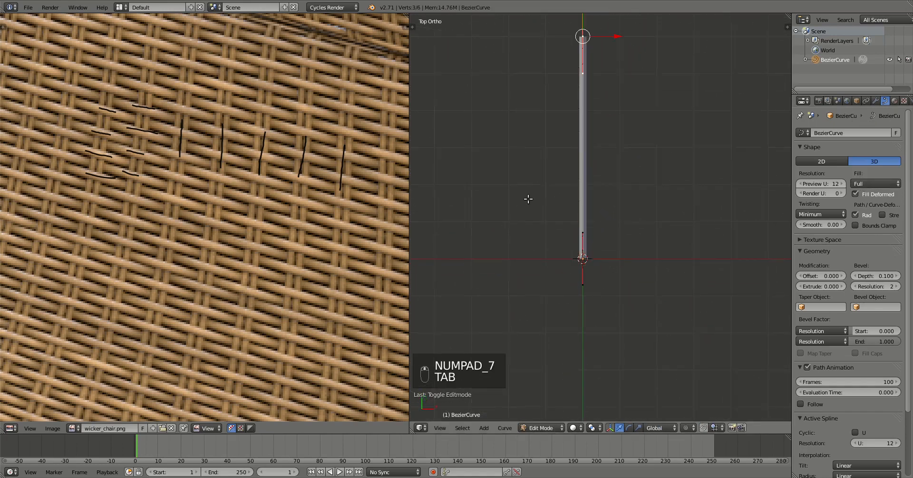
pyautogui.keyDown('shift'); pyautogui.moveTo(616, 134); pyautogui.dragTo(593, 242, button='middle'); pyautogui.keyUp('shift')
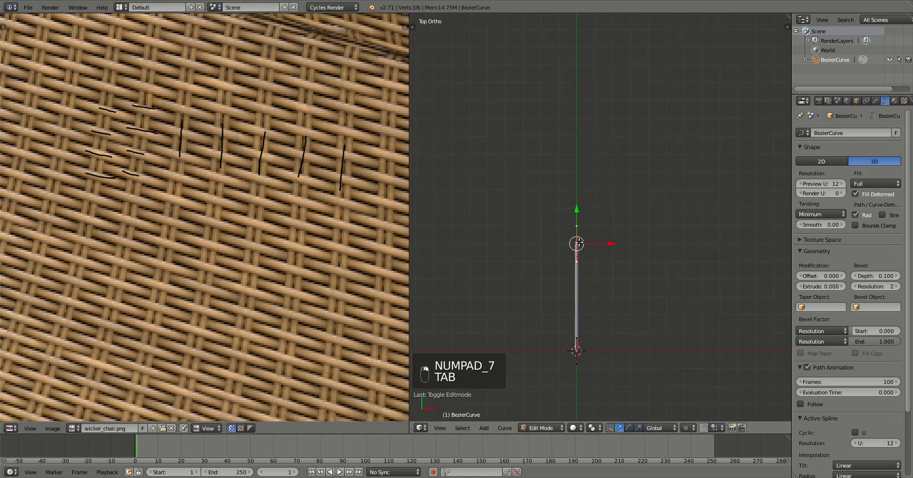
pyautogui.press('g')
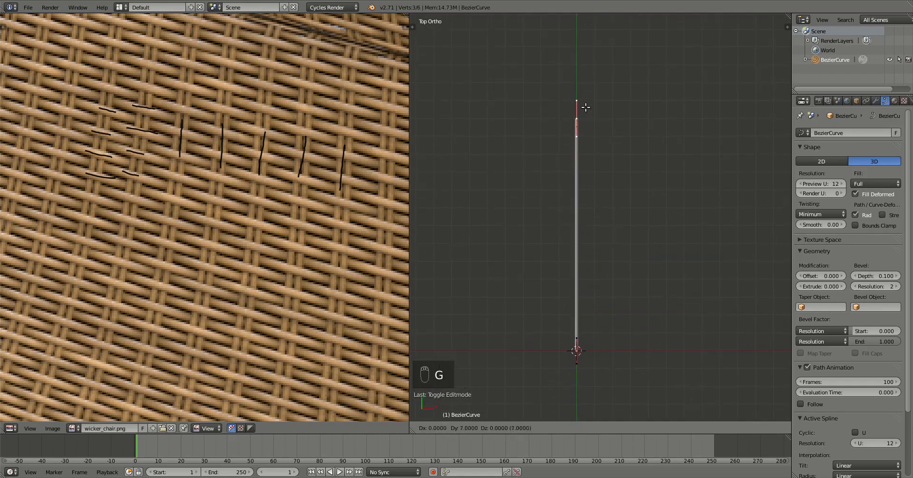
pyautogui.click(582, 118)
pyautogui.scroll(-2, 618, 305)
pyautogui.scroll(3, 621, 303)
pyautogui.press('Tab')
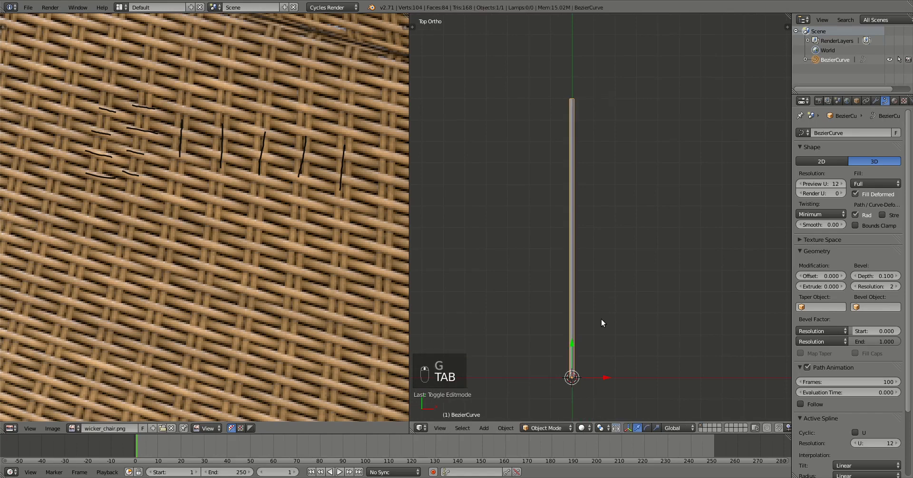
pyautogui.moveTo(600, 319); pyautogui.dragTo(643, 264, button='middle')
# Duplicate all the curve's points as a second strand offset about 0.277 along X.
pyautogui.press('Tab')
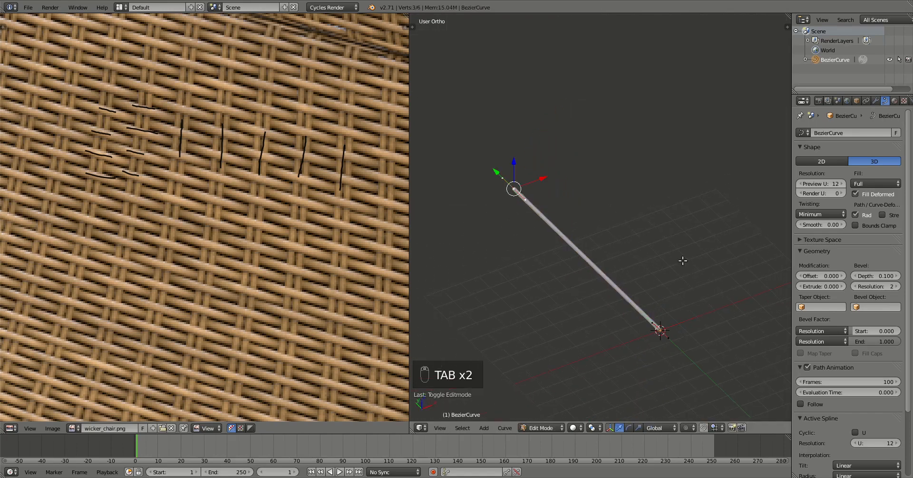
pyautogui.press('KP_7')
pyautogui.press('a')
pyautogui.press('a')
pyautogui.press('a')
pyautogui.press('a')
pyautogui.scroll(2, 685, 266)
pyautogui.keyDown('shift'); pyautogui.moveTo(607, 337); pyautogui.dragTo(601, 242, button='middle'); pyautogui.keyUp('shift')
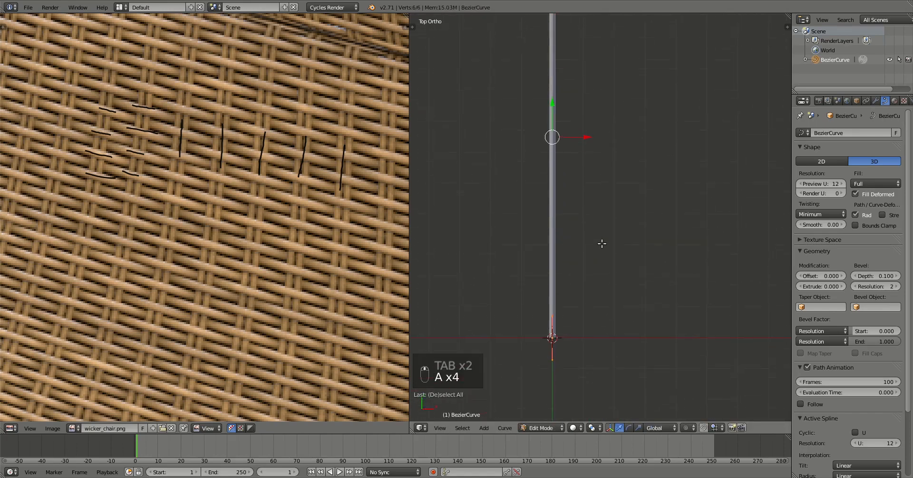
pyautogui.hotkey('shift', 'd')
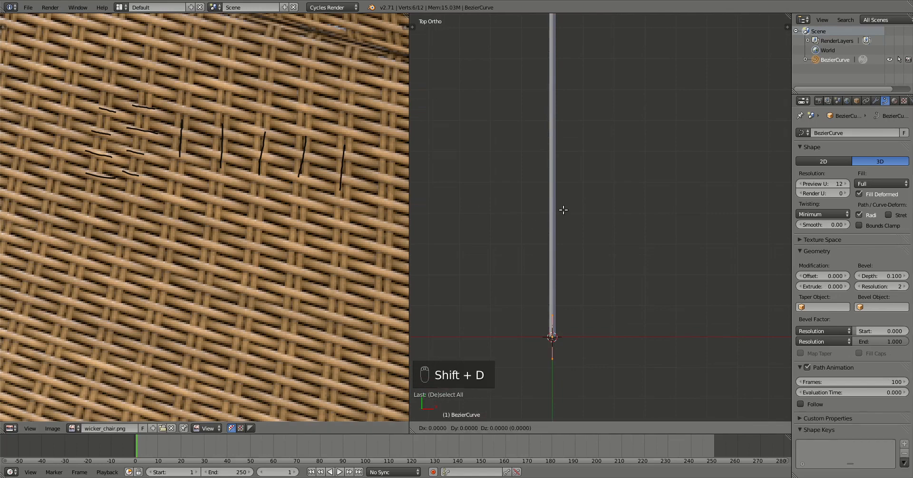
pyautogui.press('x')
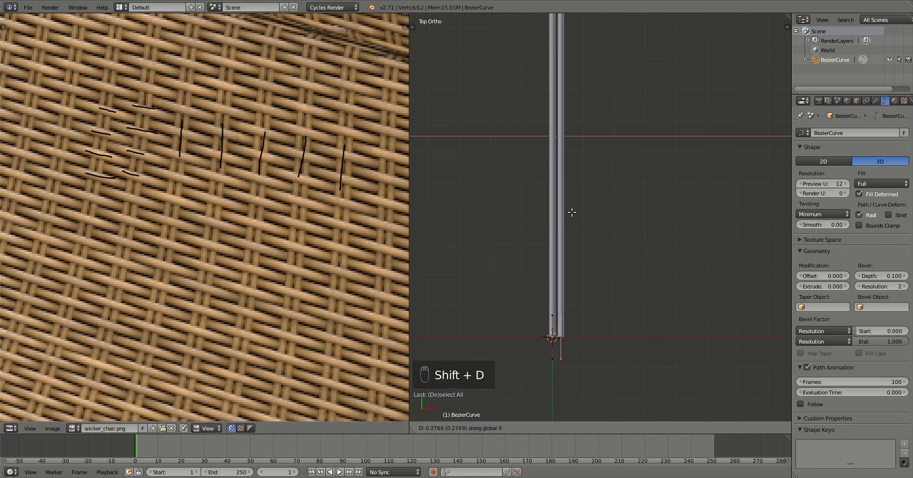
pyautogui.click(572, 212)
pyautogui.press('Tab')
pyautogui.moveTo(683, 269); pyautogui.dragTo(673, 209, button='middle')
pyautogui.click(873, 102)
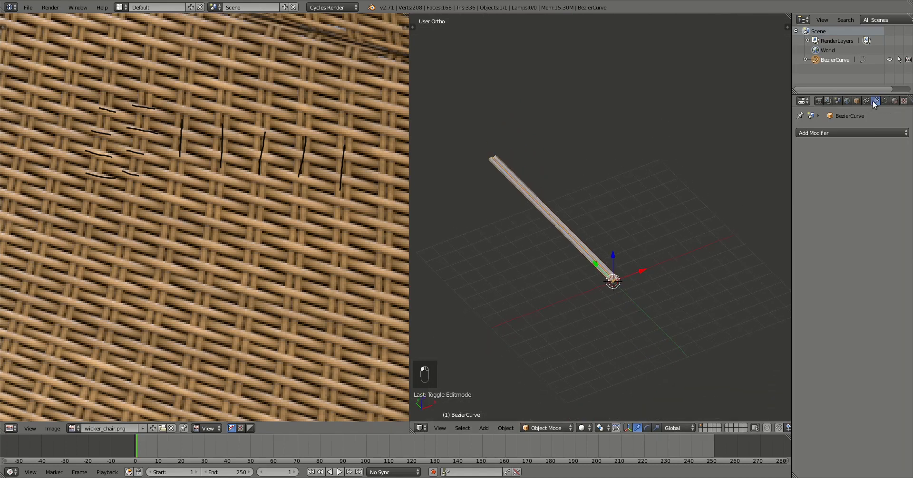
# Add an Array modifier with relative X offset 5 and count 6.
pyautogui.click(802, 134)
pyautogui.click(769, 153)
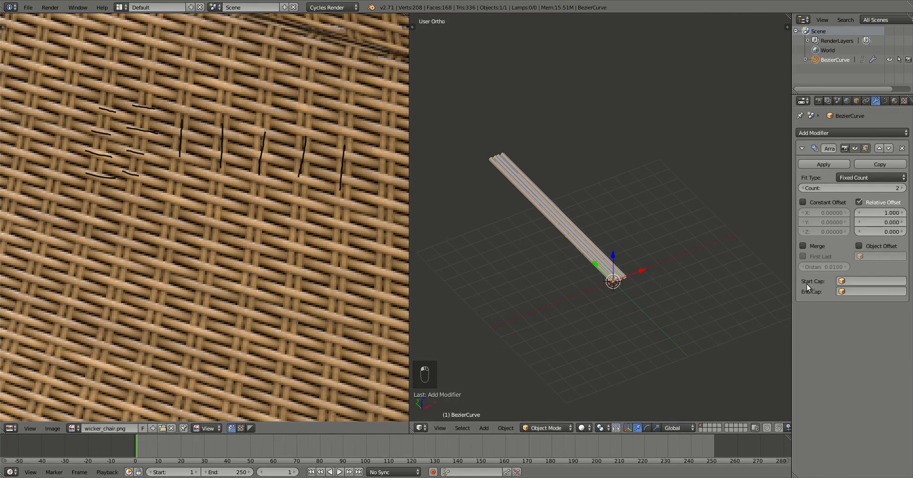
pyautogui.press('KP_7')
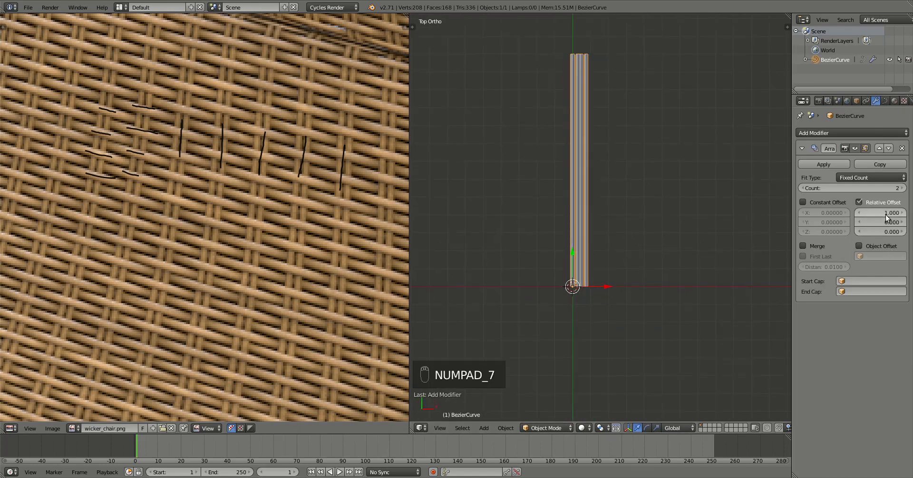
pyautogui.press('Return')
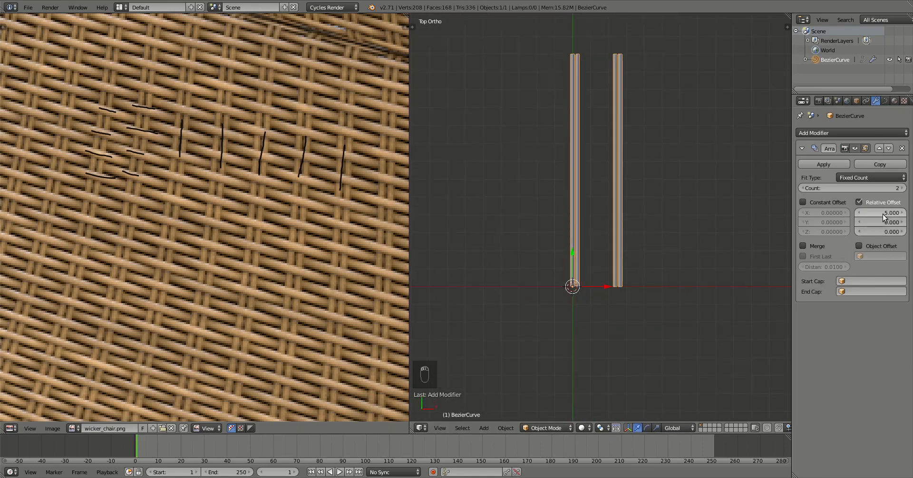
pyautogui.scroll(3, 665, 195)
pyautogui.scroll(-3, 671, 217)
pyautogui.click(902, 188)
pyautogui.click(903, 188)
pyautogui.click(903, 188)
pyautogui.click(903, 188)
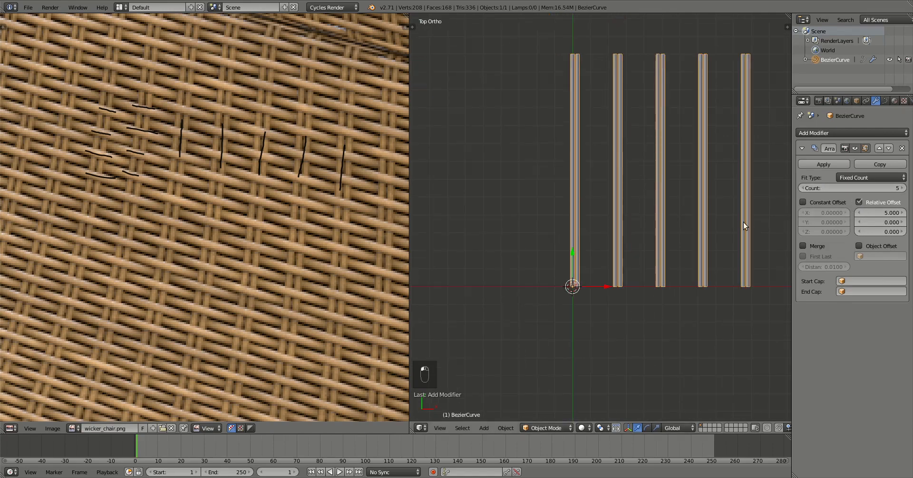
pyautogui.keyDown('shift'); pyautogui.moveTo(718, 170); pyautogui.dragTo(627, 206, button='middle'); pyautogui.keyUp('shift')
# Box-select the curve's top control point and move it slightly upward.
pyautogui.press('Tab')
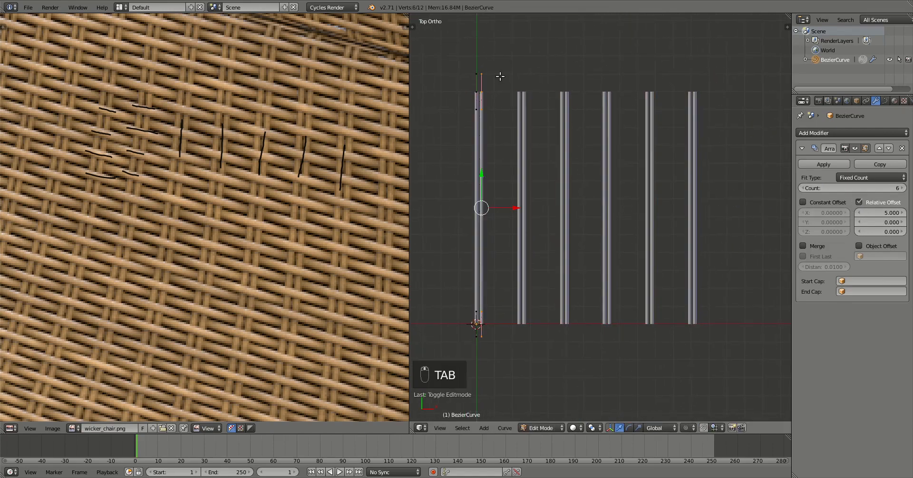
pyautogui.press('a')
pyautogui.press('a')
pyautogui.press('b')
pyautogui.moveTo(468, 103); pyautogui.dragTo(484, 79)
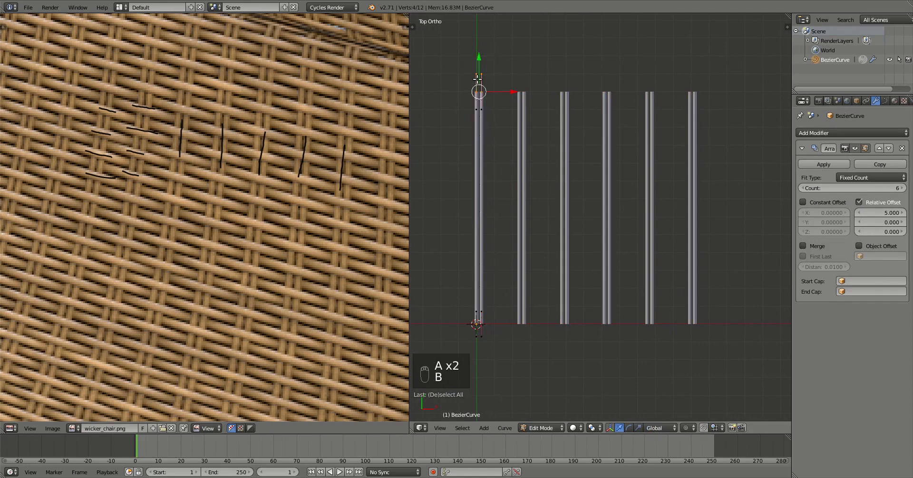
pyautogui.press('g')
pyautogui.click(475, 56)
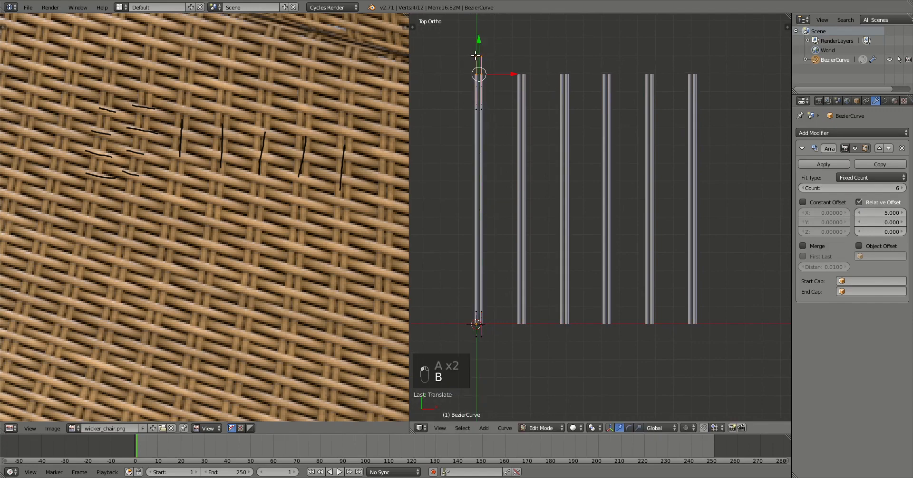
pyautogui.scroll(-3, 527, 134)
pyautogui.press('Tab')
# Rename the curve object to 'vertical' in the Outliner.
pyautogui.moveTo(550, 285); pyautogui.dragTo(589, 228, button='middle')
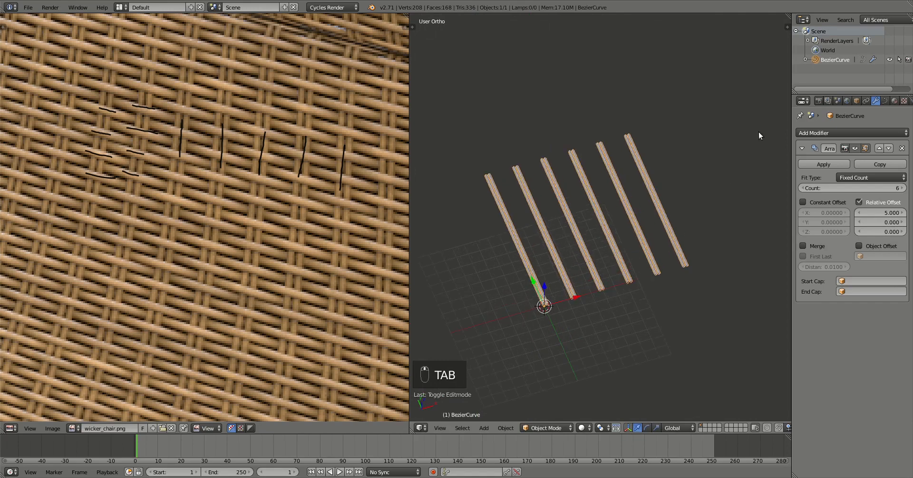
pyautogui.doubleClick(833, 60)
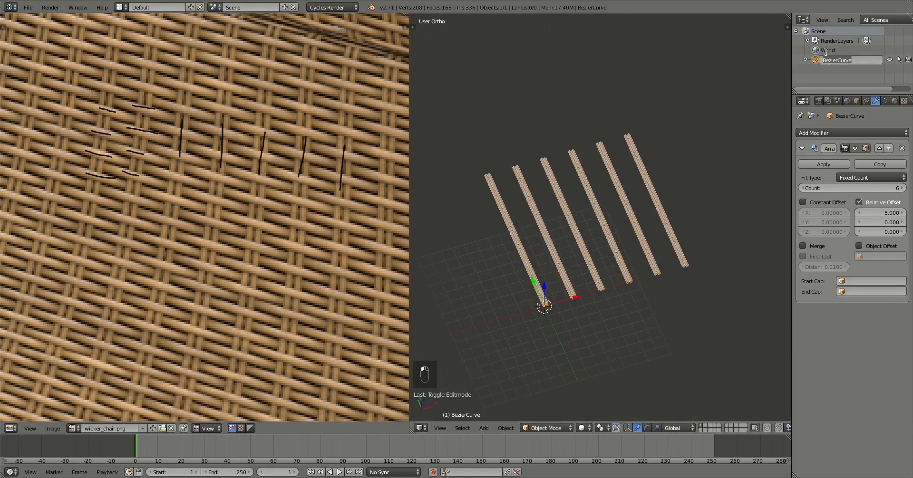
pyautogui.write('vertical')
pyautogui.press('Return')
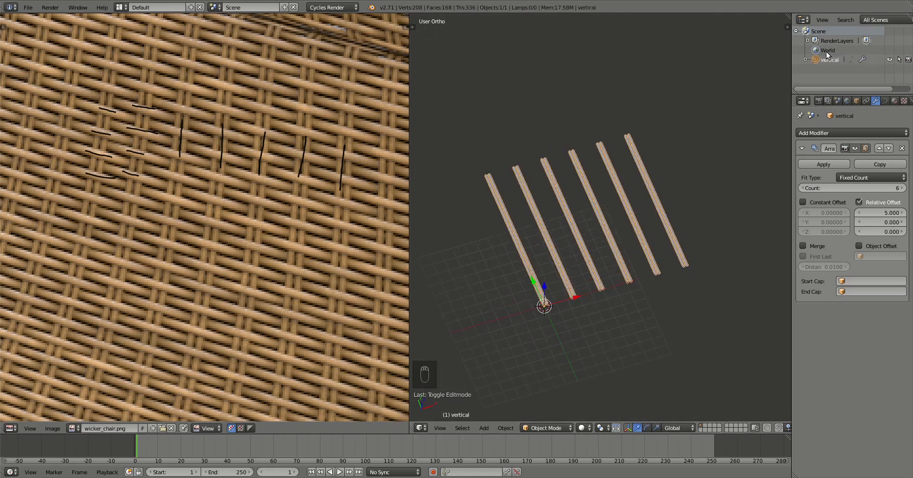
pyautogui.moveTo(588, 254); pyautogui.dragTo(611, 209, button='middle')
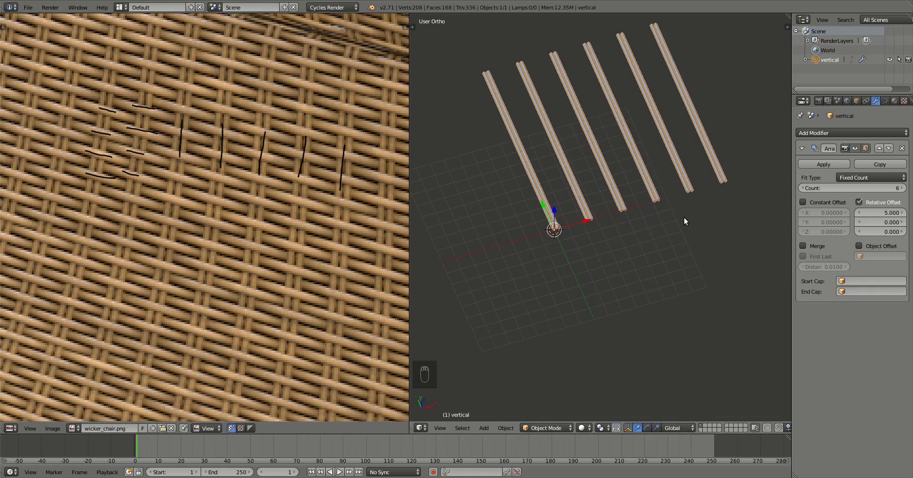
# Duplicate it in place as vertical.001 and delete its second strand's vertices, hiding array copies in edit mode.
pyautogui.hotkey('shift', 'd')
pyautogui.rightClick(694, 245)
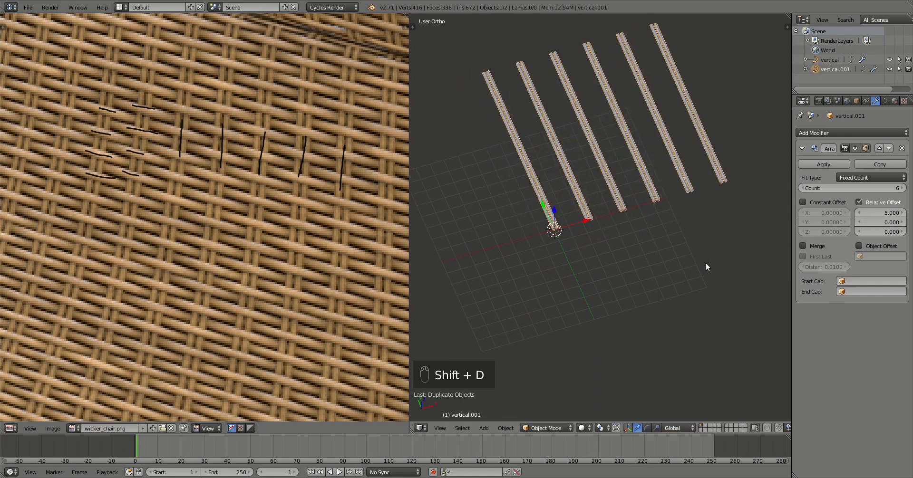
pyautogui.press('Tab')
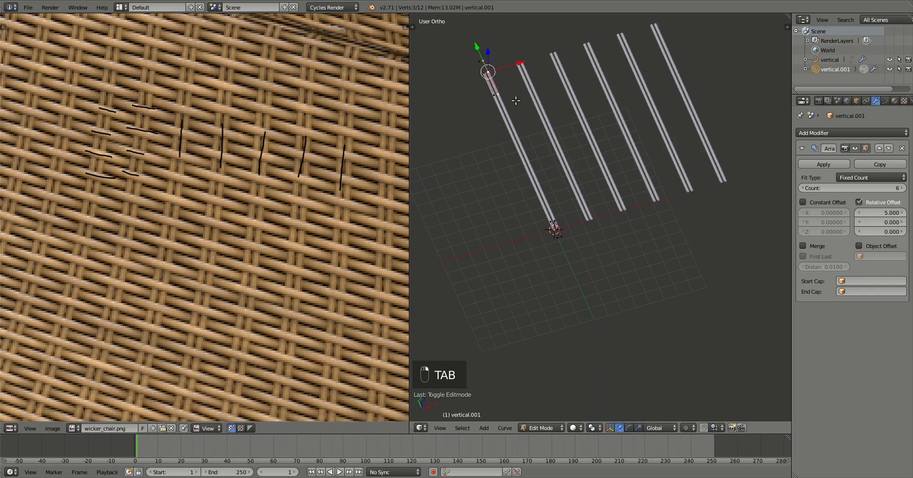
pyautogui.keyDown('shift'); pyautogui.rightClick(559, 225); pyautogui.keyUp('shift')
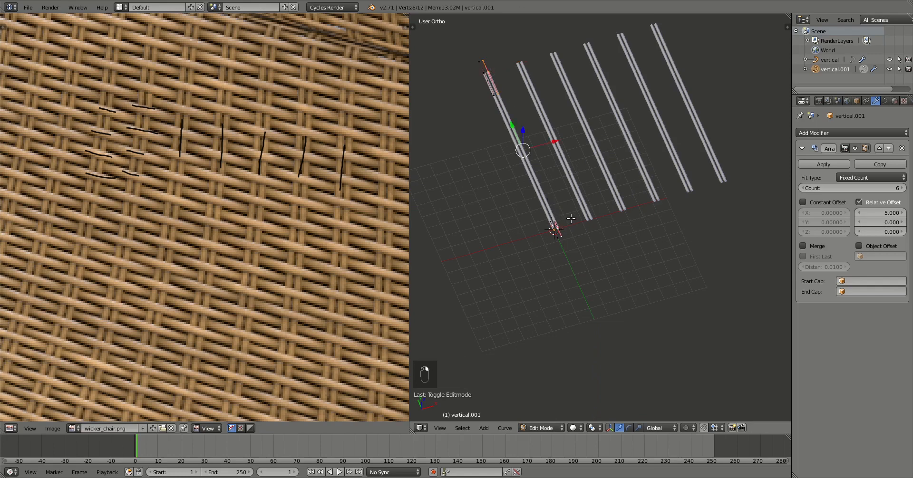
pyautogui.press('Delete')
pyautogui.click(571, 219)
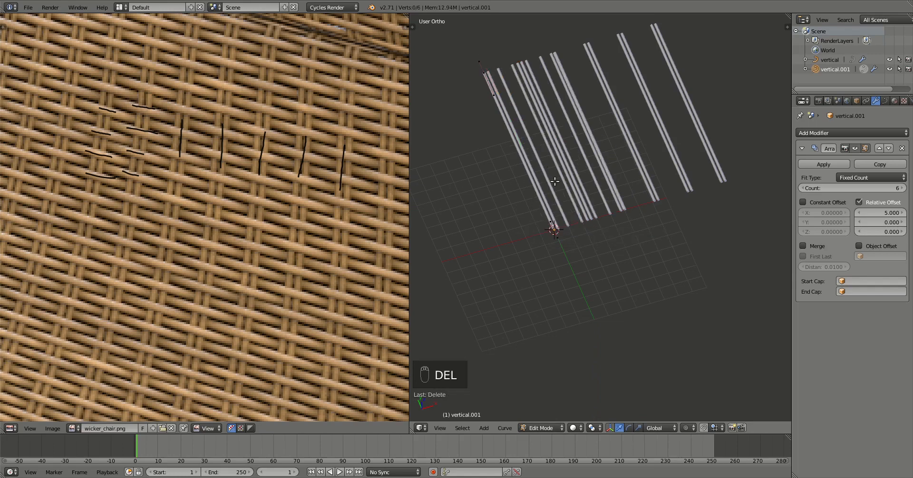
pyautogui.click(862, 149)
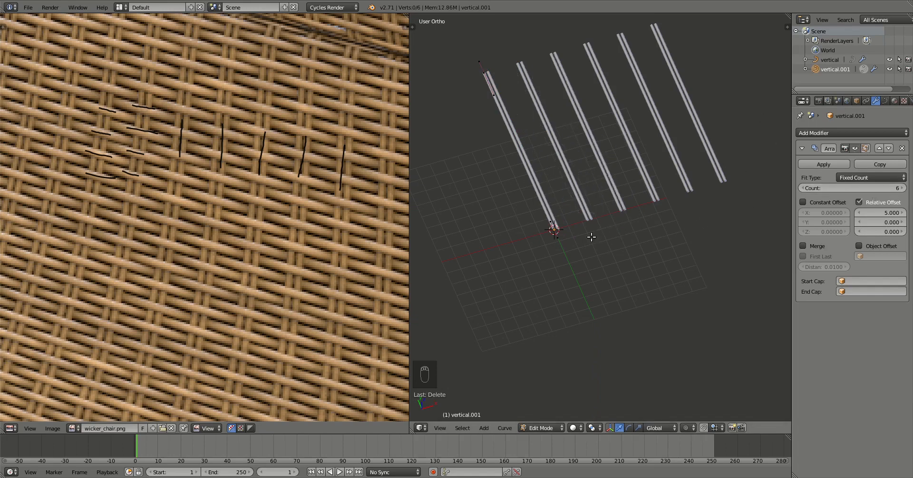
pyautogui.press('KP_7')
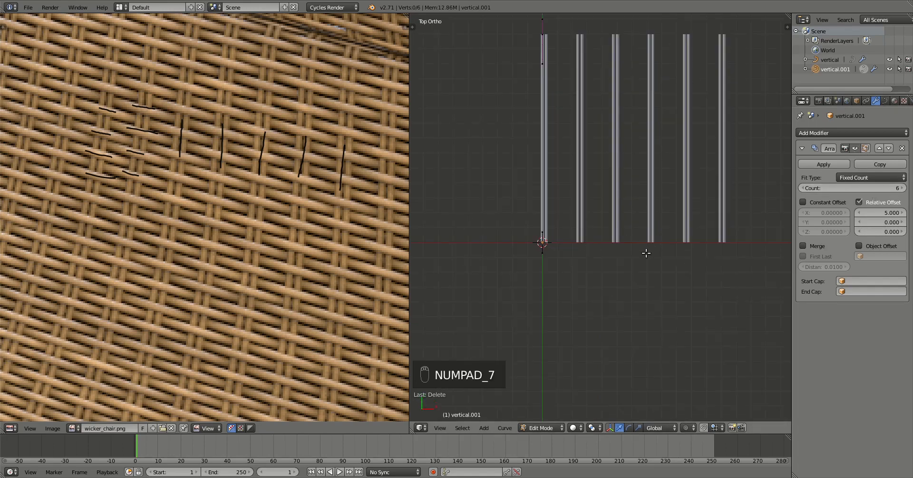
# Rotate the whole strand around the 3D cursor at the origin so it lies horizontally.
pyautogui.press('a')
pyautogui.press('a')
pyautogui.press('a')
pyautogui.press('a')
pyautogui.press('a')
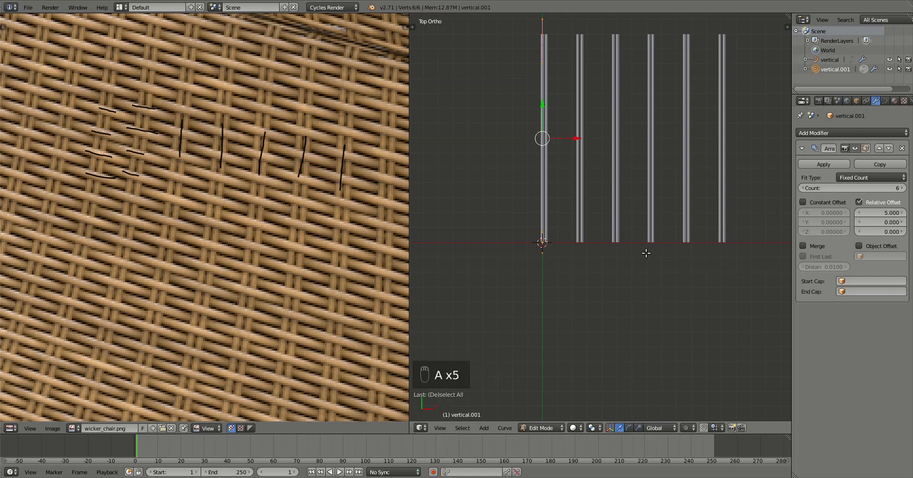
pyautogui.click(591, 428)
pyautogui.click(614, 411)
pyautogui.press('r')
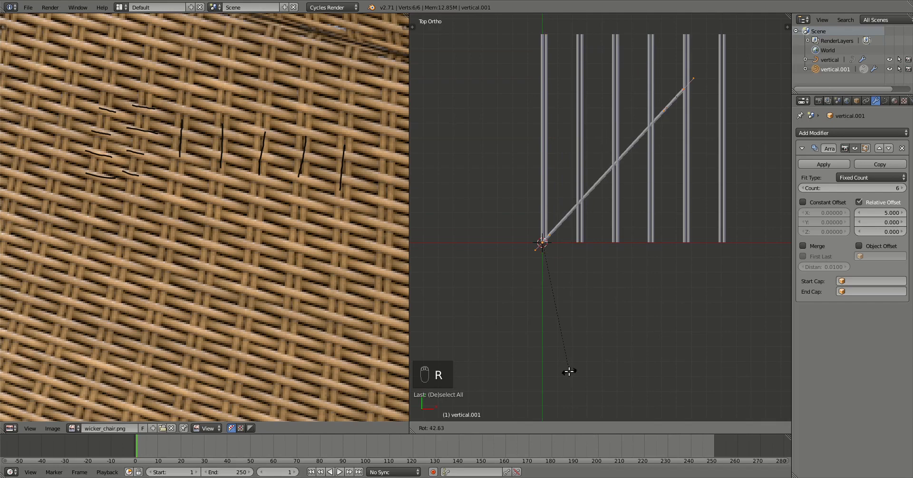
pyautogui.click(569, 371)
pyautogui.scroll(1, 648, 287)
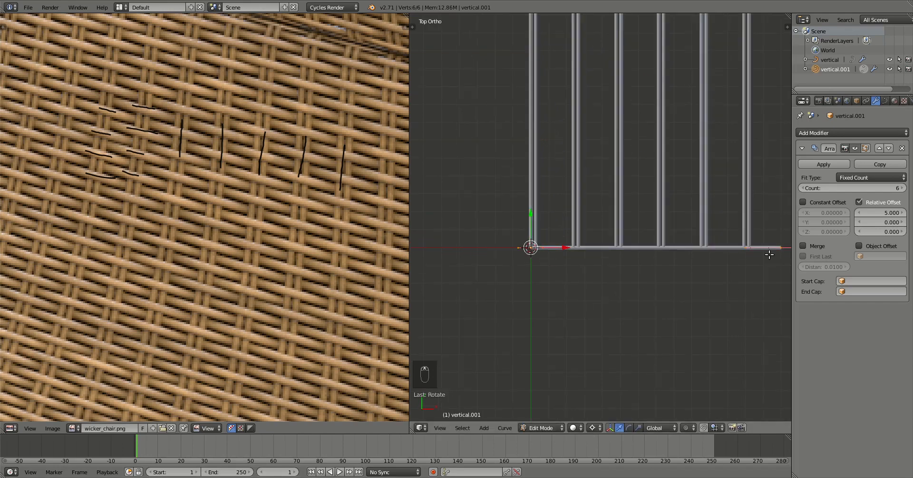
# Move the strand's right end point along X, then scale the end segment about its median point.
pyautogui.rightClick(779, 252)
pyautogui.press('g')
pyautogui.press('x')
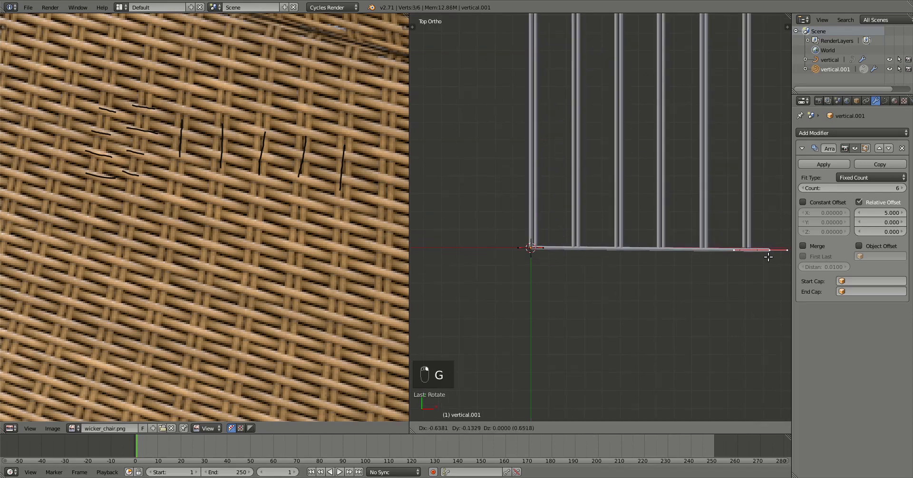
pyautogui.click(576, 254)
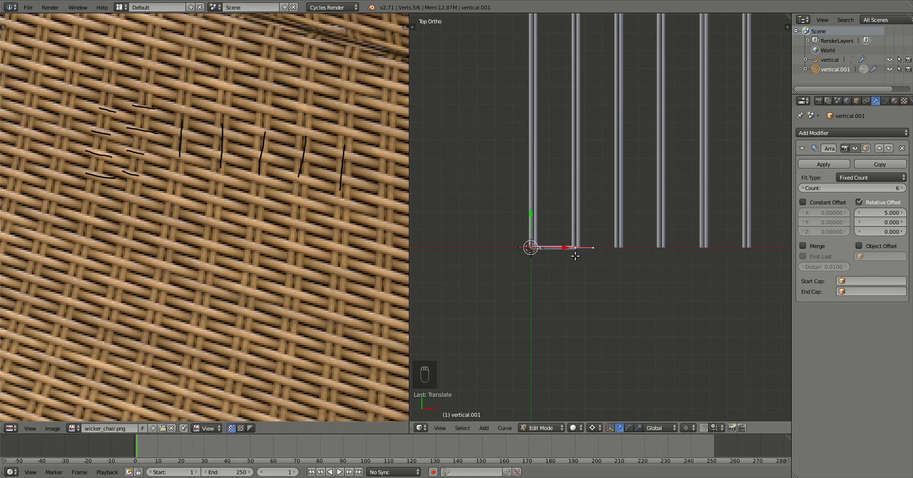
pyautogui.scroll(5, 589, 333)
pyautogui.click(592, 428)
pyautogui.click(615, 385)
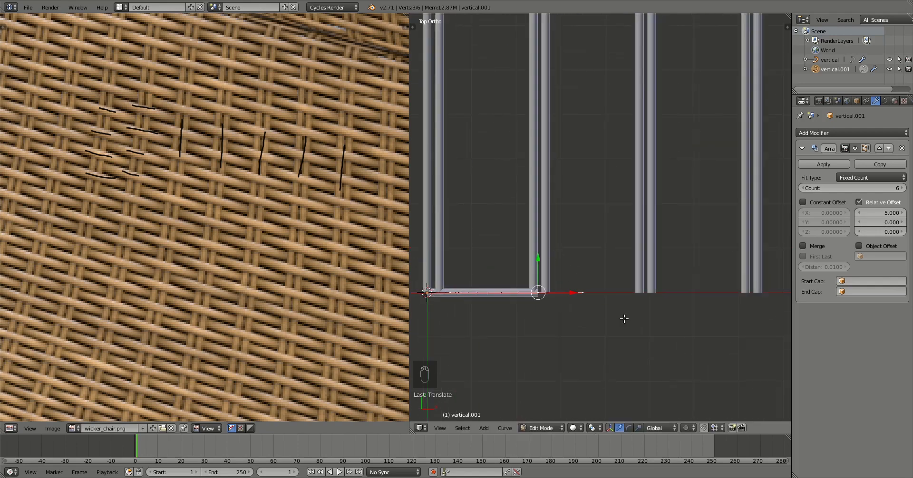
pyautogui.press('d')
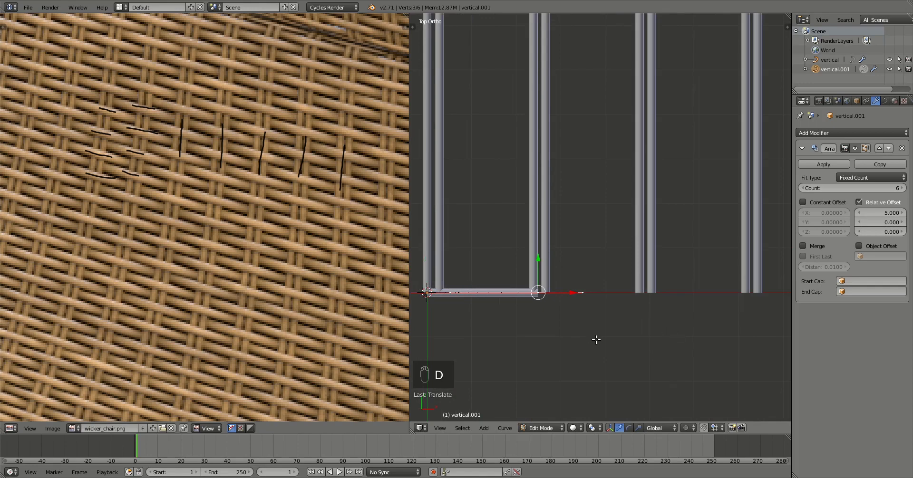
pyautogui.press('s')
pyautogui.click(558, 321)
# Reposition another strand point along X and select the curve's end point.
pyautogui.rightClick(556, 294)
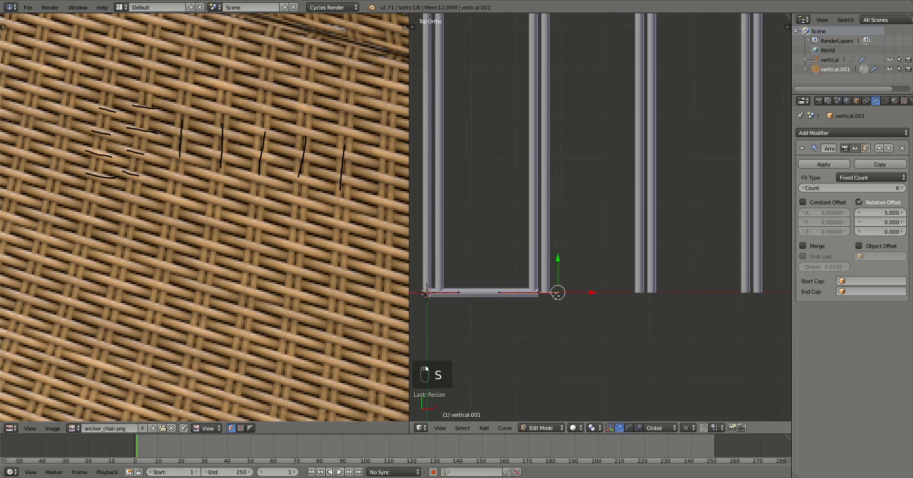
pyautogui.press('g')
pyautogui.press('x')
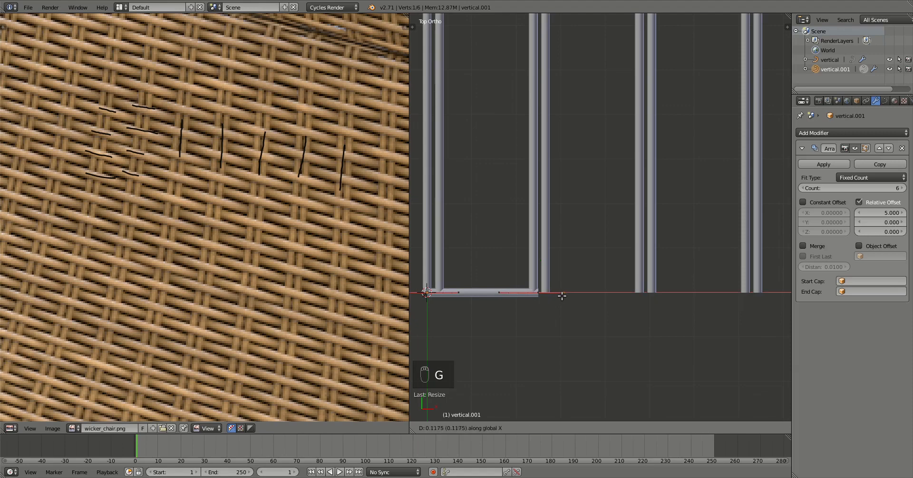
pyautogui.click(576, 297)
pyautogui.rightClick(540, 294)
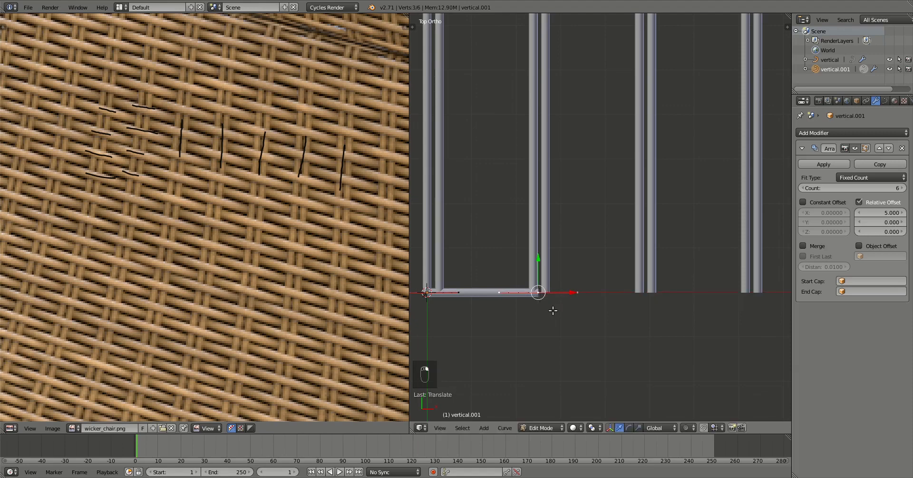
pyautogui.scroll(-2, 554, 311)
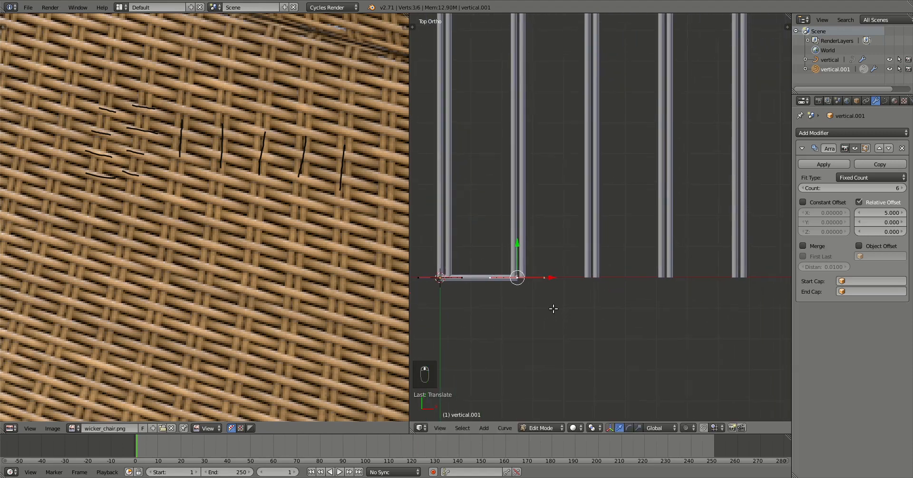
# Extrude new points along X from the end until the strand spans all six rods.
pyautogui.press('e')
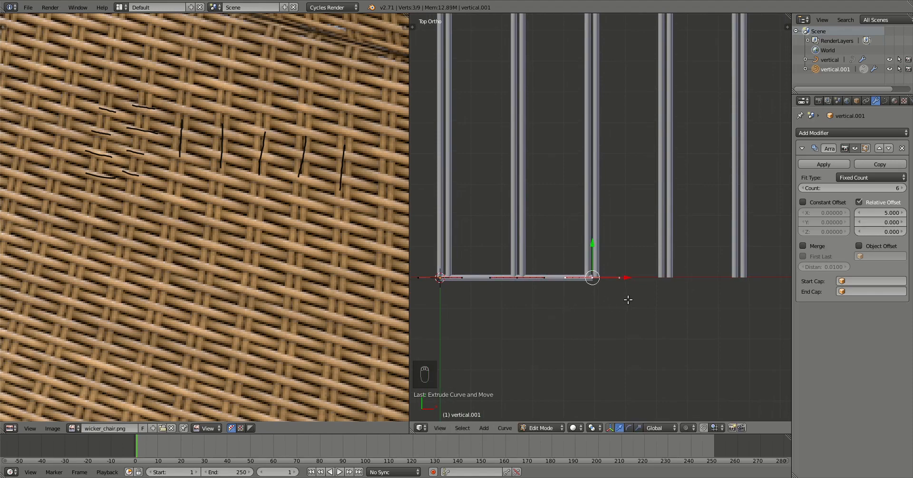
pyautogui.press('e')
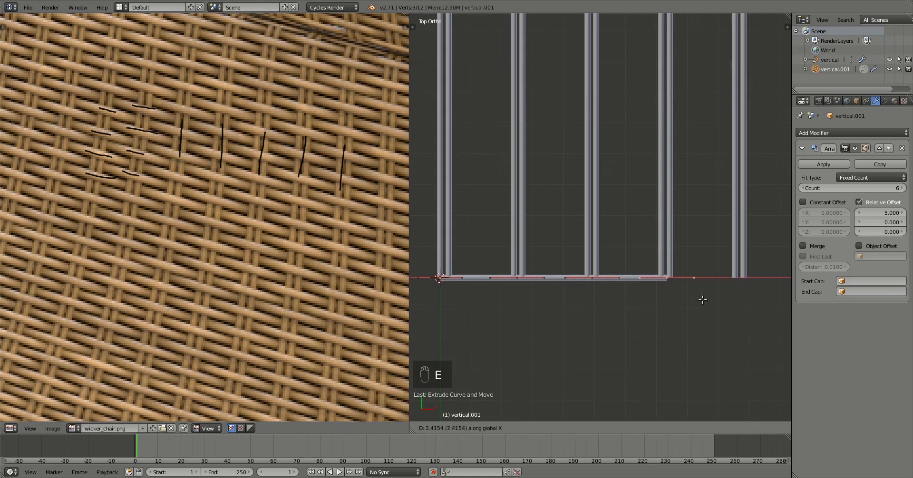
pyautogui.rightClick(703, 300)
pyautogui.press('e')
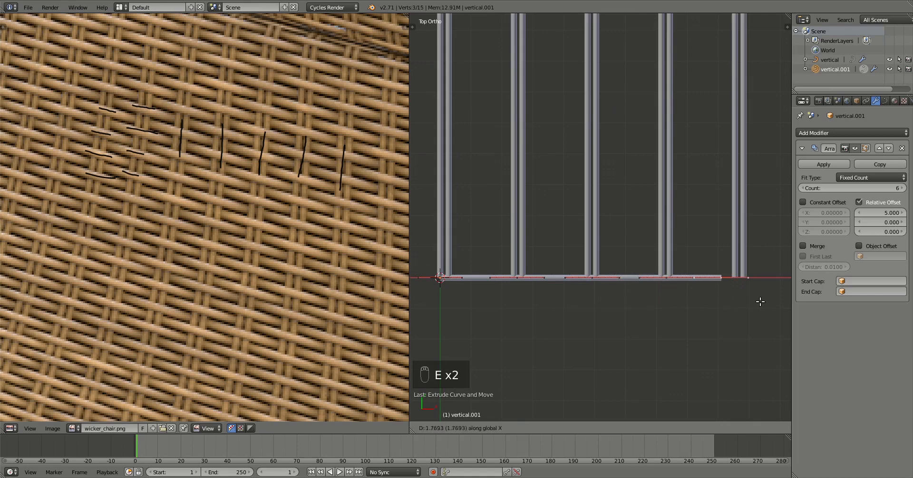
pyautogui.rightClick(775, 301)
pyautogui.keyDown('shift'); pyautogui.moveTo(774, 301); pyautogui.dragTo(641, 306, button='middle'); pyautogui.keyUp('shift')
pyautogui.press('e')
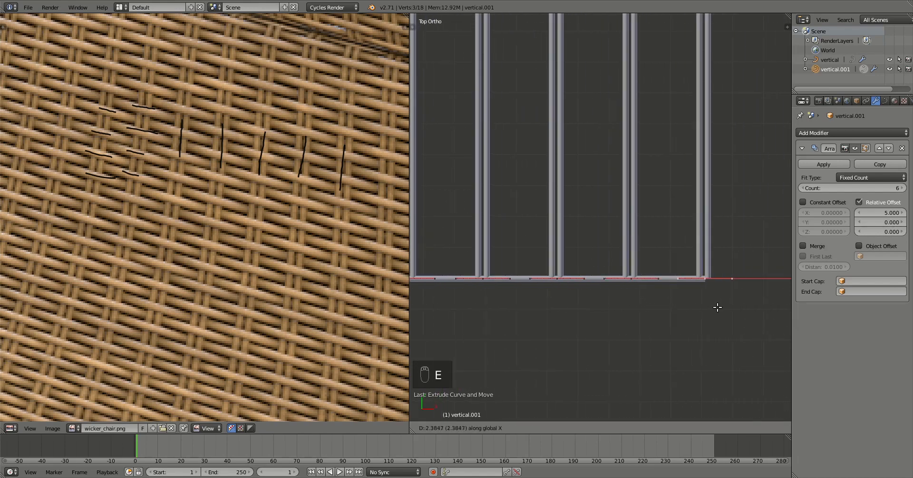
pyautogui.click(714, 309)
pyautogui.scroll(-2, 682, 322)
pyautogui.moveTo(681, 322); pyautogui.dragTo(638, 240, button='middle')
pyautogui.scroll(3, 560, 237)
pyautogui.keyDown('shift'); pyautogui.moveTo(560, 237); pyautogui.dragTo(564, 300, button='middle'); pyautogui.keyUp('shift')
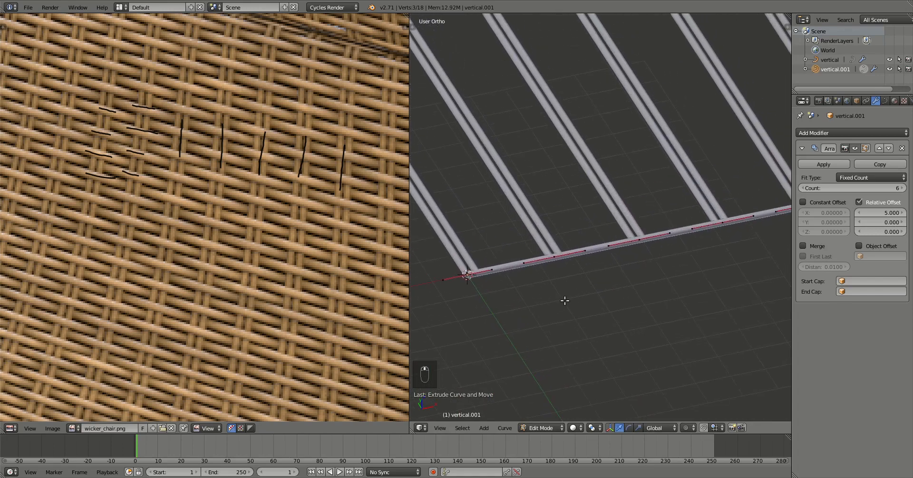
# In front wireframe view, raise three alternating control points of the strand along Z.
pyautogui.press('z')
pyautogui.press('KP_1')
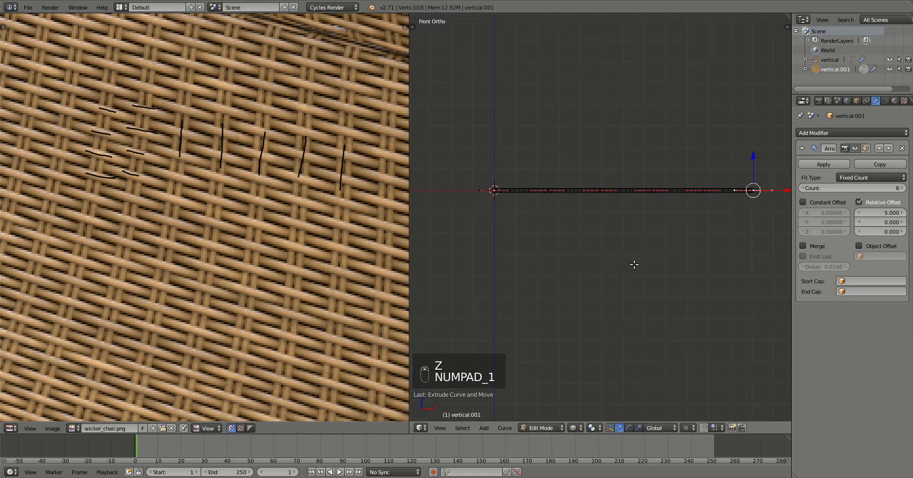
pyautogui.rightClick(548, 191)
pyautogui.keyDown('shift'); pyautogui.rightClick(631, 191); pyautogui.keyUp('shift')
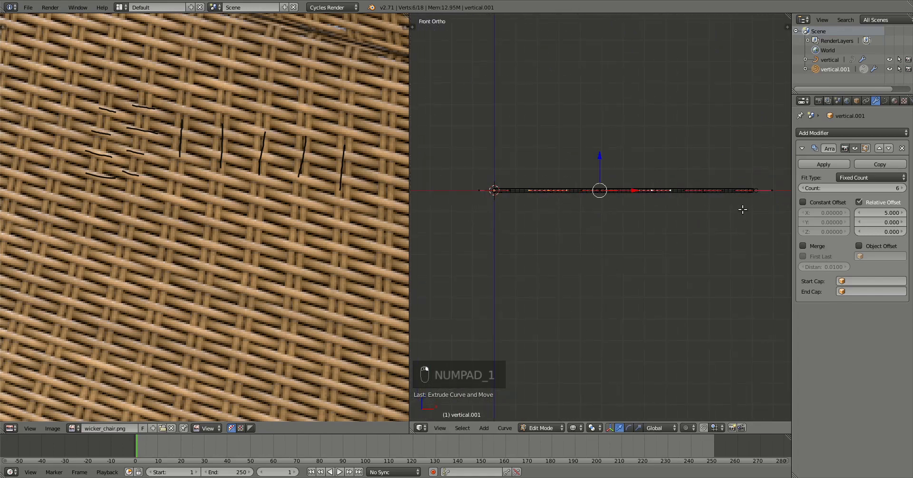
pyautogui.keyDown('shift'); pyautogui.rightClick(752, 190); pyautogui.keyUp('shift')
pyautogui.scroll(2, 647, 256)
pyautogui.keyDown('shift'); pyautogui.moveTo(628, 255); pyautogui.dragTo(657, 330, button='middle'); pyautogui.keyUp('shift')
pyautogui.scroll(3, 595, 302)
pyautogui.press('g')
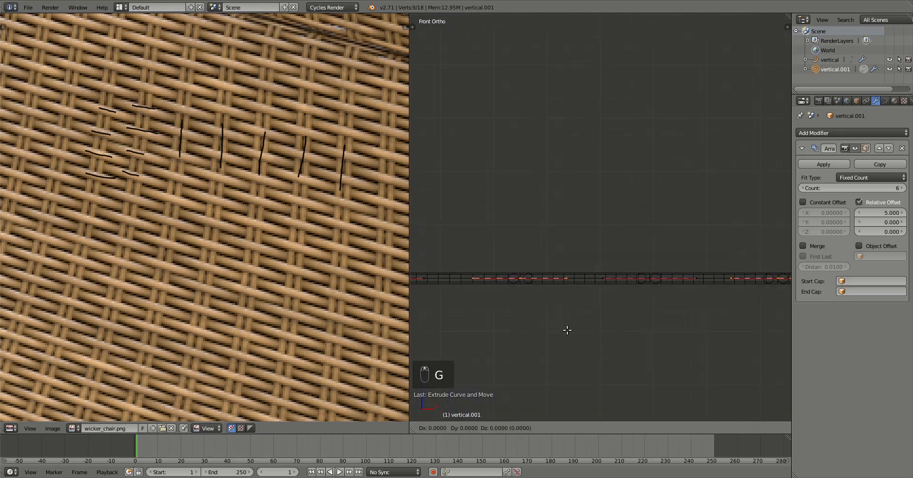
pyautogui.press('z')
pyautogui.click(566, 319)
# Lower the in-between control points along Z so the strand dips under the rods.
pyautogui.scroll(3, 495, 320)
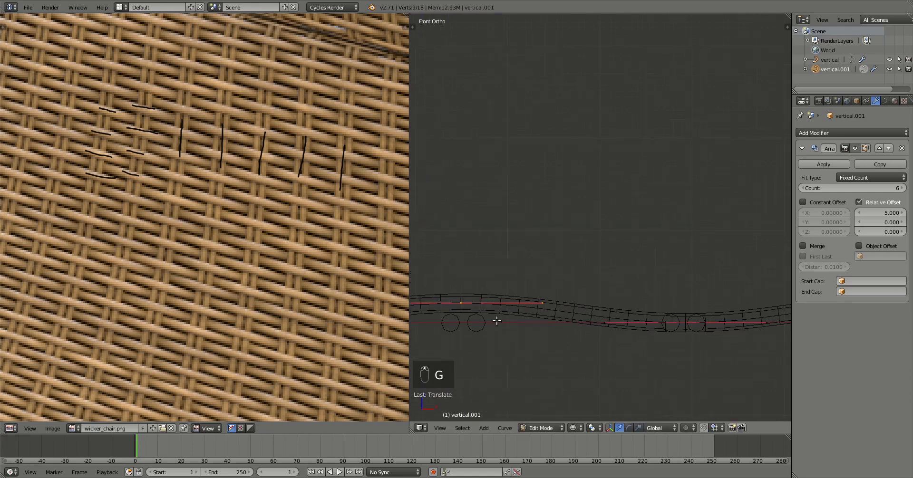
pyautogui.keyDown('shift'); pyautogui.moveTo(494, 320); pyautogui.dragTo(555, 261, button='middle'); pyautogui.keyUp('shift')
pyautogui.scroll(3, 545, 310)
pyautogui.scroll(-7, 534, 332)
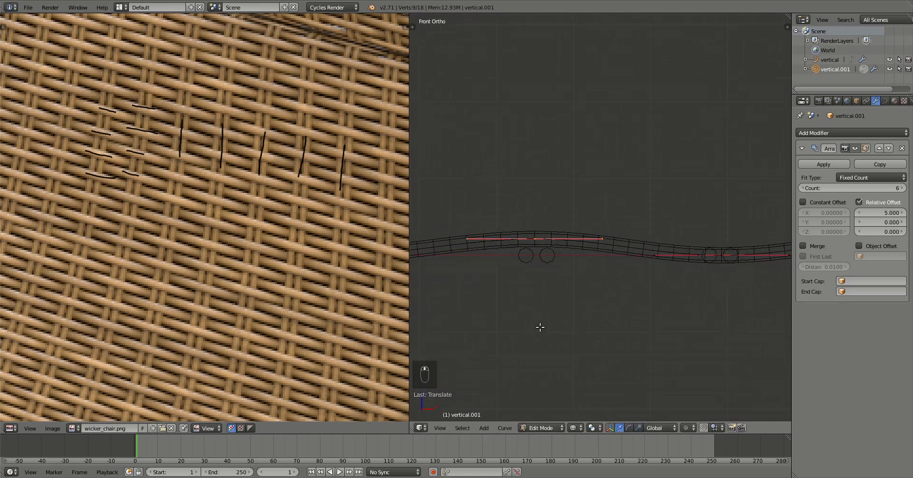
pyautogui.keyDown('shift'); pyautogui.moveTo(678, 290); pyautogui.dragTo(590, 285, button='middle'); pyautogui.keyUp('shift')
pyautogui.scroll(-1, 513, 290)
pyautogui.keyDown('shift'); pyautogui.moveTo(444, 240); pyautogui.dragTo(486, 248, button='middle'); pyautogui.keyUp('shift')
pyautogui.rightClick(446, 240)
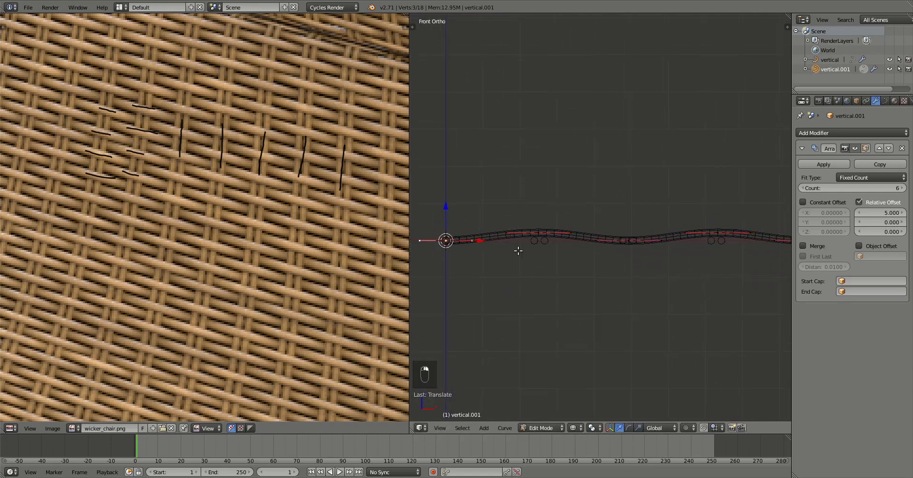
pyautogui.keyDown('shift'); pyautogui.rightClick(619, 243); pyautogui.keyUp('shift')
pyautogui.keyDown('shift'); pyautogui.moveTo(632, 290); pyautogui.dragTo(493, 307, button='middle'); pyautogui.keyUp('shift')
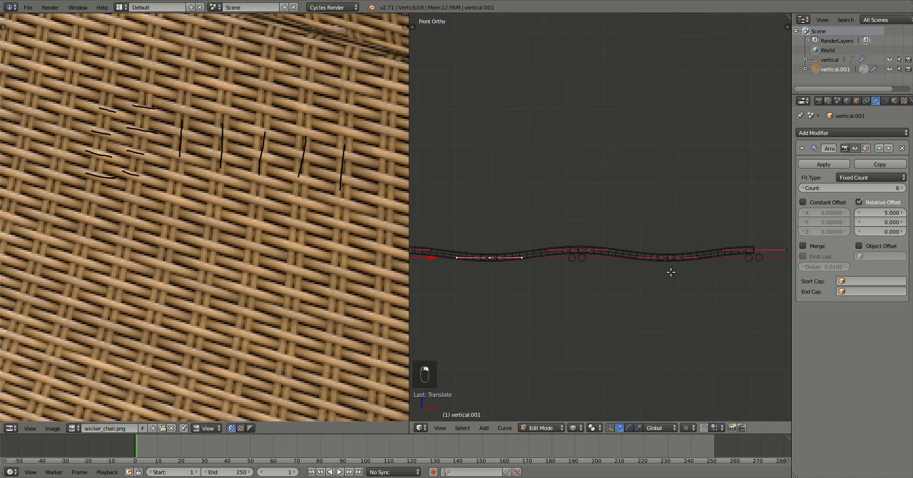
pyautogui.keyDown('shift'); pyautogui.rightClick(670, 261); pyautogui.keyUp('shift')
pyautogui.scroll(2, 665, 279)
pyautogui.press('g')
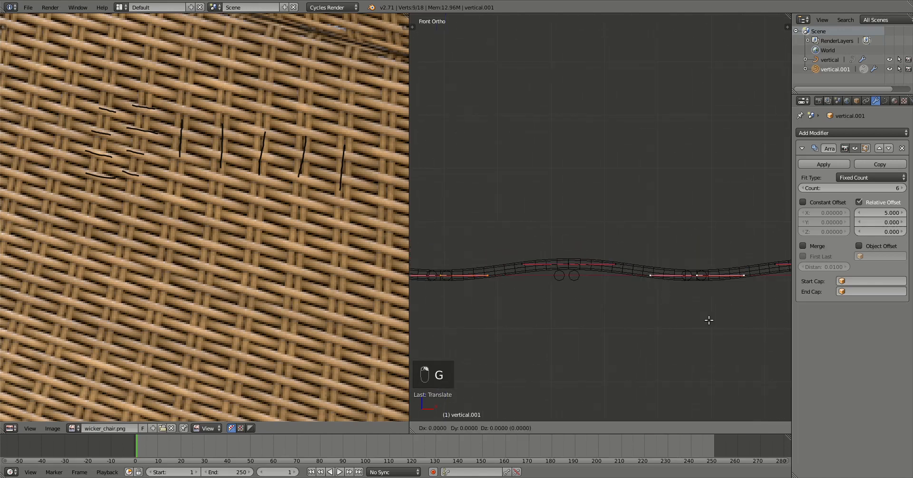
pyautogui.press('z')
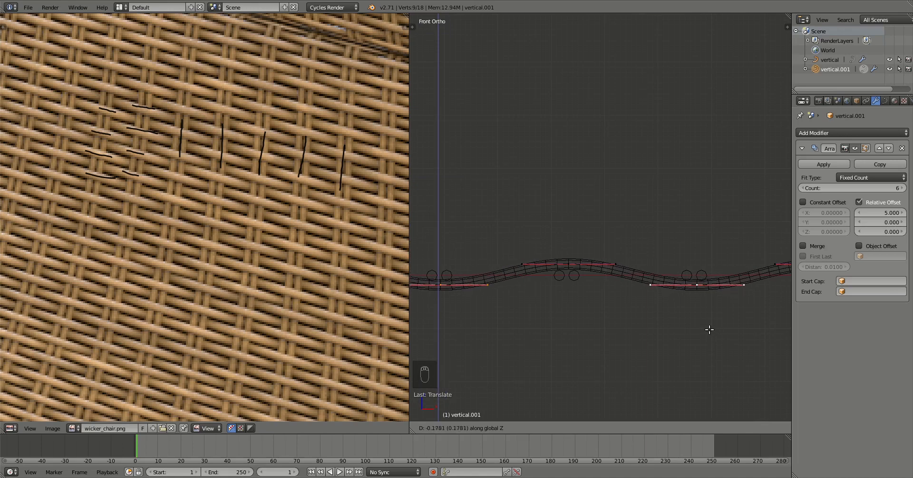
pyautogui.click(709, 331)
# Check the whole strand in solid shading, then select all its control points.
pyautogui.moveTo(638, 310)
pyautogui.mouseDown(button='middle')
pyautogui.moveTo(594, 284)
pyautogui.moveTo(611, 302)
pyautogui.moveTo(605, 325)
pyautogui.moveTo(588, 310)
pyautogui.moveTo(613, 316)
pyautogui.mouseUp(button='middle')
pyautogui.press('Tab')
pyautogui.press('z')
pyautogui.press('Tab')
pyautogui.press('a')
pyautogui.press('a')
pyautogui.press('a')
pyautogui.press('a')
pyautogui.scroll(2, 613, 316)
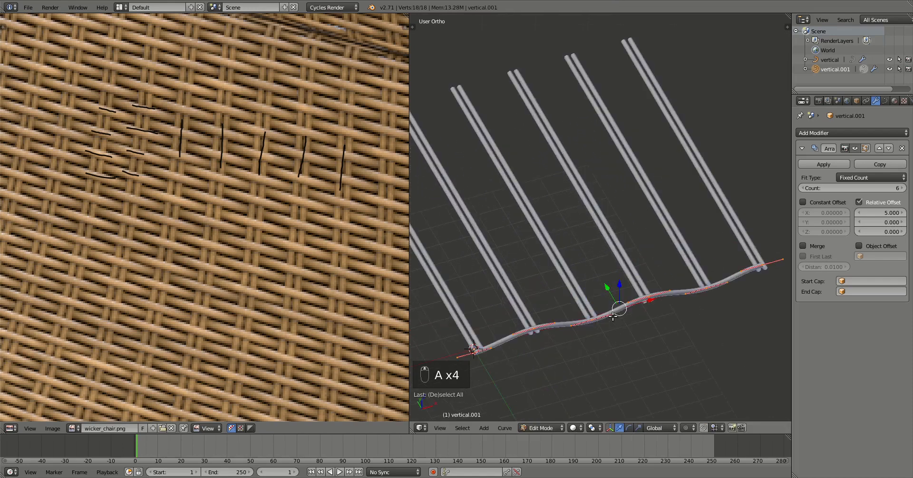
# From top view, duplicate the strand and offset the copy along Y just above the first.
pyautogui.press('KP_7')
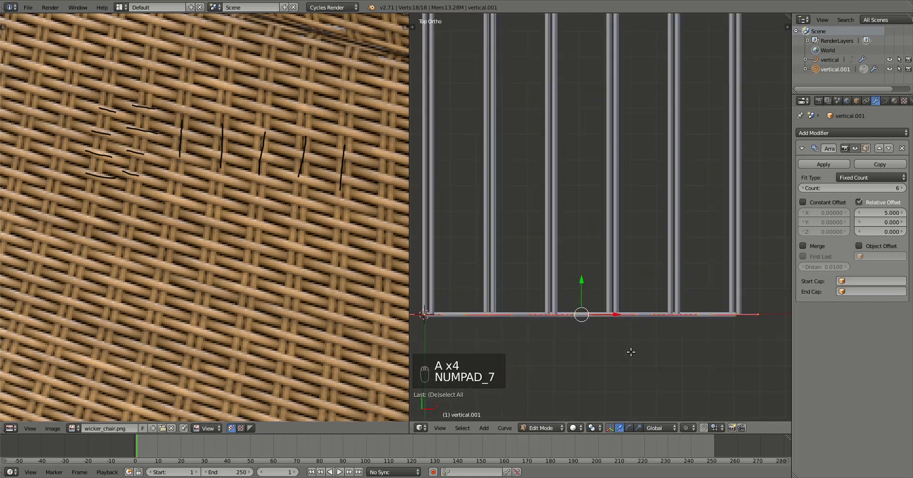
pyautogui.hotkey('shift', 'd')
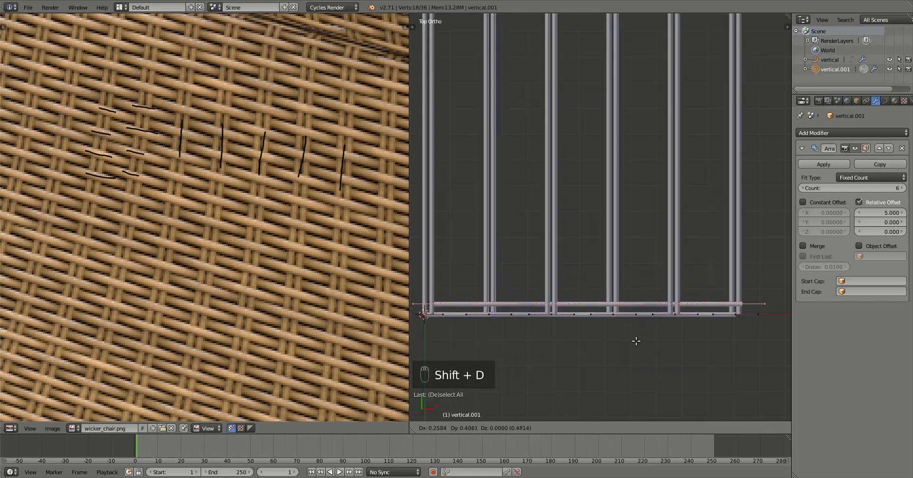
pyautogui.press('y')
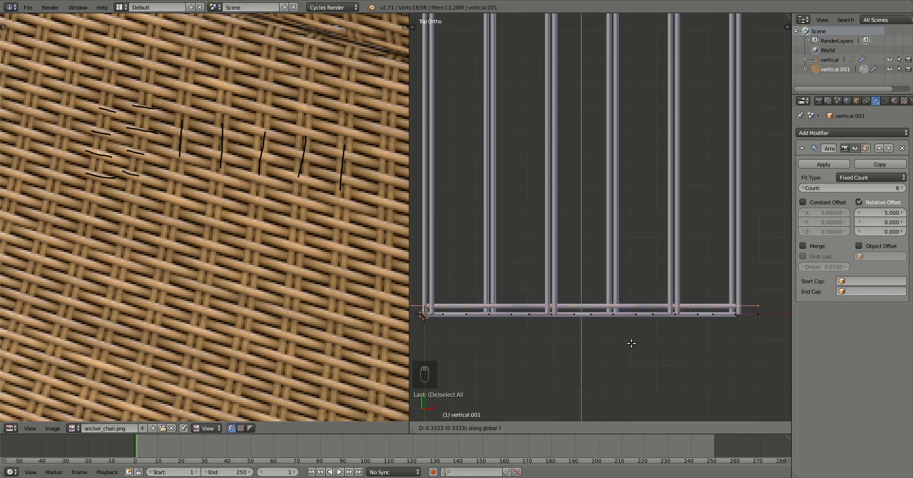
pyautogui.click(633, 345)
pyautogui.scroll(2, 611, 334)
pyautogui.keyDown('shift'); pyautogui.moveTo(591, 331); pyautogui.dragTo(709, 251, button='middle'); pyautogui.keyUp('shift')
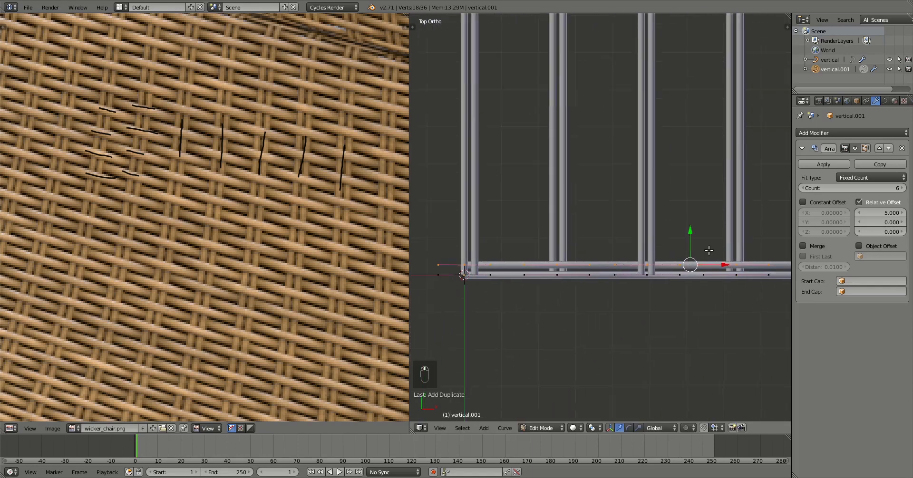
pyautogui.scroll(2, 708, 251)
pyautogui.scroll(-2, 658, 308)
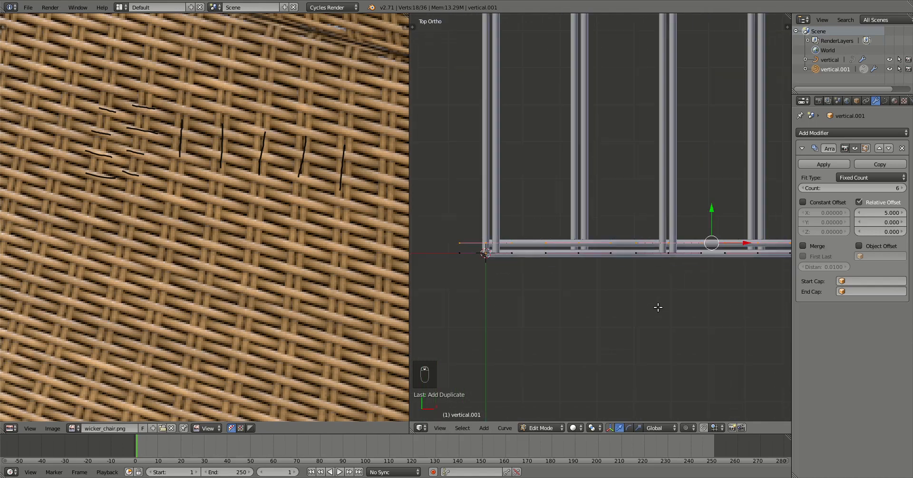
pyautogui.moveTo(658, 307)
pyautogui.mouseDown(button='middle')
pyautogui.moveTo(697, 303)
pyautogui.moveTo(649, 311)
pyautogui.mouseUp(button='middle')
# Scale the copy by -1 on Z so the two strands twist together, then leave Edit Mode.
pyautogui.press('s')
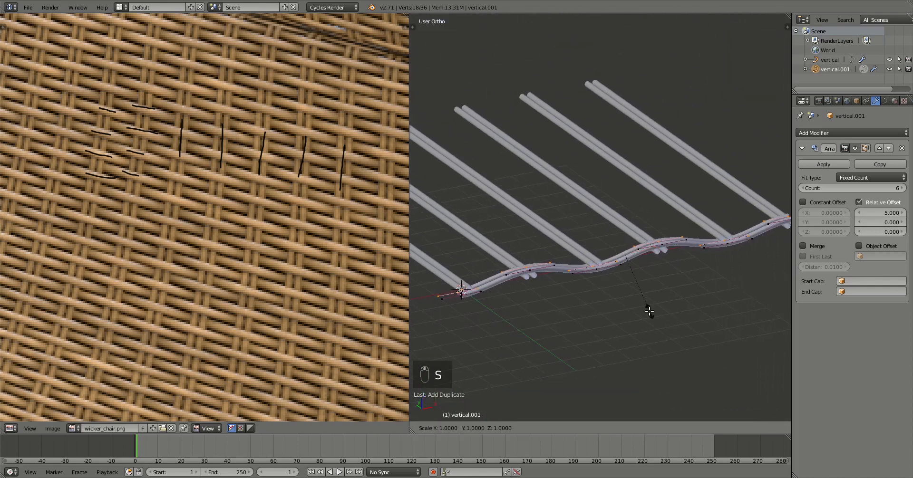
pyautogui.write('z')
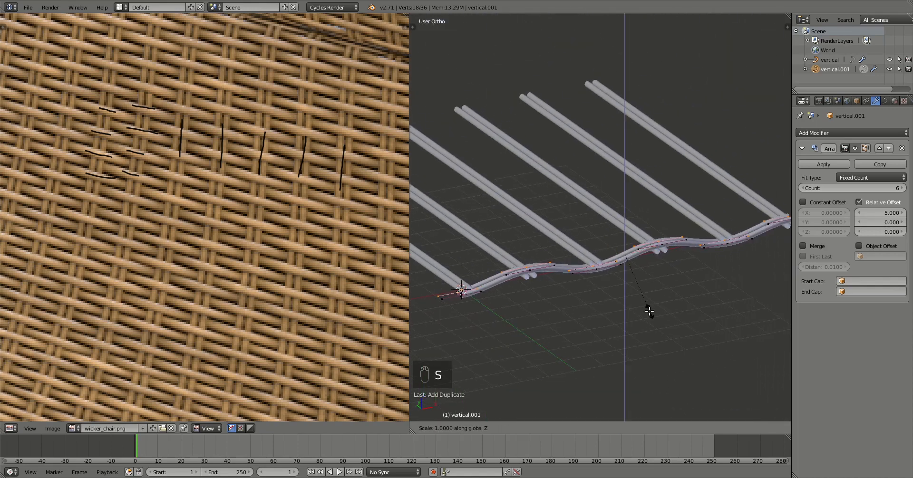
pyautogui.write('-1')
pyautogui.press('Return')
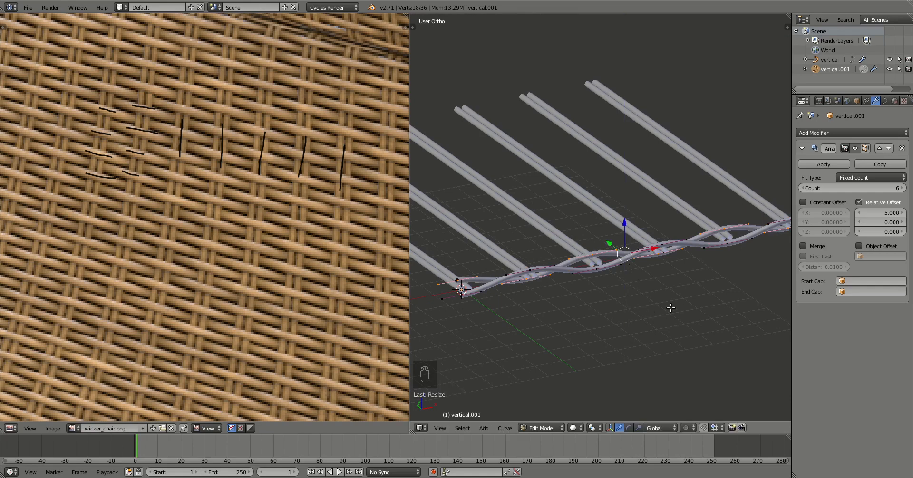
pyautogui.scroll(2, 654, 312)
pyautogui.moveTo(597, 315); pyautogui.dragTo(631, 309, button='middle')
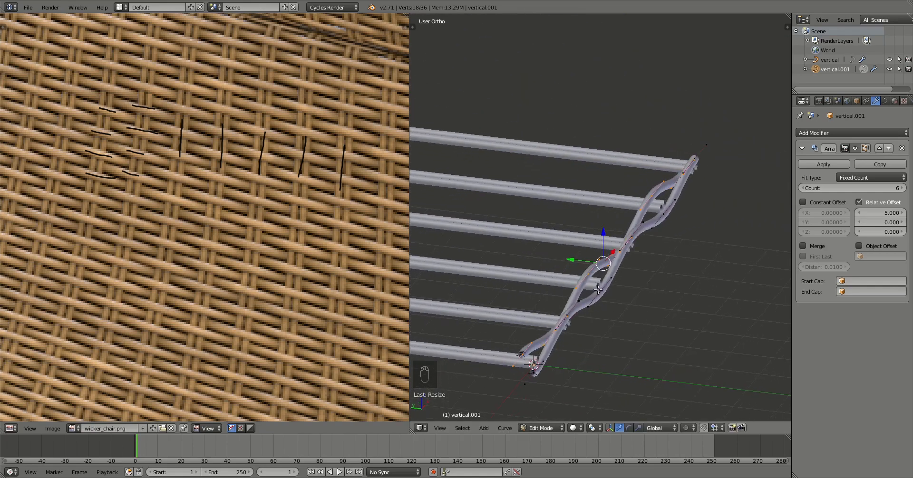
pyautogui.moveTo(629, 255); pyautogui.dragTo(630, 240, button='middle')
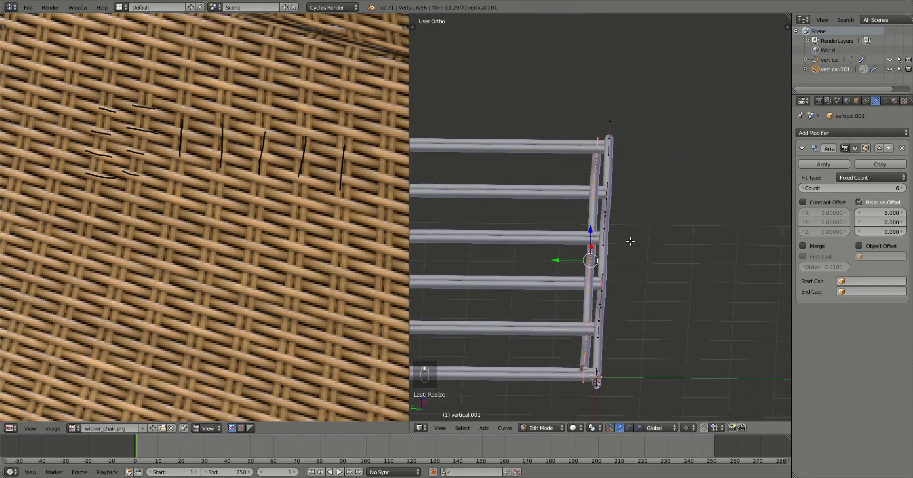
pyautogui.moveTo(594, 210); pyautogui.dragTo(652, 328, button='middle')
pyautogui.press('Tab')
# Set the Array modifier's relative offset to X 0 and Y 1.2 so strand rows stack.
pyautogui.press('KP_7')
pyautogui.keyDown('shift'); pyautogui.moveTo(698, 302); pyautogui.dragTo(636, 376, button='middle'); pyautogui.keyUp('shift')
pyautogui.scroll(-1, 681, 299)
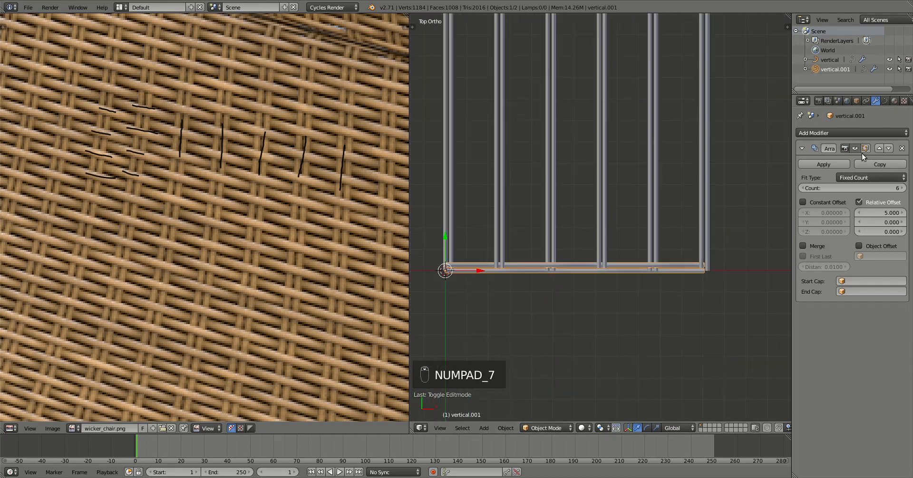
pyautogui.click(880, 213)
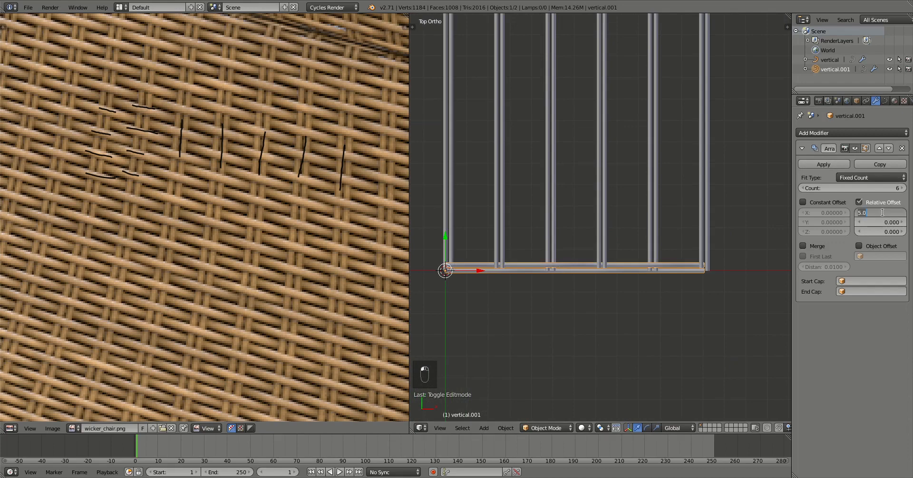
pyautogui.press('Tab')
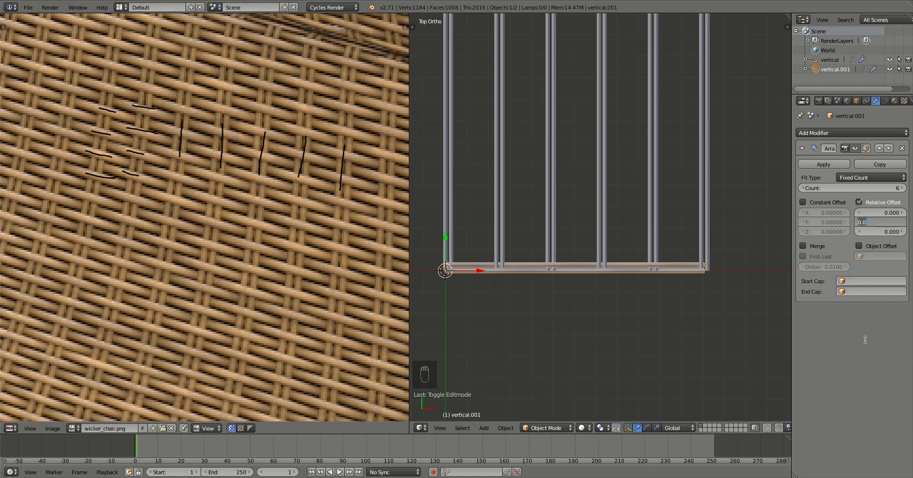
pyautogui.write('1')
pyautogui.press('Return')
pyautogui.scroll(5, 528, 300)
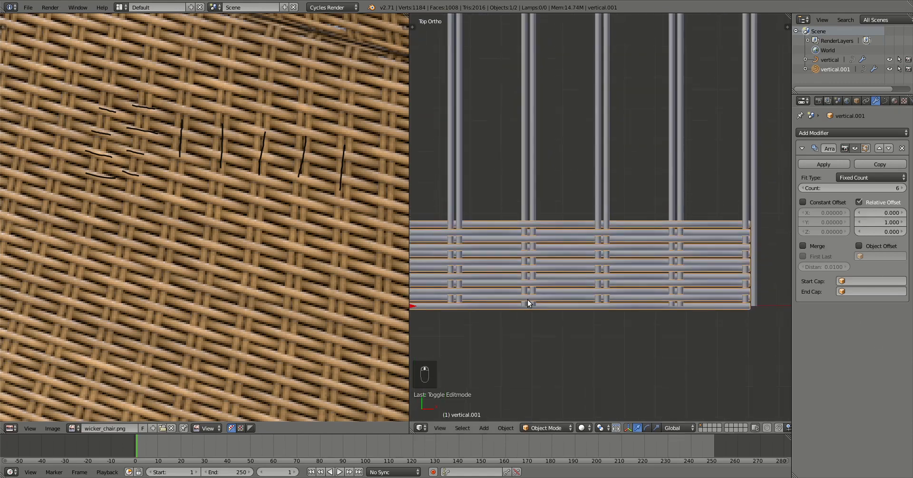
pyautogui.scroll(2, 547, 304)
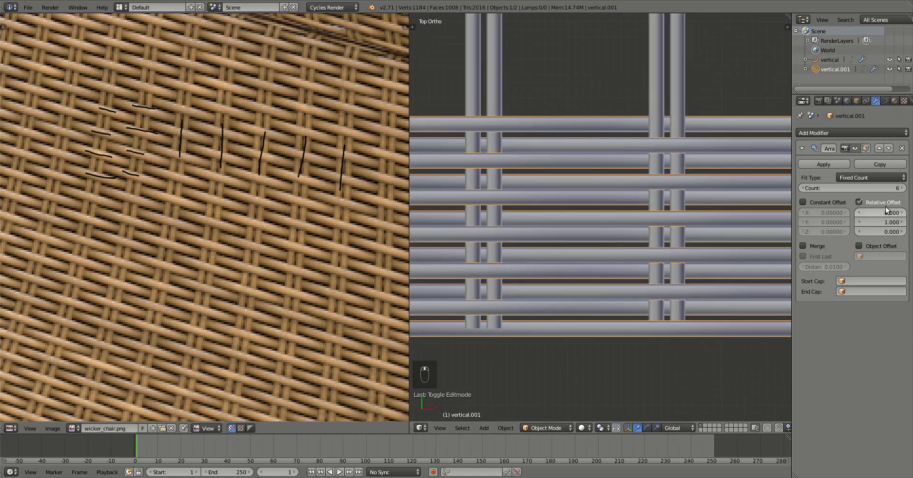
pyautogui.click(883, 222)
pyautogui.write('1.2')
pyautogui.press('Return')
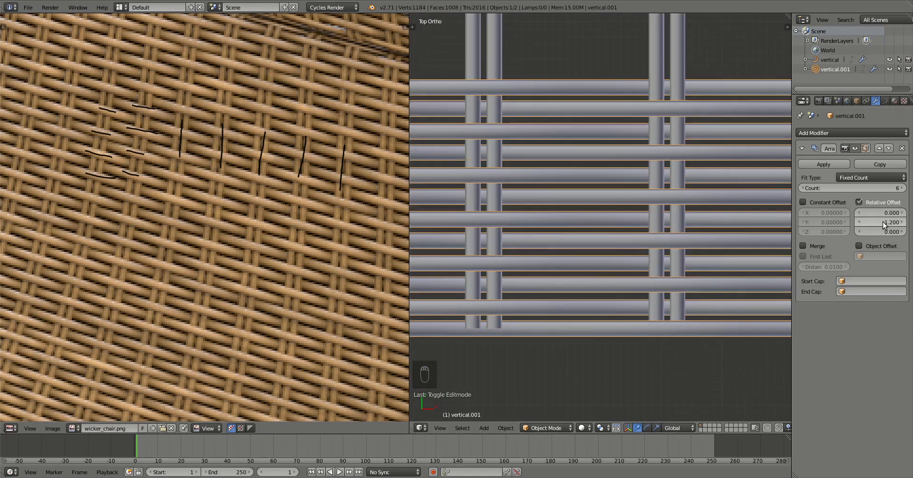
# Orbit around the full woven mat to inspect it, then bring up the Add menu.
pyautogui.scroll(-5, 589, 267)
pyautogui.moveTo(564, 264); pyautogui.dragTo(595, 189, button='middle')
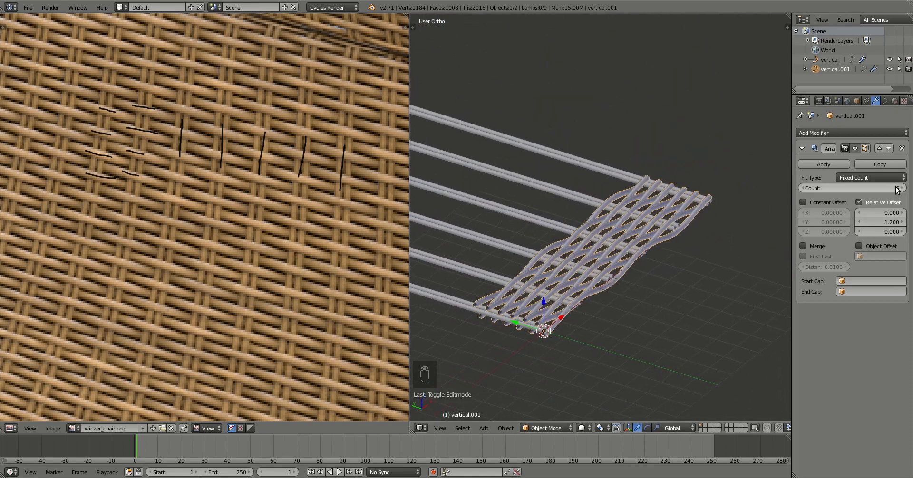
pyautogui.keyDown('ctrl'); pyautogui.scroll(1, 857, 190); pyautogui.keyUp('ctrl')
pyautogui.keyDown('ctrl'); pyautogui.scroll(19, 856, 190); pyautogui.keyUp('ctrl')
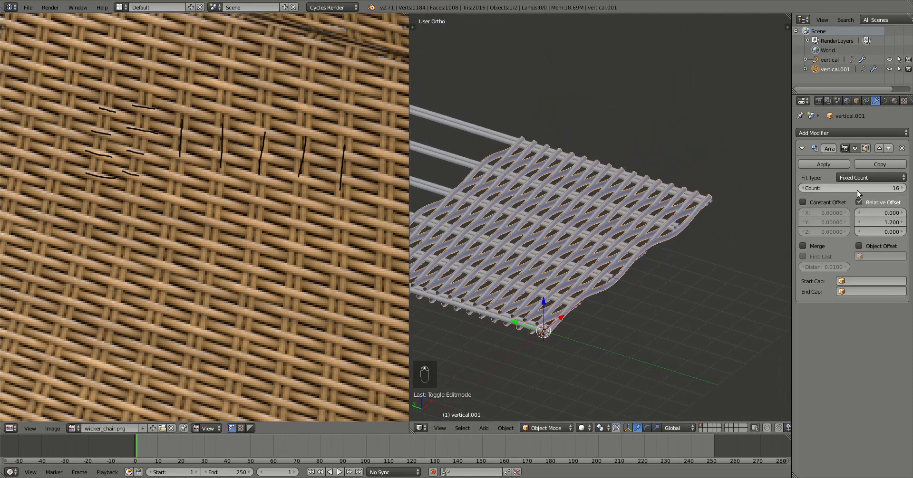
pyautogui.keyDown('shift'); pyautogui.moveTo(566, 169); pyautogui.dragTo(624, 199, button='middle'); pyautogui.keyUp('shift')
pyautogui.scroll(-2, 510, 158)
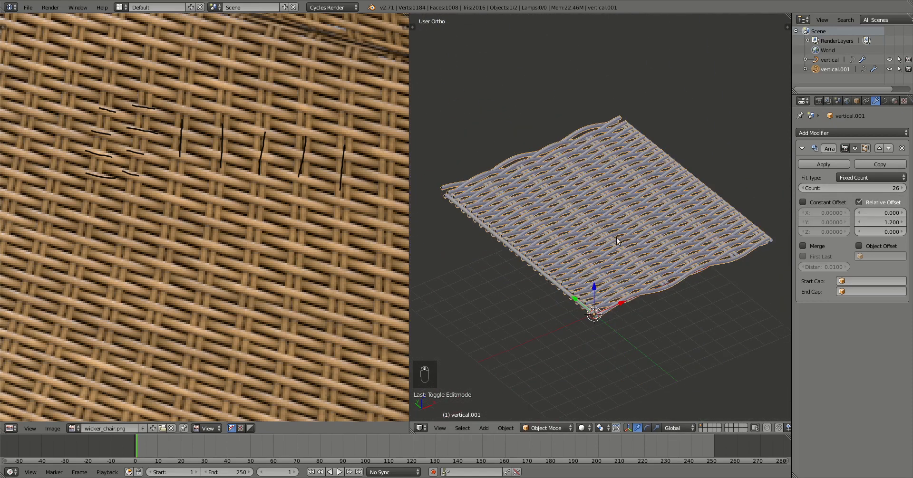
pyautogui.moveTo(616, 238); pyautogui.dragTo(605, 254, button='middle')
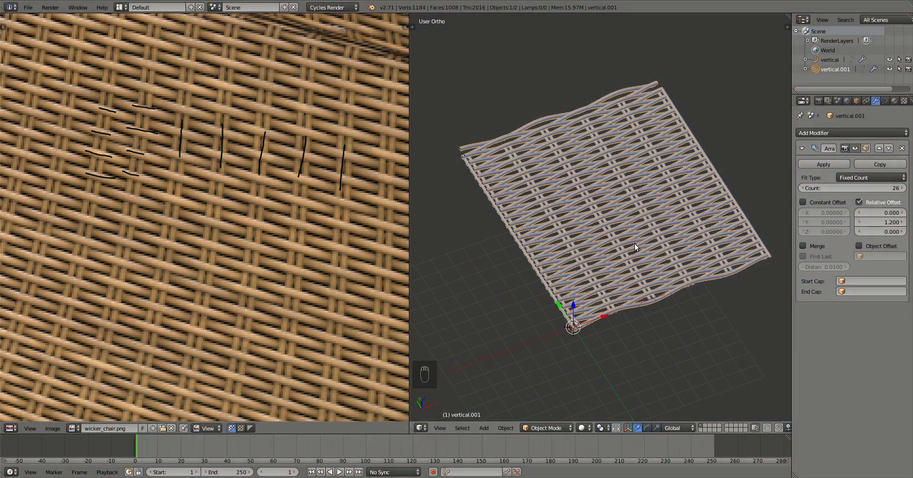
pyautogui.hotkey('shift', 'a')
pyautogui.moveTo(631, 247)
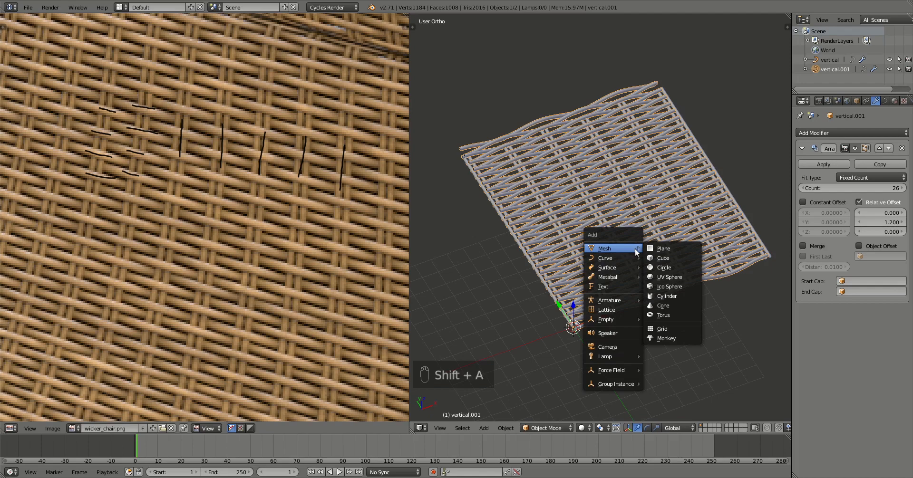
# Add a plane and, in top view Edit Mode, move it to the weave's centre.
pyautogui.click(660, 249)
pyautogui.press('Tab')
pyautogui.press('KP_7')
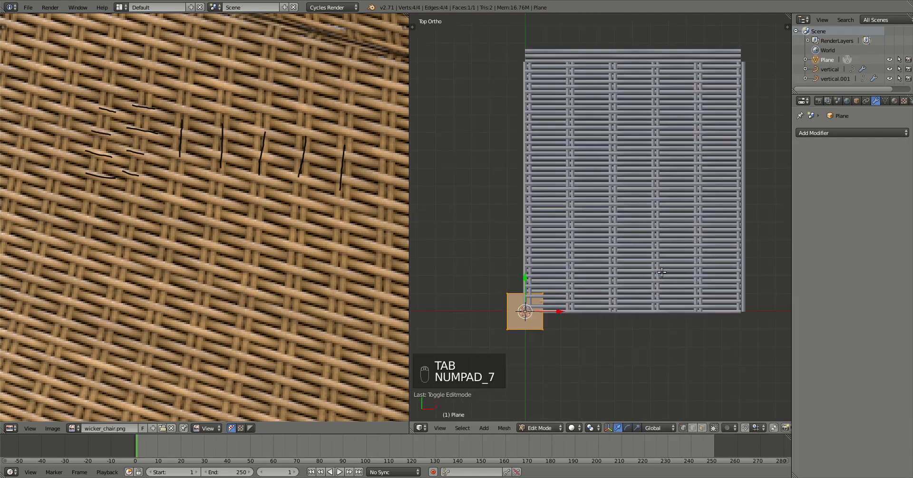
pyautogui.press('g')
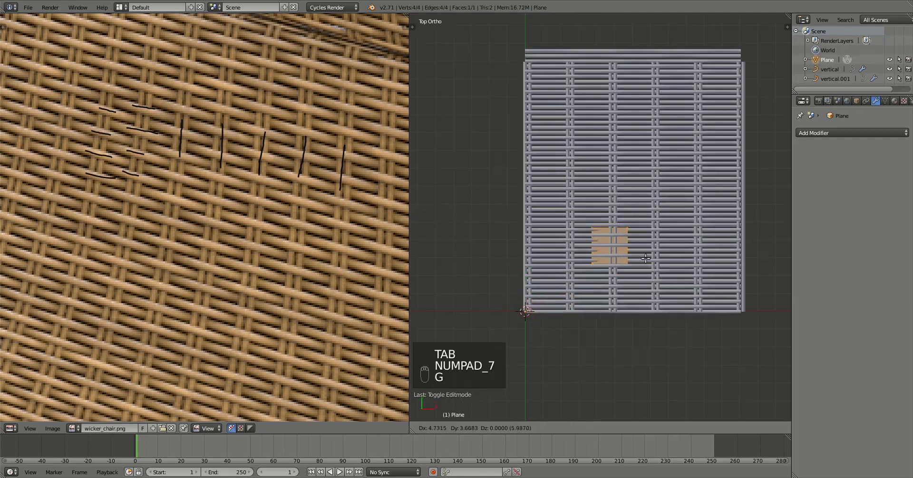
pyautogui.click(648, 249)
pyautogui.scroll(1, 631, 261)
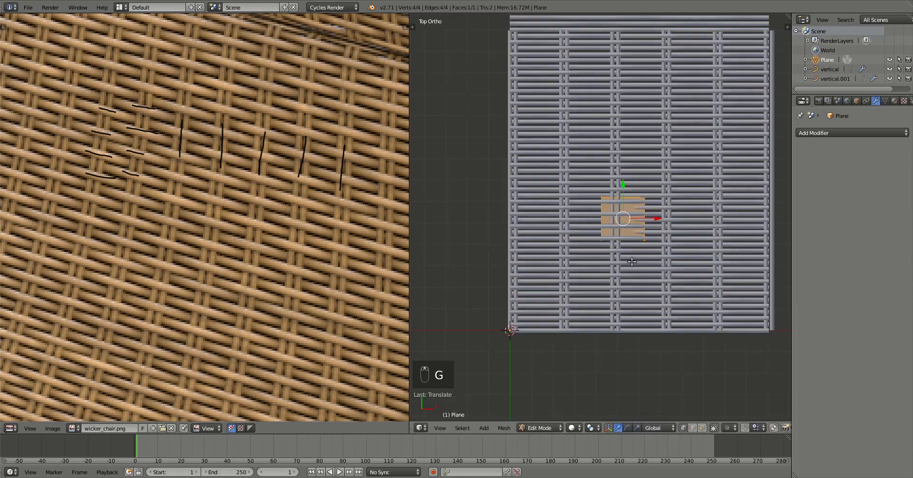
pyautogui.keyDown('shift'); pyautogui.moveTo(638, 253); pyautogui.dragTo(585, 291, button='middle'); pyautogui.keyUp('shift')
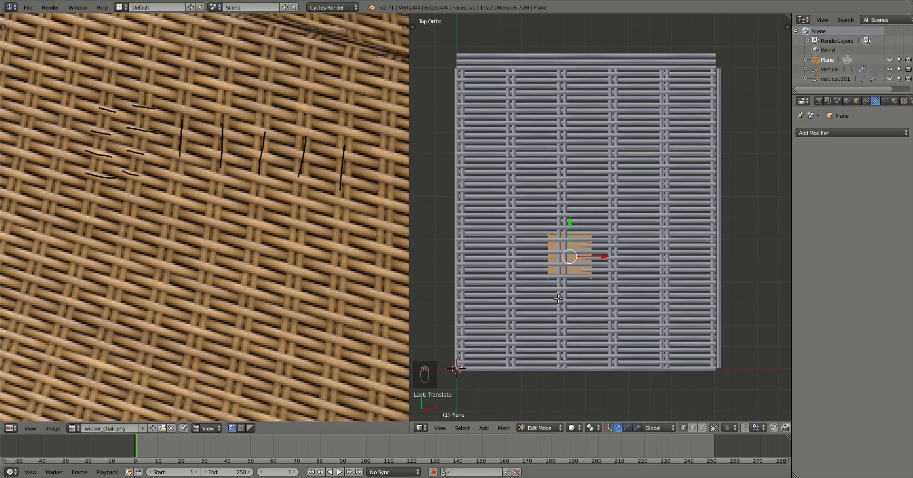
# Shift the plane left and nudge its edge down to align it with the rods.
pyautogui.scroll(4, 558, 298)
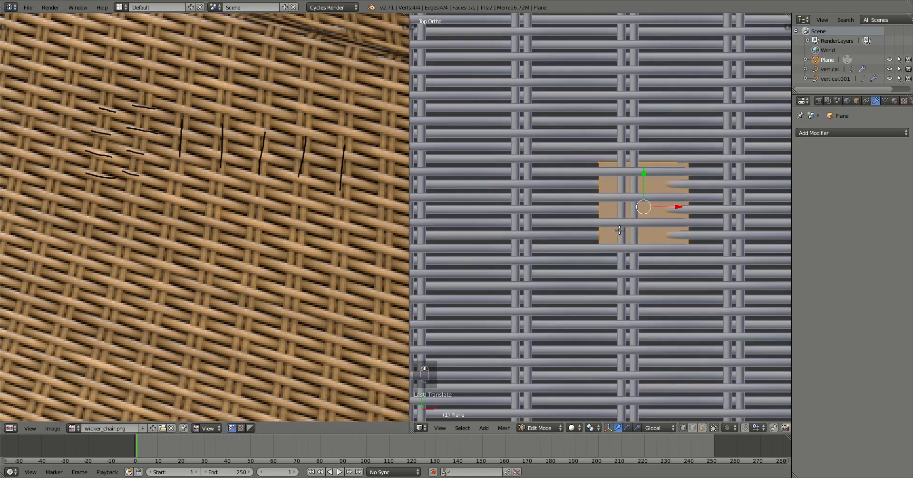
pyautogui.press('g')
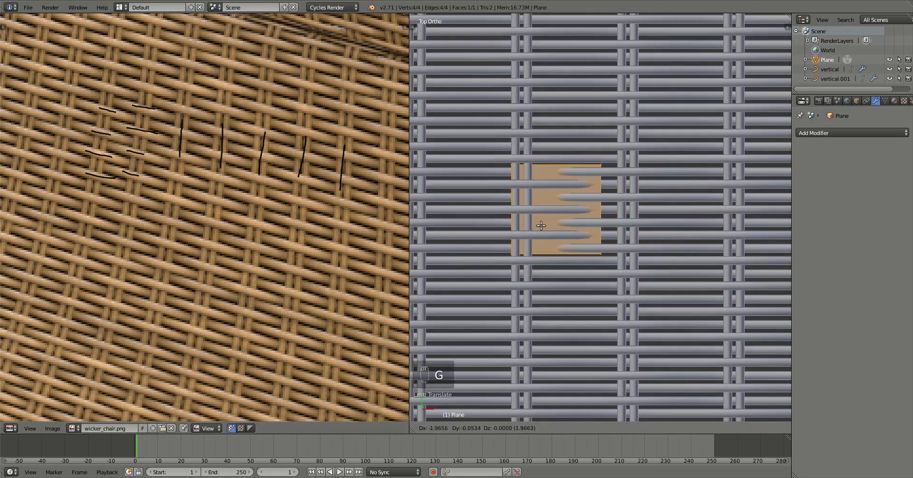
pyautogui.click(541, 226)
pyautogui.scroll(3, 482, 253)
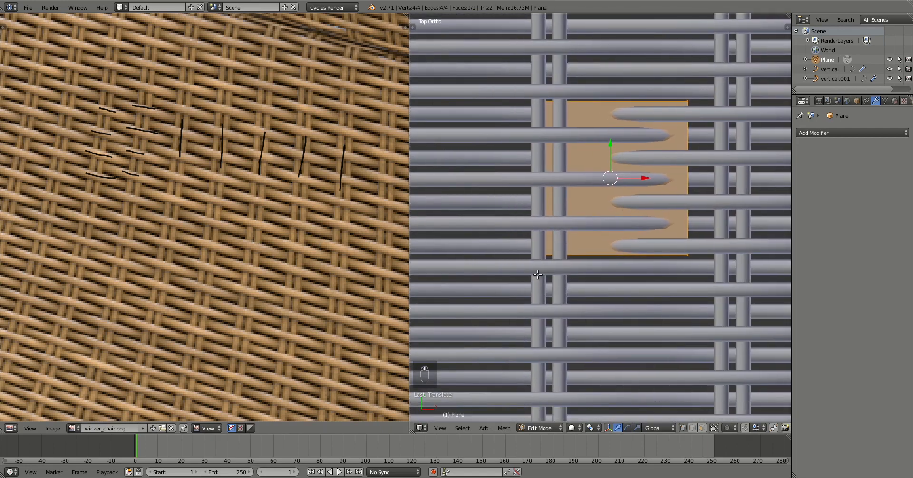
pyautogui.scroll(2, 537, 275)
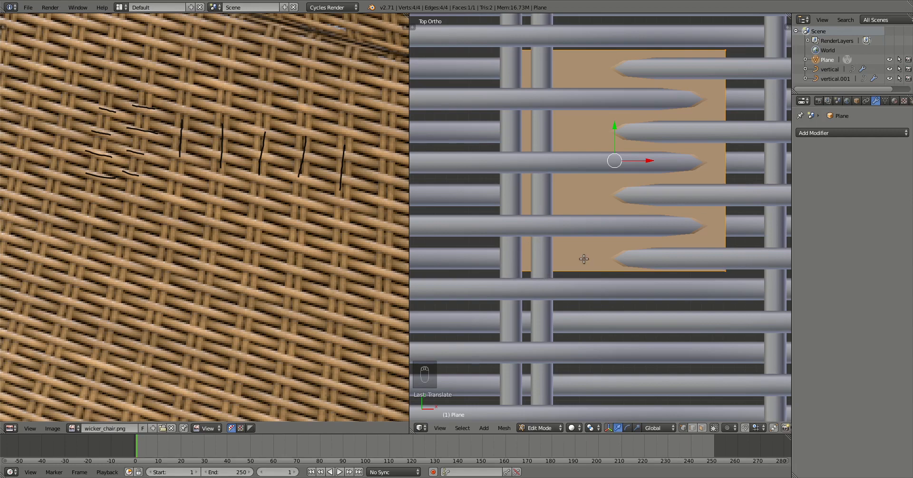
pyautogui.scroll(4, 582, 256)
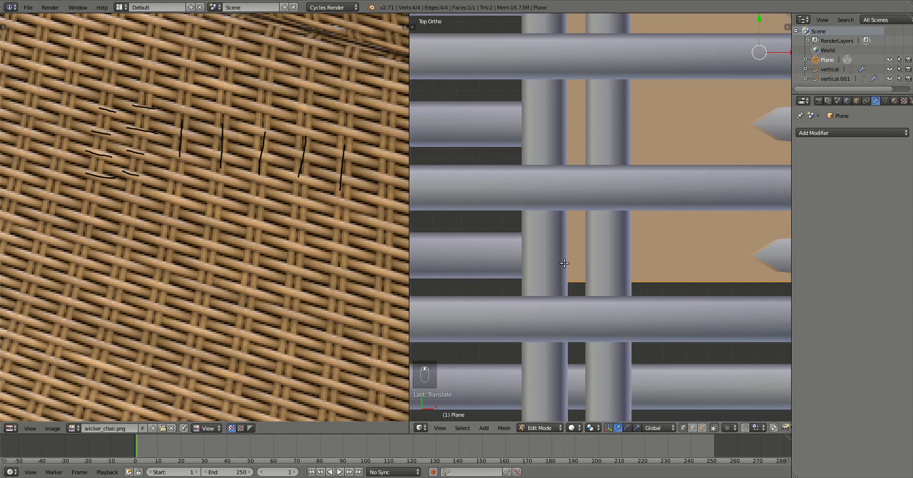
pyautogui.press('g')
pyautogui.click(527, 241)
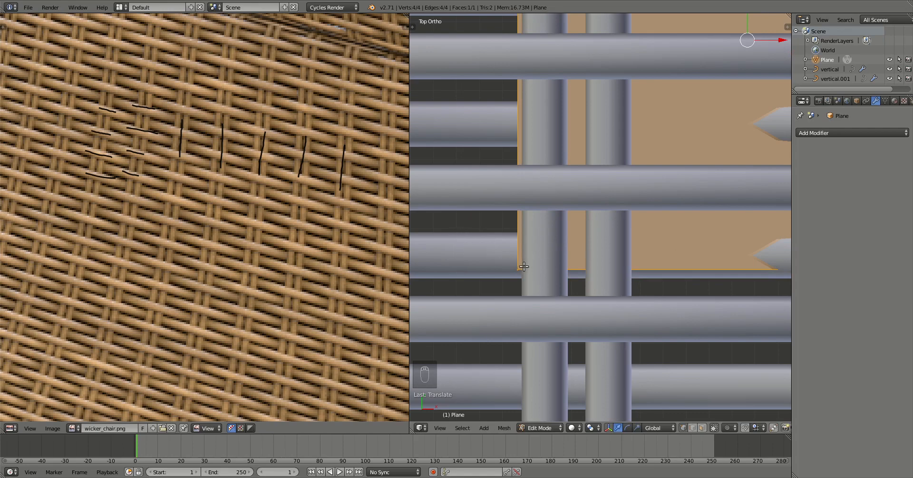
pyautogui.press('g')
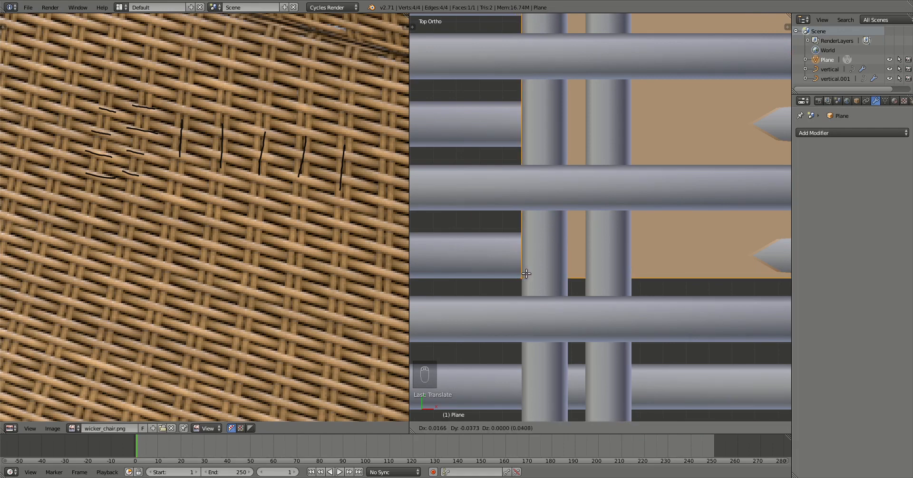
pyautogui.click(526, 274)
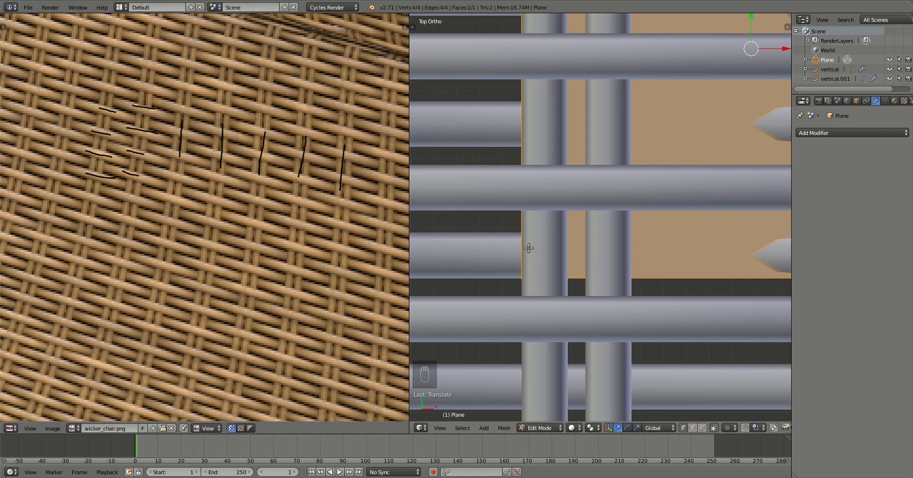
pyautogui.scroll(-8, 537, 276)
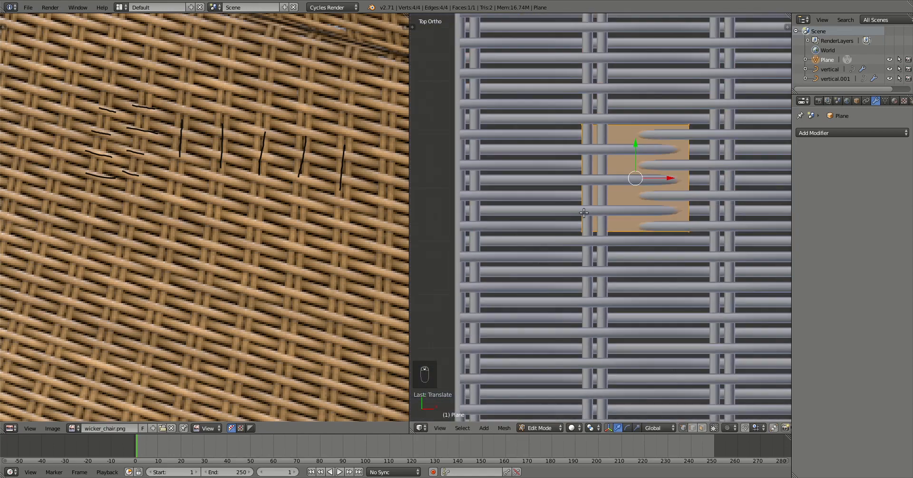
# Box-select the plane's right edge.
pyautogui.keyDown('shift'); pyautogui.moveTo(622, 192); pyautogui.dragTo(513, 304, button='middle'); pyautogui.keyUp('shift')
pyautogui.press('a')
pyautogui.press('b')
pyautogui.moveTo(594, 223); pyautogui.dragTo(464, 253)
pyautogui.press('a')
pyautogui.press('b')
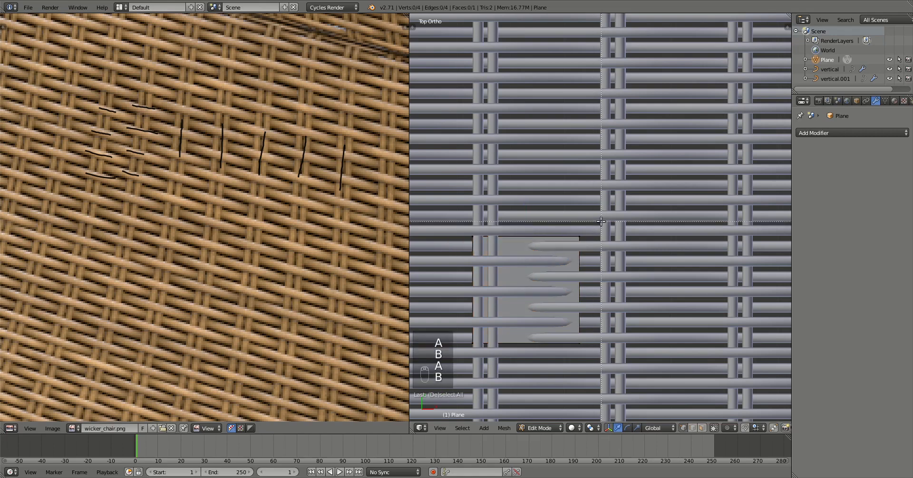
pyautogui.moveTo(604, 222); pyautogui.dragTo(553, 351)
# Move the right edge along X until it lines up with a wicker tube.
pyautogui.keyDown('shift'); pyautogui.moveTo(608, 347); pyautogui.dragTo(663, 248, button='middle'); pyautogui.keyUp('shift')
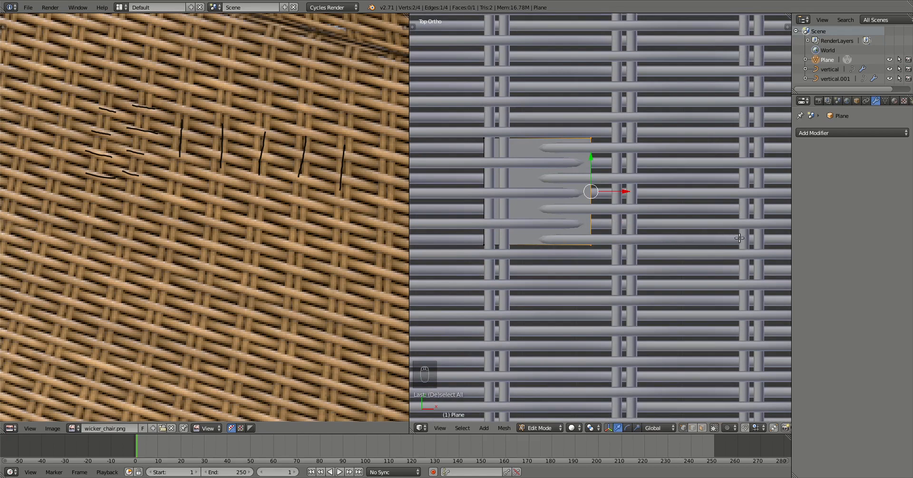
pyautogui.moveTo(621, 191); pyautogui.dragTo(766, 201)
pyautogui.moveTo(768, 201); pyautogui.dragTo(769, 201)
pyautogui.scroll(2, 740, 255)
pyautogui.keyDown('shift'); pyautogui.moveTo(740, 255); pyautogui.dragTo(469, 254, button='middle'); pyautogui.keyUp('shift')
pyautogui.scroll(4, 504, 264)
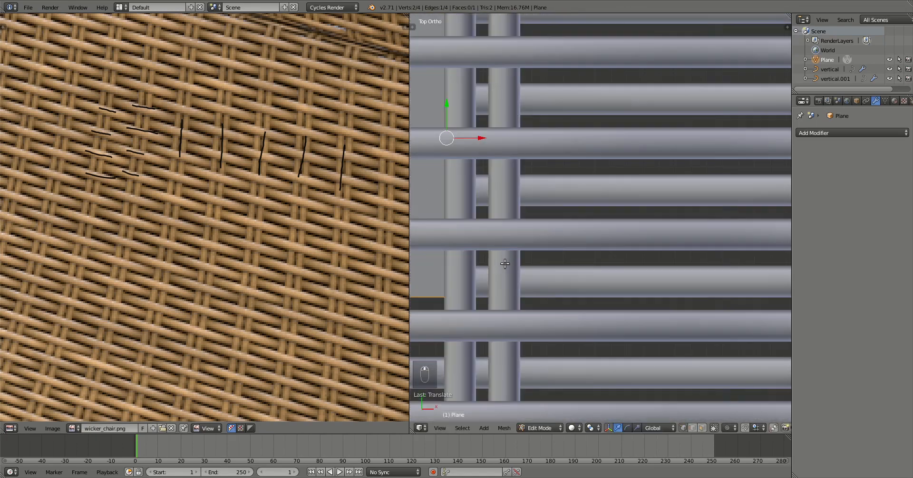
pyautogui.keyDown('shift'); pyautogui.moveTo(534, 274); pyautogui.dragTo(686, 255, button='middle'); pyautogui.keyUp('shift')
pyautogui.scroll(3, 625, 277)
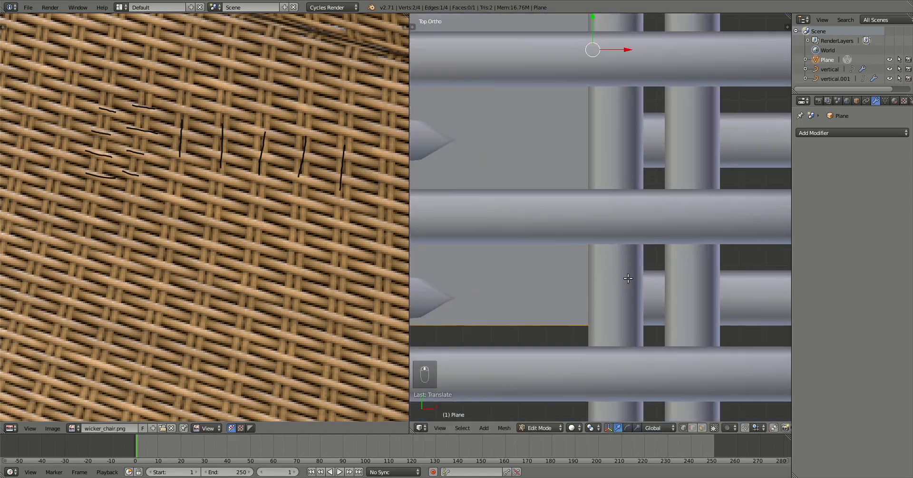
pyautogui.press('g')
pyautogui.press('x')
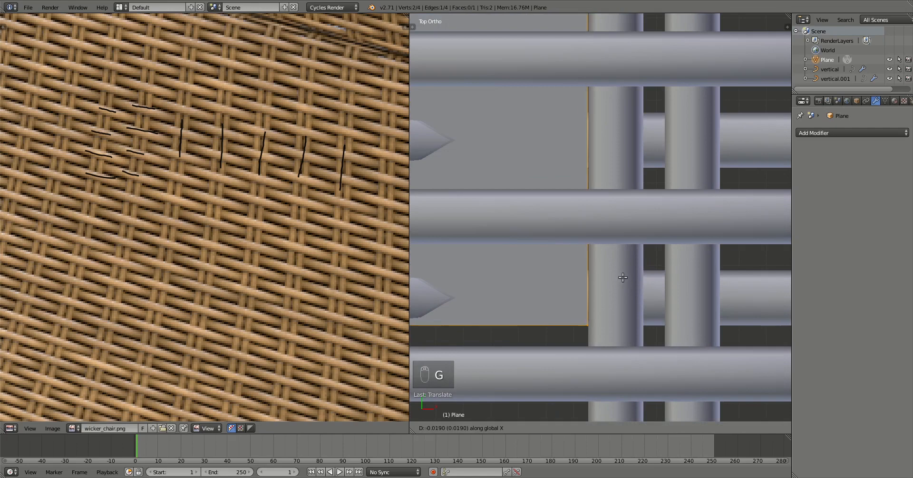
pyautogui.click(622, 278)
# Deselect everything and box-select the plane's top edge instead.
pyautogui.scroll(-6, 613, 295)
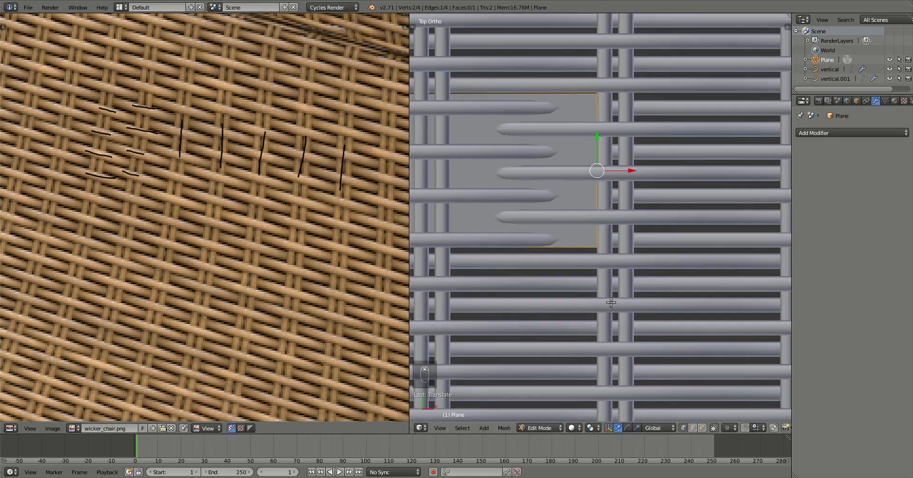
pyautogui.scroll(-4, 610, 303)
pyautogui.keyDown('shift'); pyautogui.moveTo(504, 197); pyautogui.dragTo(543, 209, button='middle'); pyautogui.keyUp('shift')
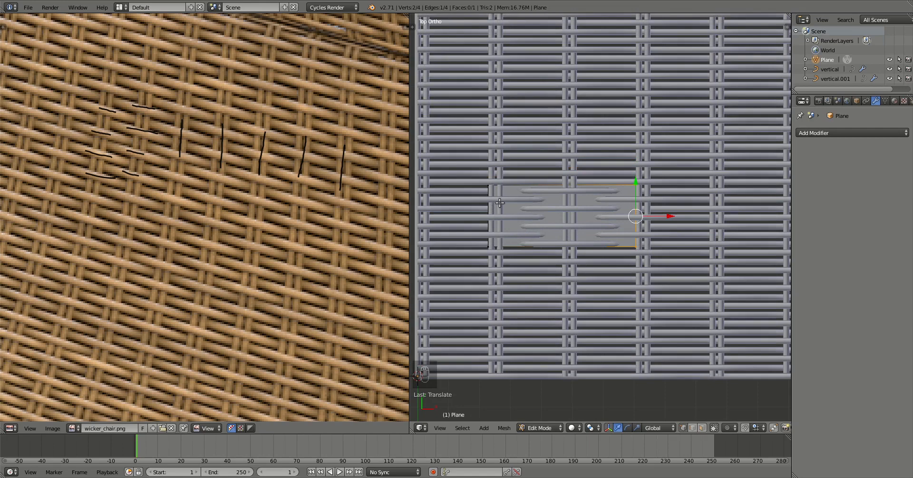
pyautogui.press('a')
pyautogui.press('b')
pyautogui.moveTo(613, 169); pyautogui.dragTo(498, 123)
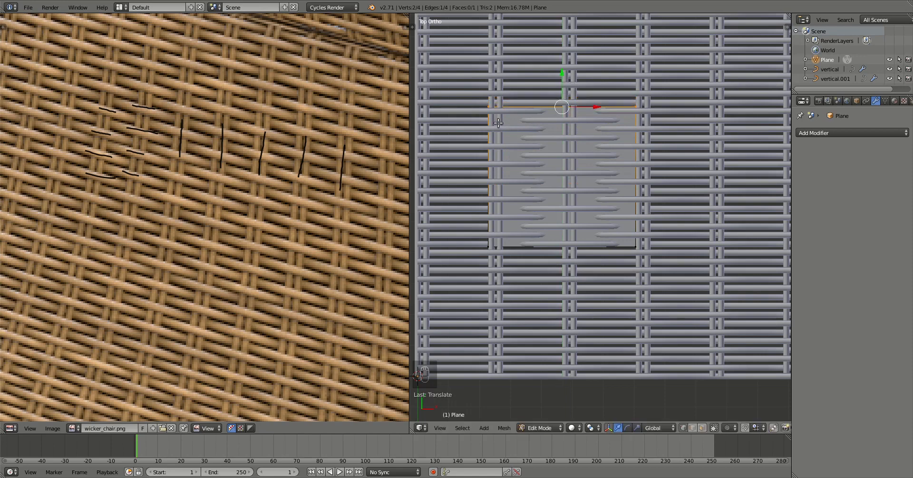
# Zoom in on the plane's top-left corner and raise the top edge slightly.
pyautogui.scroll(3, 498, 123)
pyautogui.keyDown('shift'); pyautogui.moveTo(443, 63); pyautogui.dragTo(560, 201, button='middle'); pyautogui.keyUp('shift')
pyautogui.scroll(5, 559, 201)
pyautogui.keyDown('shift'); pyautogui.moveTo(470, 125); pyautogui.dragTo(596, 256, button='middle'); pyautogui.keyUp('shift')
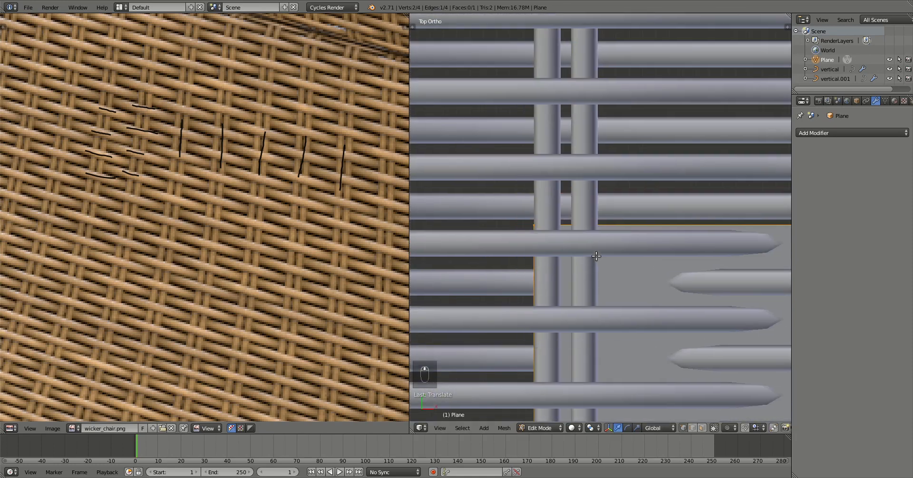
pyautogui.scroll(2, 578, 253)
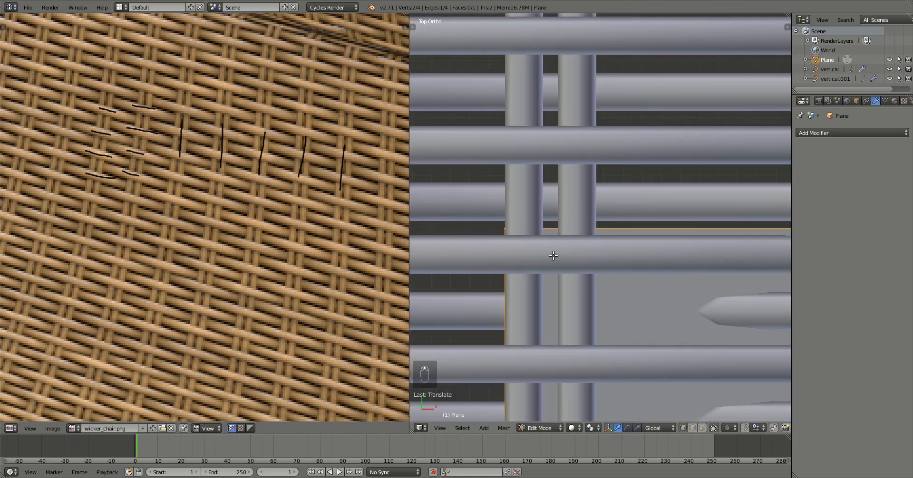
pyautogui.press('g')
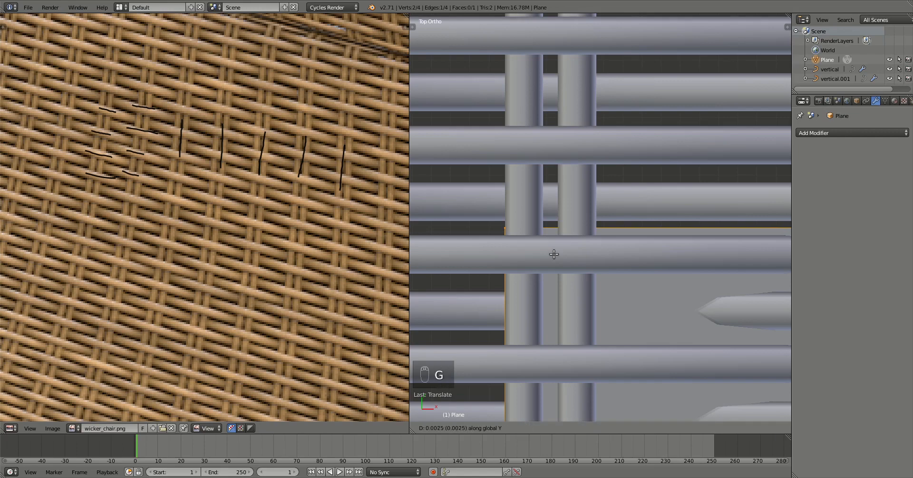
pyautogui.click(552, 250)
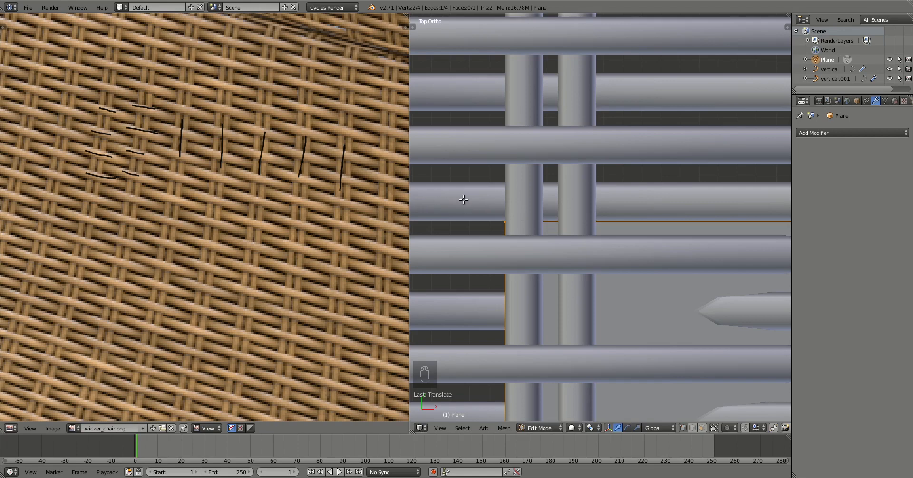
# Nudge the top edge a further 0.0043 along Y so it sits on a tube.
pyautogui.scroll(3, 503, 232)
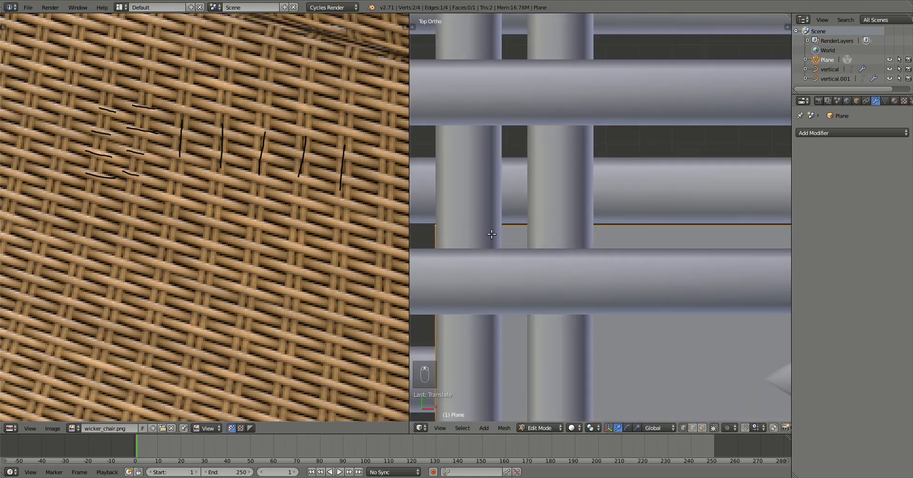
pyautogui.press('g')
pyautogui.press('y')
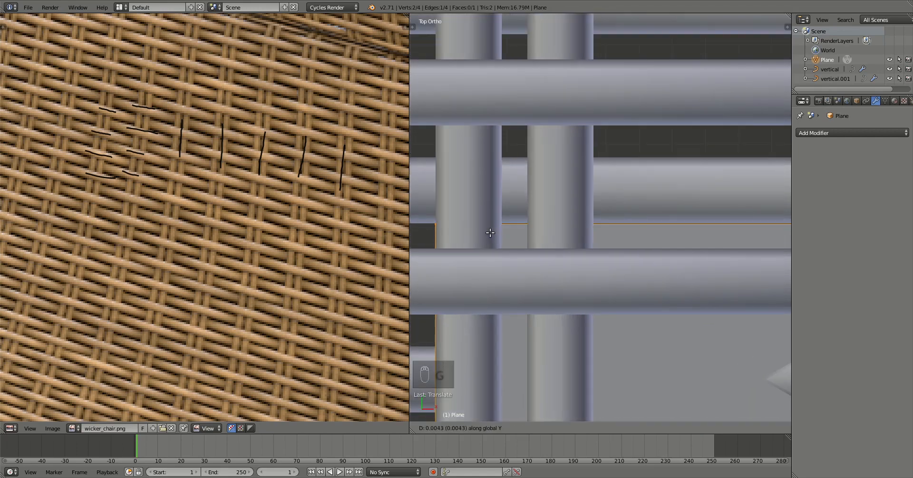
pyautogui.click(494, 234)
pyautogui.scroll(-8, 563, 266)
pyautogui.scroll(-2, 564, 267)
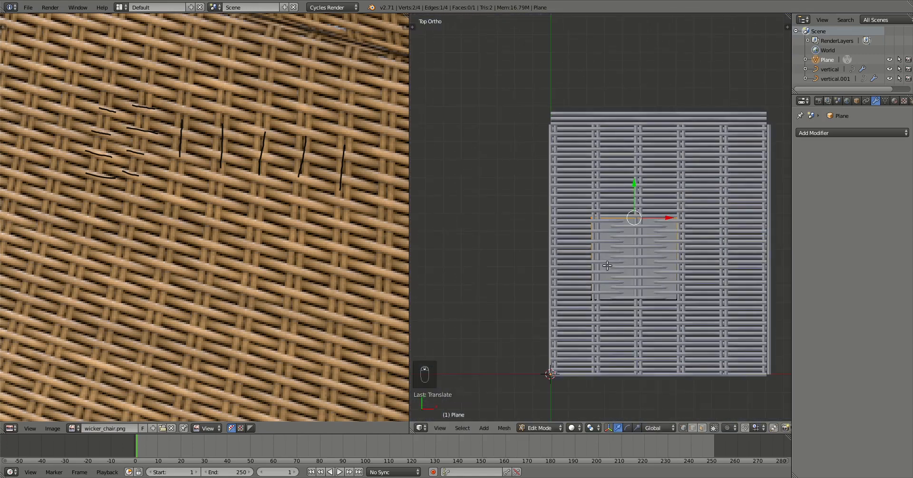
pyautogui.keyDown('shift'); pyautogui.moveTo(607, 265); pyautogui.dragTo(589, 233, button='middle'); pyautogui.keyUp('shift')
pyautogui.scroll(2, 589, 232)
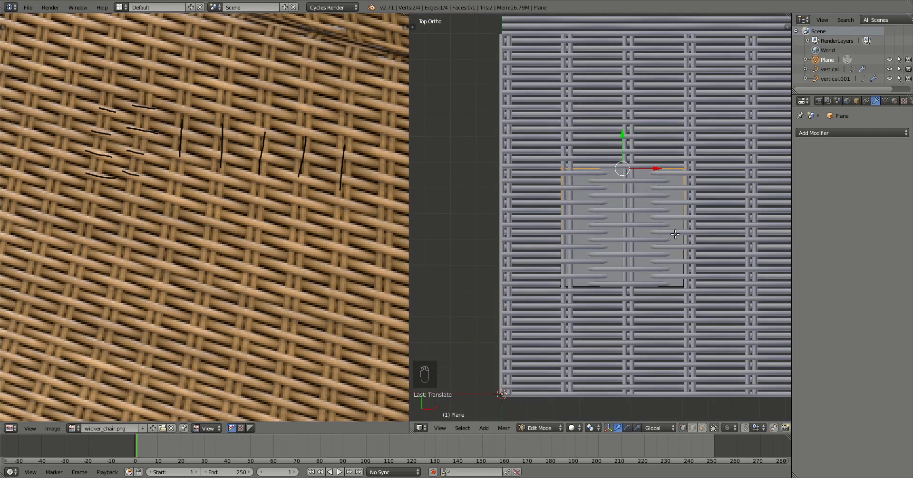
# Select the whole plane, lift it along Z above the wicker, and return to Object Mode.
pyautogui.press('a')
pyautogui.press('a')
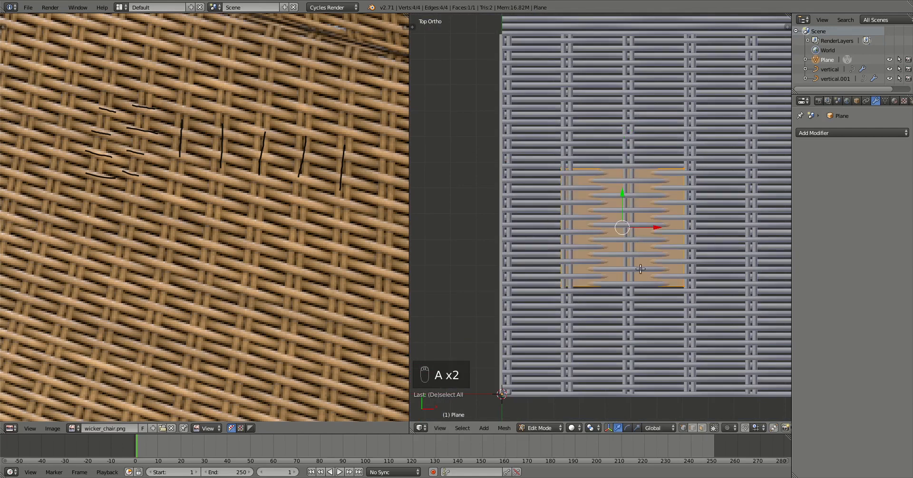
pyautogui.moveTo(606, 297); pyautogui.dragTo(626, 229, button='middle')
pyautogui.moveTo(626, 228); pyautogui.dragTo(621, 211)
pyautogui.press('Tab')
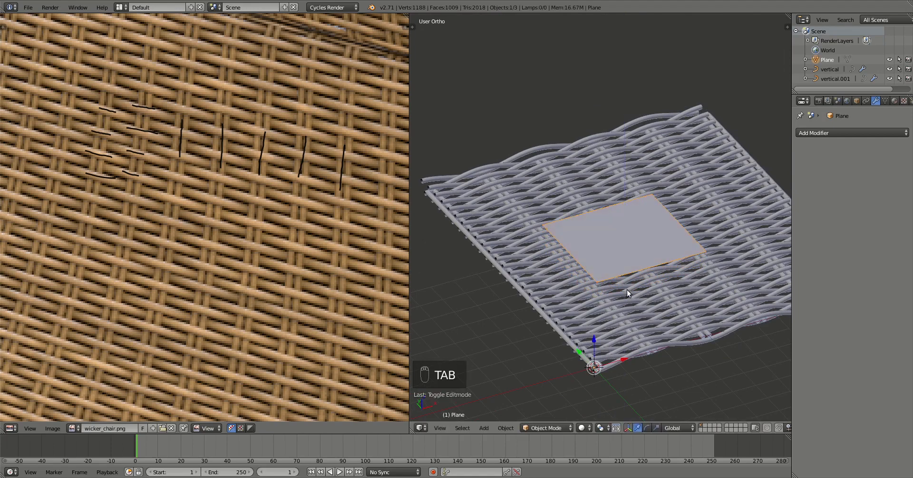
pyautogui.scroll(2, 630, 300)
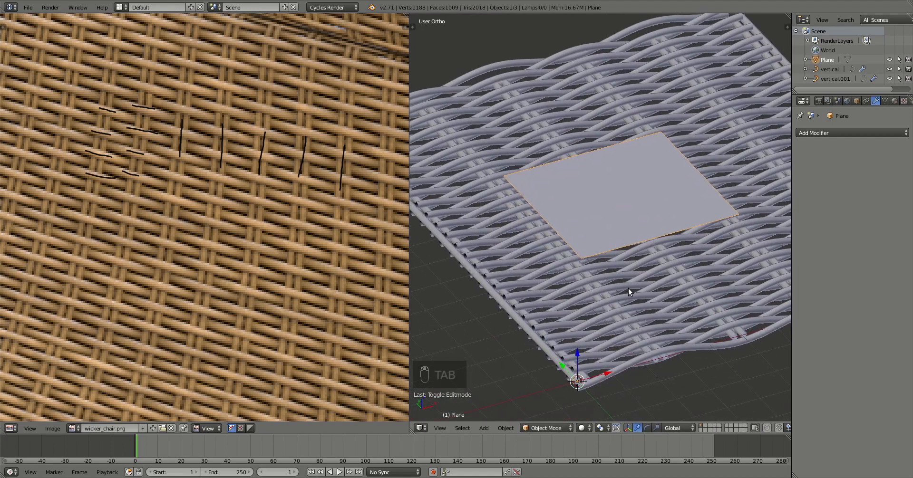
pyautogui.moveTo(628, 288)
pyautogui.mouseDown(button='middle')
pyautogui.moveTo(614, 288)
pyautogui.moveTo(624, 287)
pyautogui.mouseUp(button='middle')
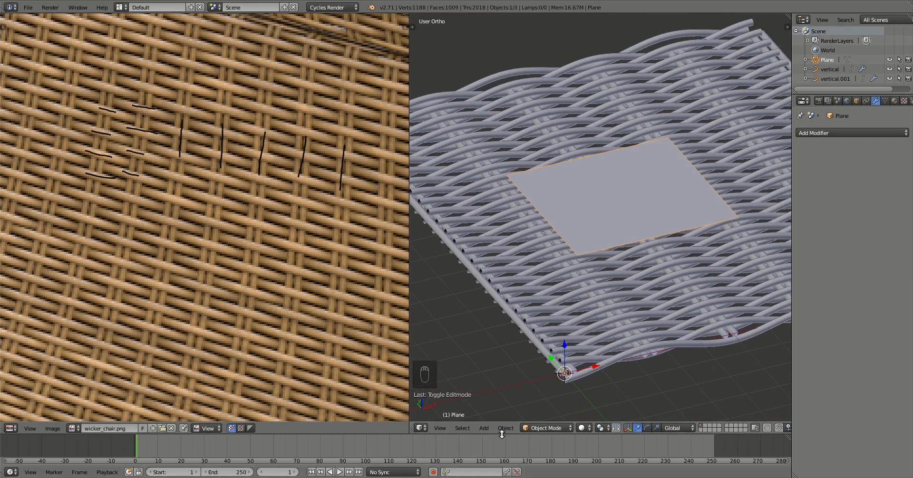
# Give the timeline area more height and widen the 3D view.
pyautogui.moveTo(503, 434); pyautogui.dragTo(509, 292)
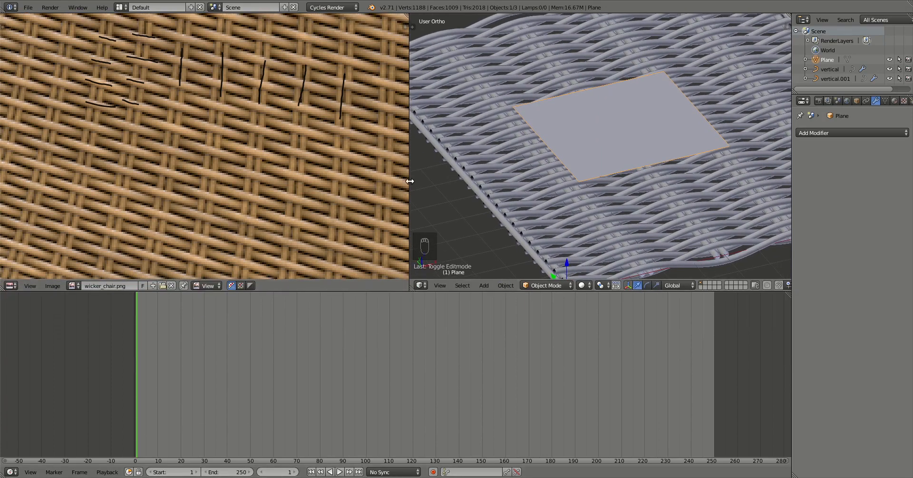
pyautogui.moveTo(409, 183); pyautogui.dragTo(371, 180)
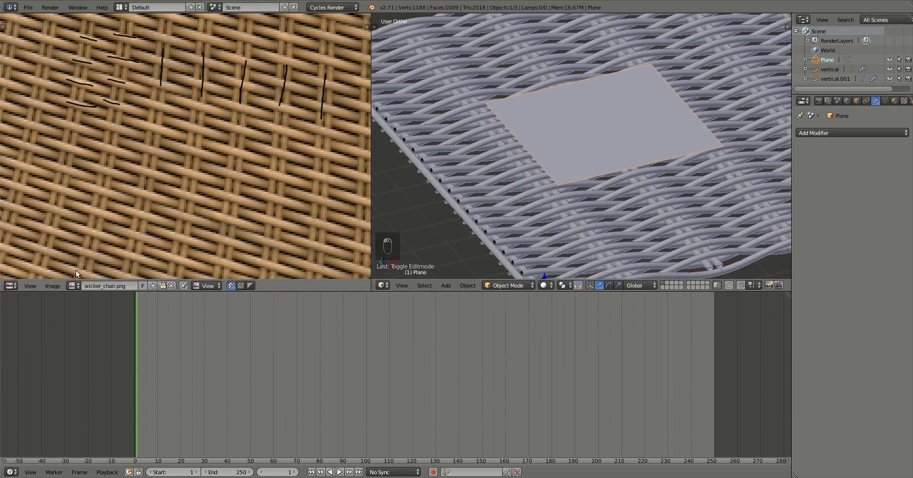
pyautogui.click(54, 287)
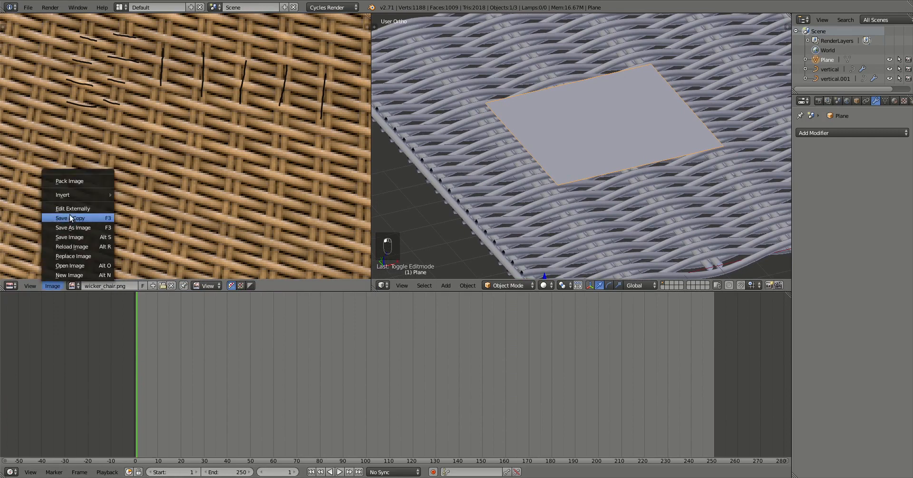
# Create a blank 1024×1024 image named 'normal' and center it in the Image Editor.
pyautogui.click(70, 274)
pyautogui.click(112, 274)
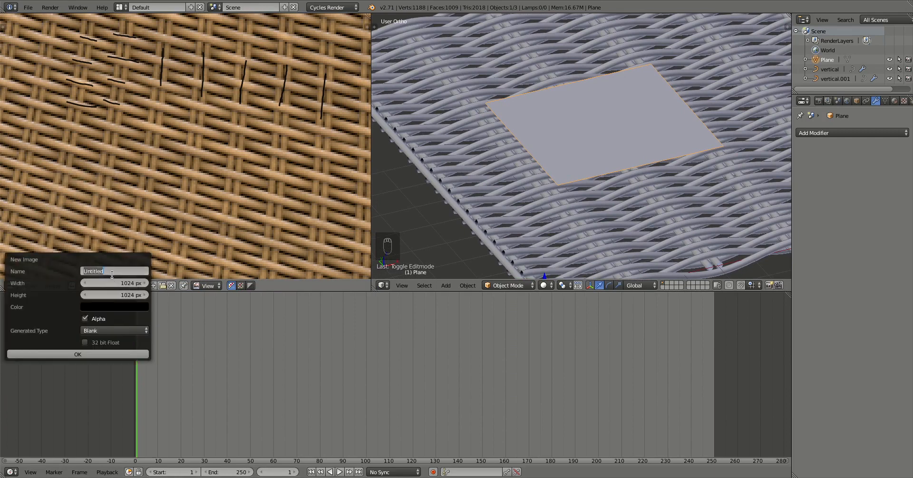
pyautogui.write('normal')
pyautogui.click(107, 352)
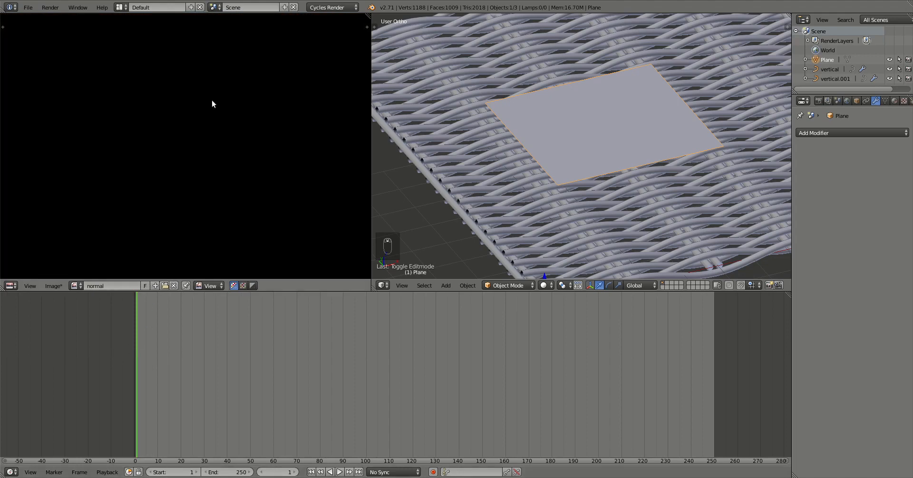
pyautogui.scroll(-5, 212, 101)
pyautogui.moveTo(212, 100); pyautogui.dragTo(178, 123, button='middle')
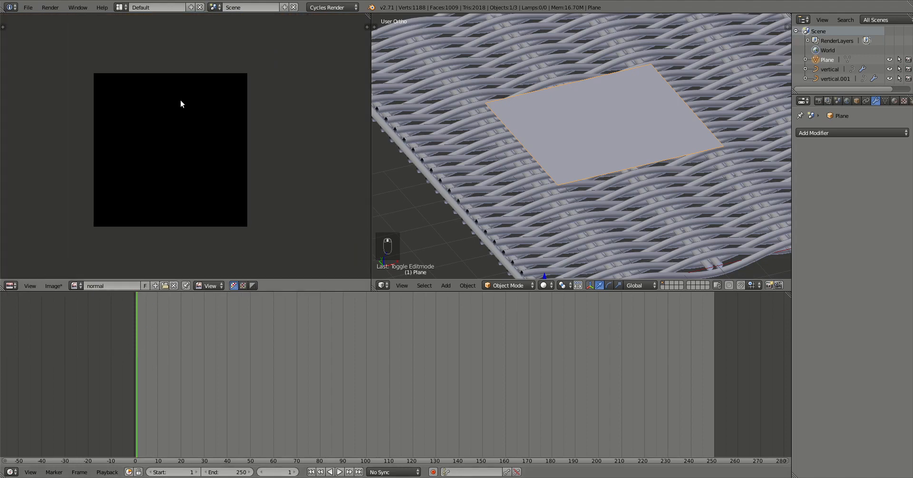
pyautogui.scroll(1, 184, 205)
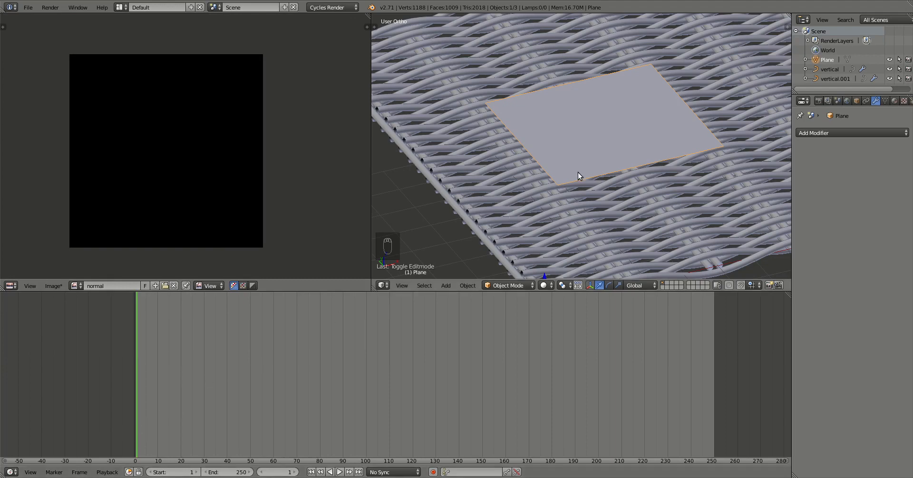
# Project the plane's UVs from the top view (numpad 7) to fill the normal image, then return to Object Mode.
pyautogui.press('Tab')
pyautogui.press('KP_7')
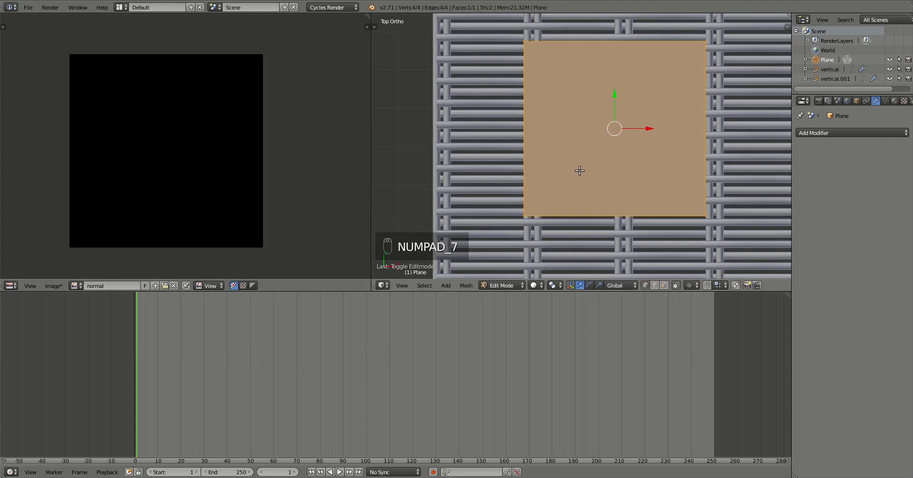
pyautogui.press('u')
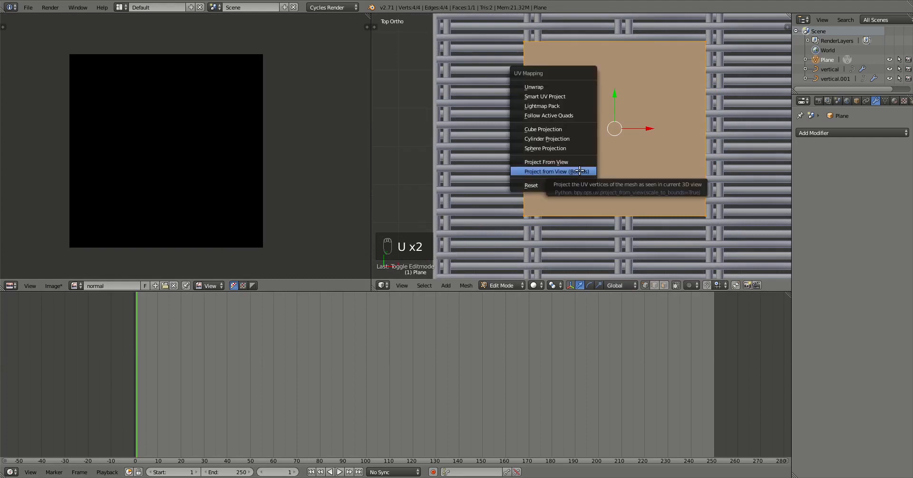
pyautogui.click(579, 172)
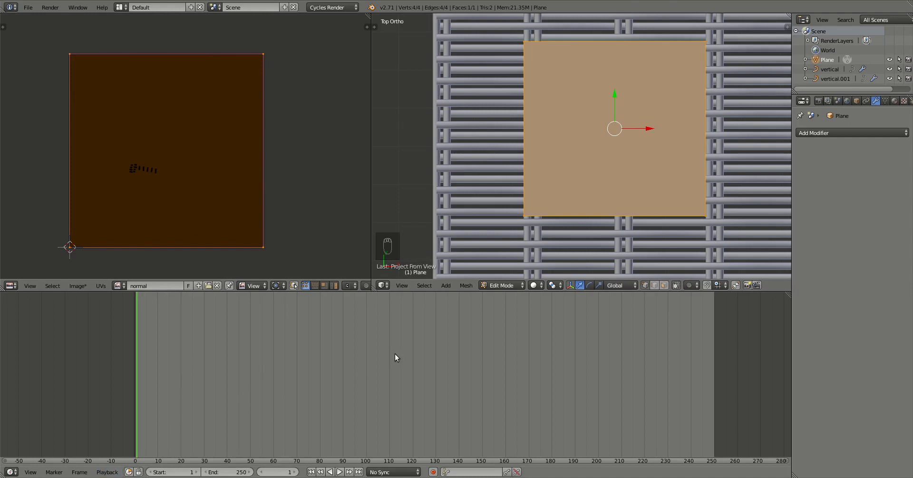
pyautogui.press('Tab')
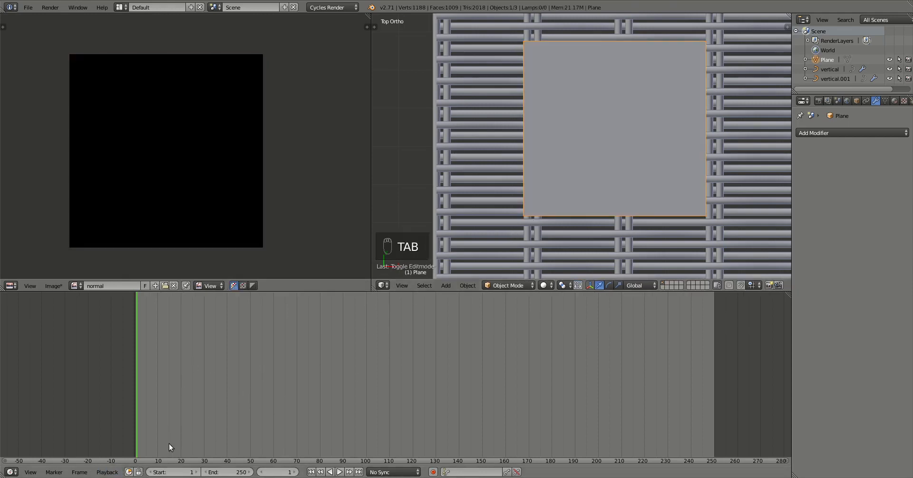
# Turn the lower area into a Node Editor and create a new material for the plane.
pyautogui.click(10, 472)
pyautogui.click(27, 356)
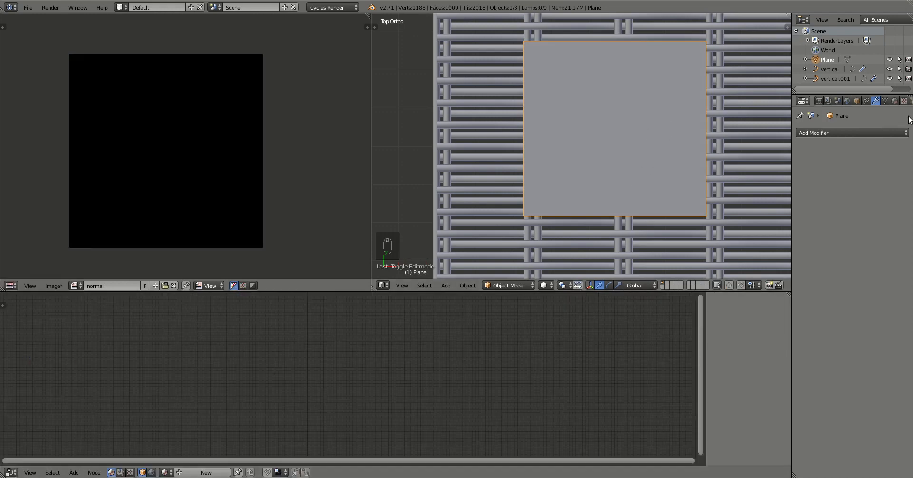
pyautogui.click(894, 101)
pyautogui.click(841, 164)
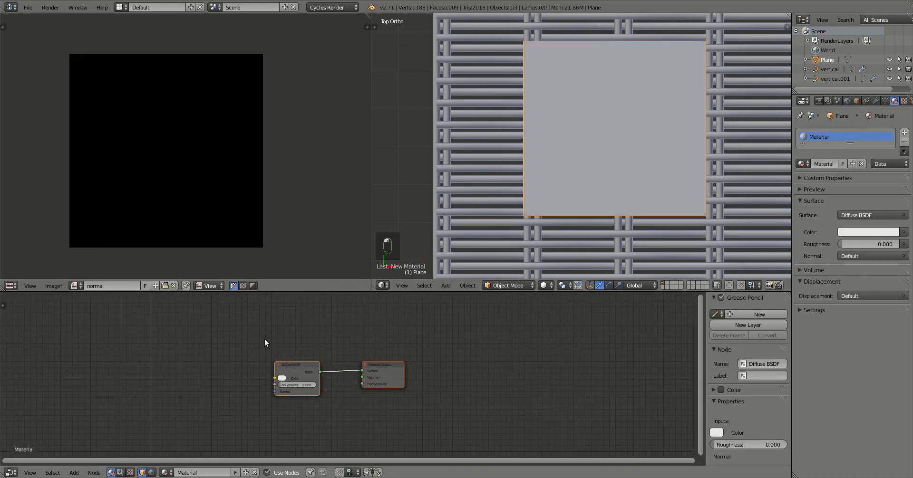
# Add an unconnected Image Texture node that uses the 'normal' image.
pyautogui.moveTo(264, 343); pyautogui.dragTo(403, 336, button='middle')
pyautogui.hotkey('shift', 'a')
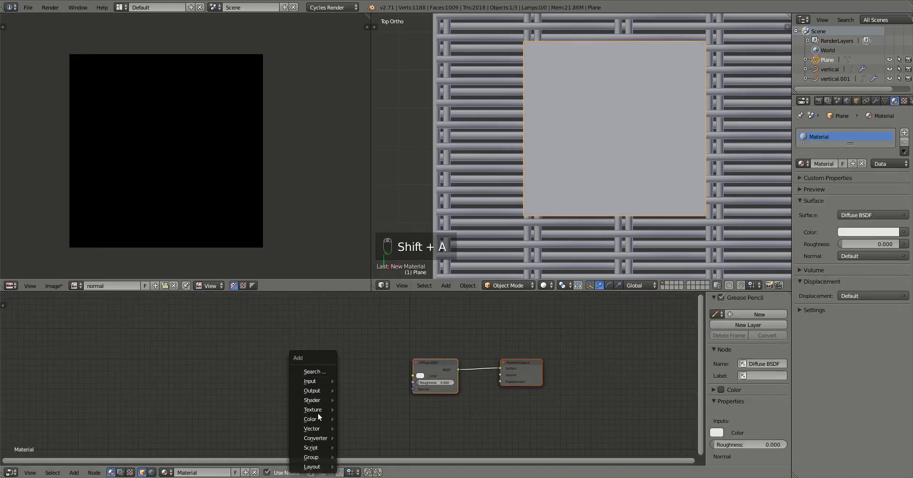
pyautogui.moveTo(315, 409)
pyautogui.click(375, 306)
pyautogui.click(358, 370)
pyautogui.scroll(1, 359, 369)
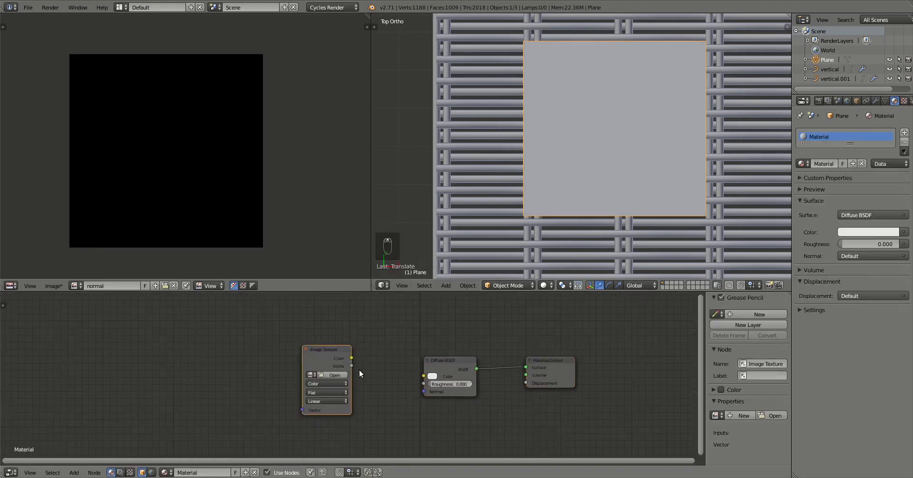
pyautogui.click(305, 375)
pyautogui.click(319, 389)
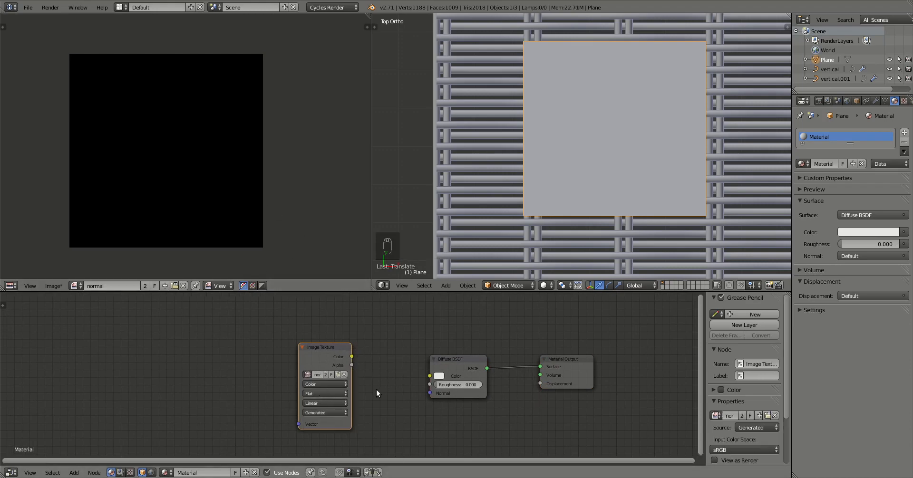
pyautogui.scroll(1, 377, 394)
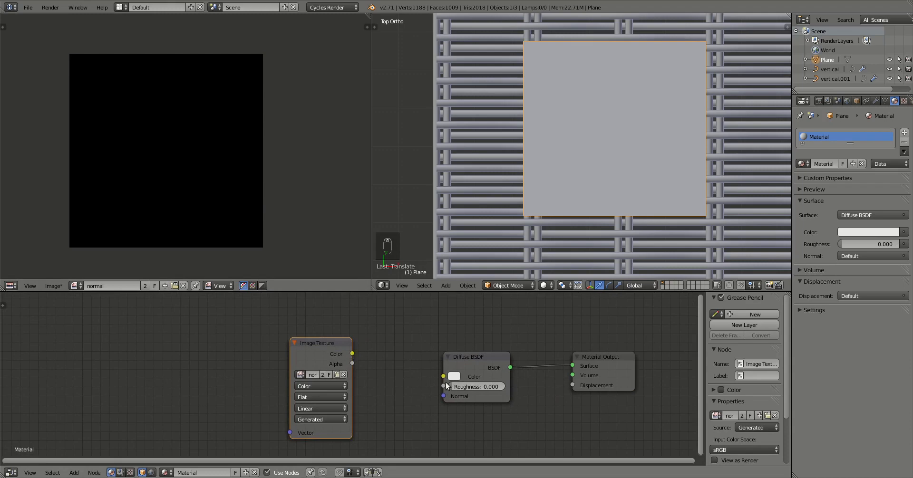
pyautogui.moveTo(336, 341); pyautogui.dragTo(331, 337)
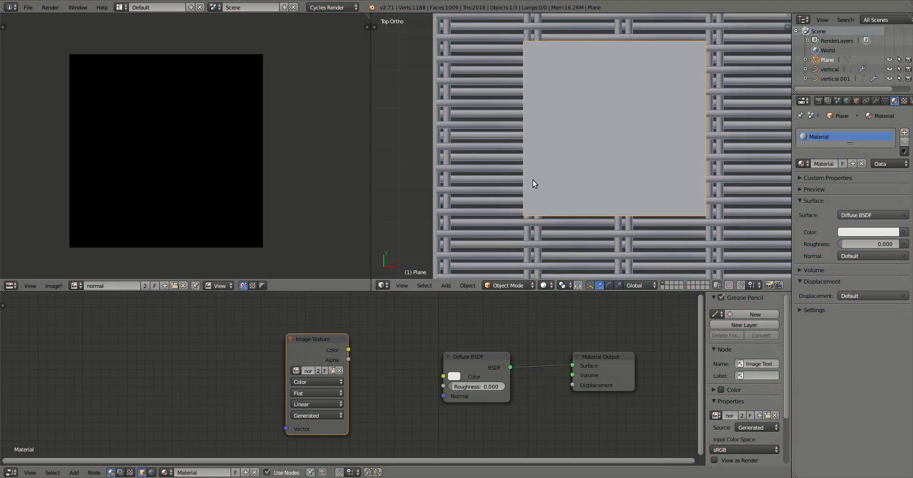
pyautogui.moveTo(508, 189); pyautogui.dragTo(537, 180, button='middle')
# Select vertical.001 and vertical and convert both curves to meshes.
pyautogui.rightClick(529, 179)
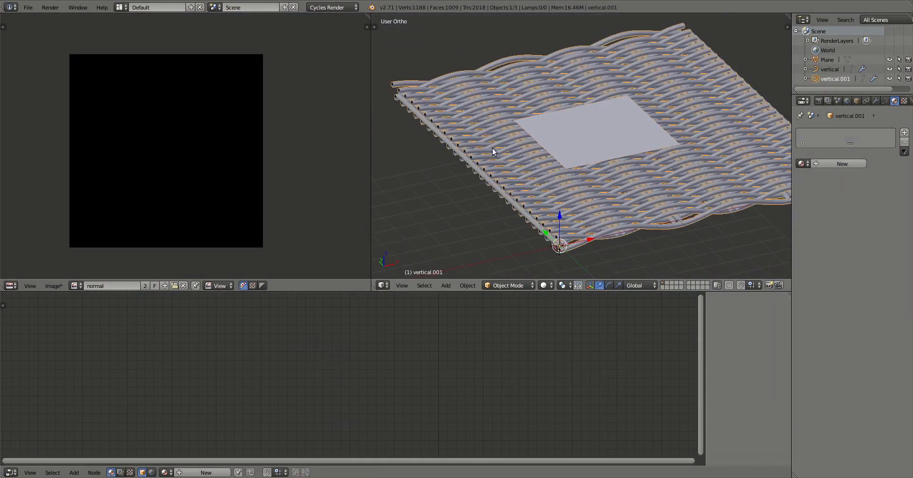
pyautogui.keyDown('shift'); pyautogui.rightClick(400, 99); pyautogui.keyUp('shift')
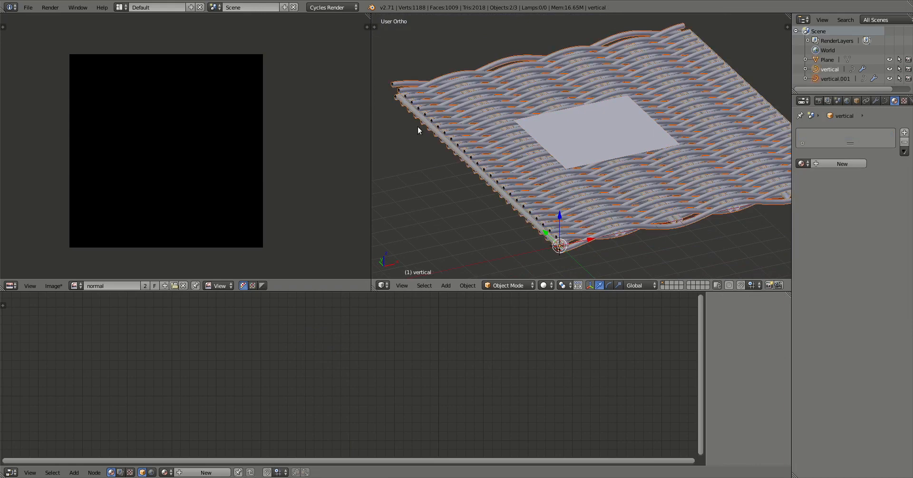
pyautogui.click(467, 285)
pyautogui.moveTo(513, 15)
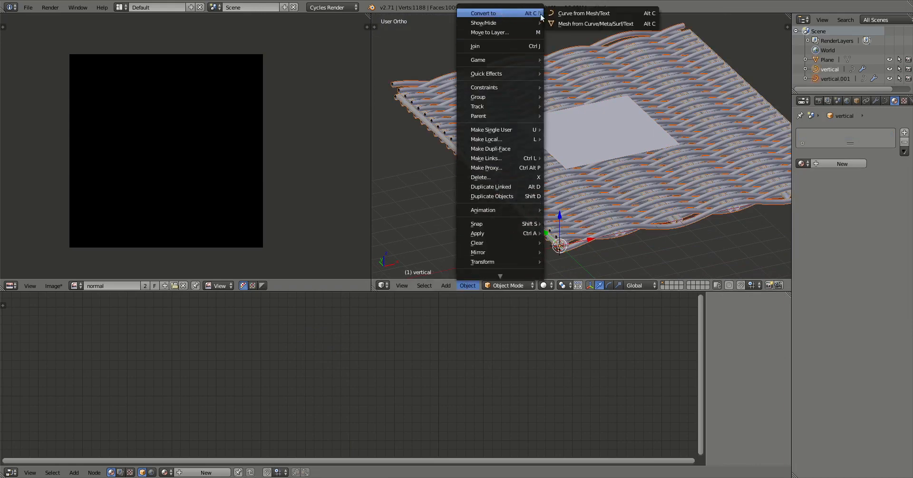
pyautogui.click(565, 24)
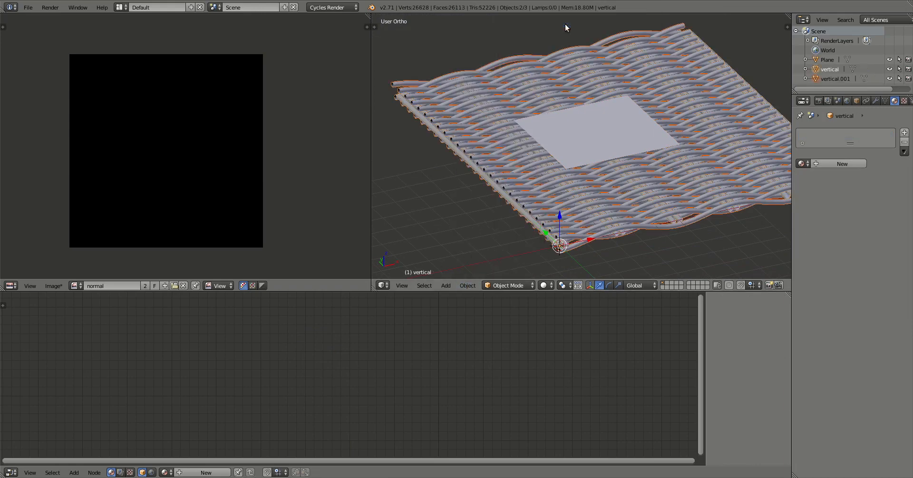
# Join the two weave meshes into vertical, then add the Plane as the active selection.
pyautogui.click(874, 101)
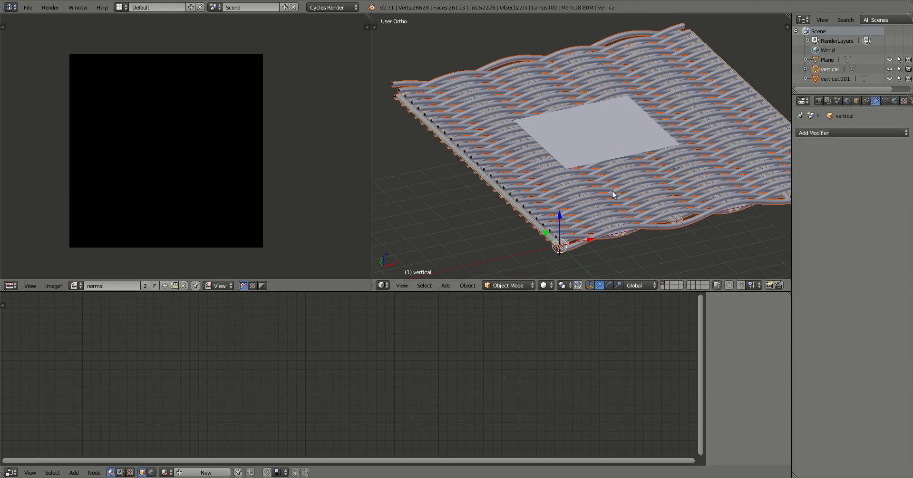
pyautogui.hotkey('ctrl', 'j')
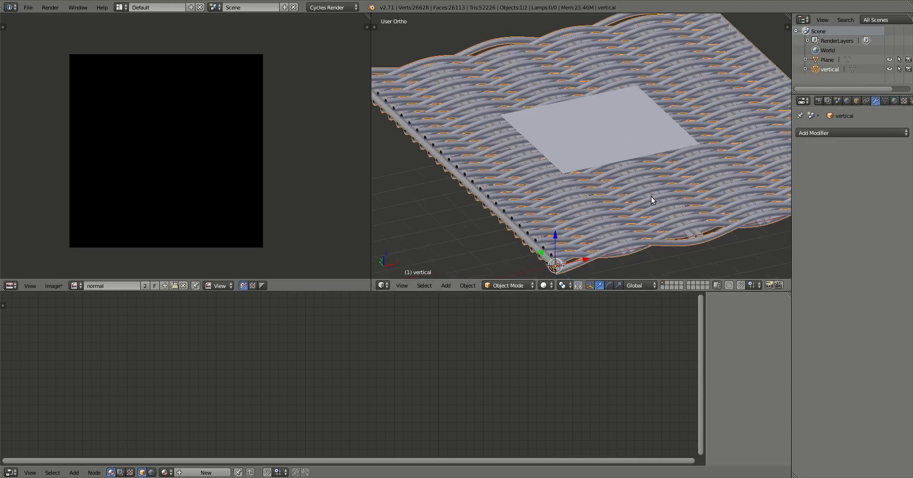
pyautogui.scroll(2, 655, 191)
pyautogui.moveTo(652, 187); pyautogui.dragTo(606, 206, button='middle')
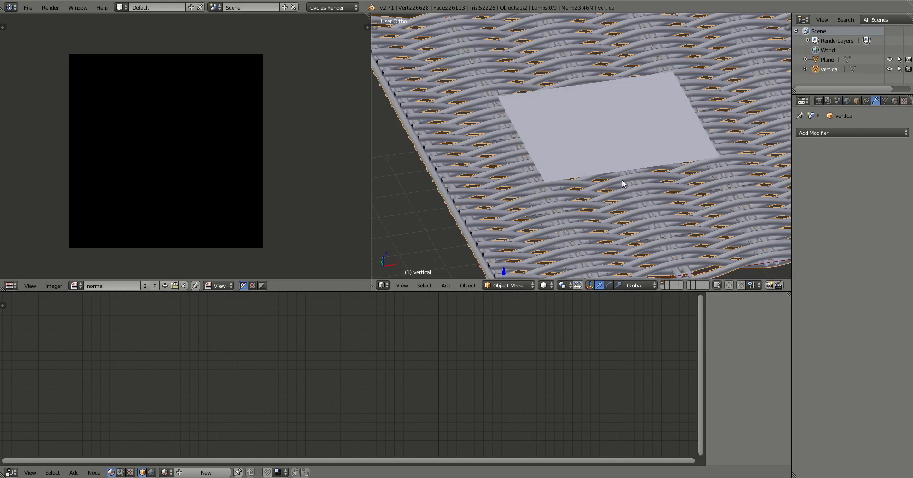
pyautogui.scroll(-1, 621, 181)
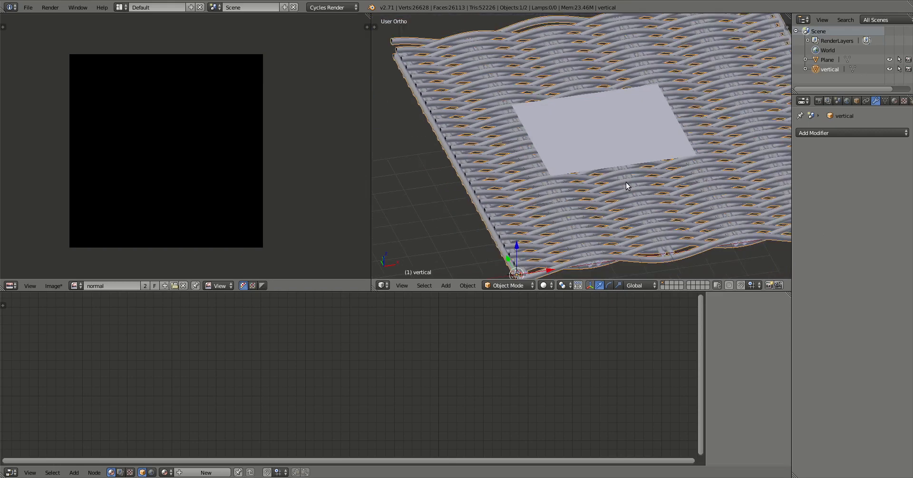
pyautogui.keyDown('shift'); pyautogui.rightClick(573, 149); pyautogui.keyUp('shift')
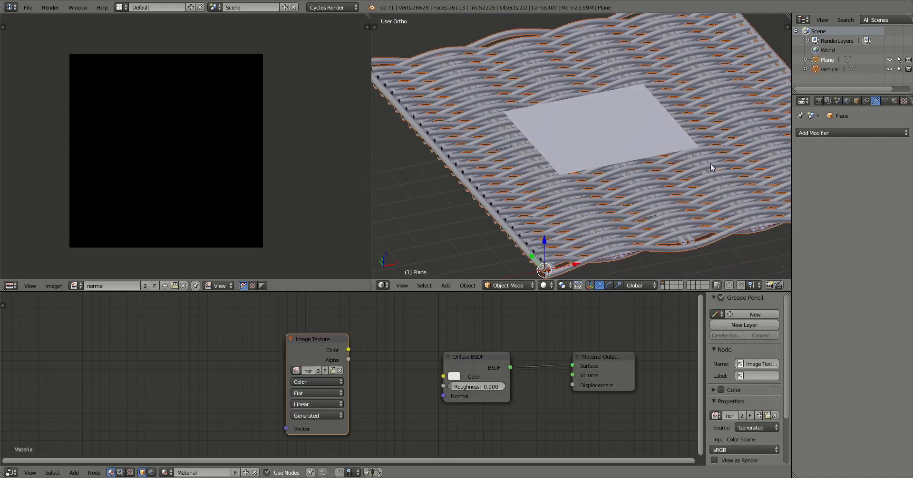
# Set Bake Type to Normal, enable Selected to Active, and bake onto the plane.
pyautogui.moveTo(671, 178); pyautogui.dragTo(581, 138, button='middle')
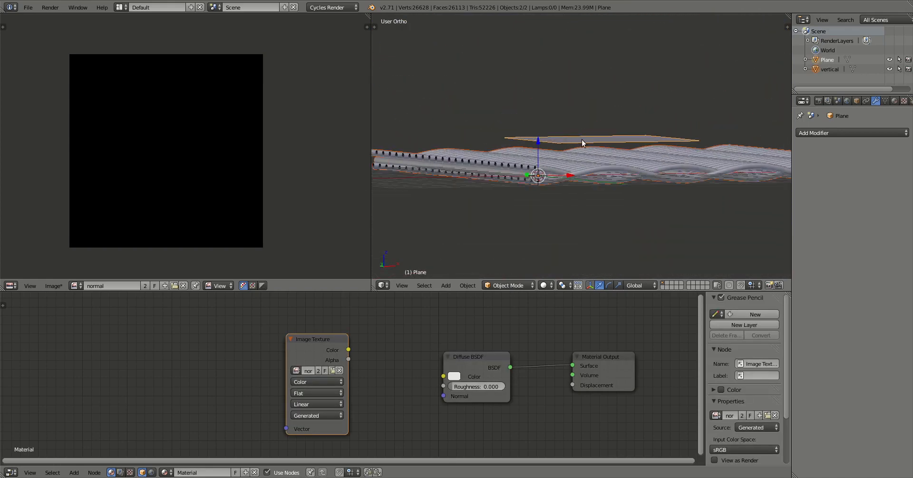
pyautogui.click(818, 100)
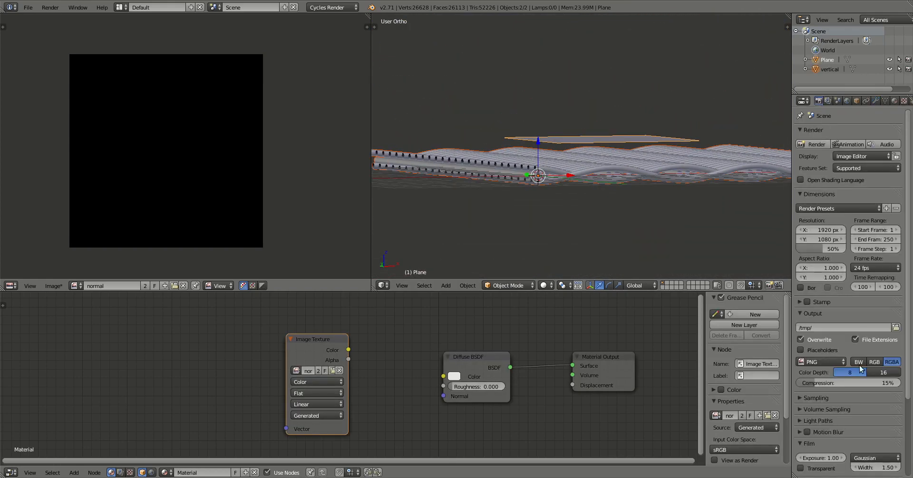
pyautogui.scroll(-5, 860, 409)
pyautogui.click(847, 433)
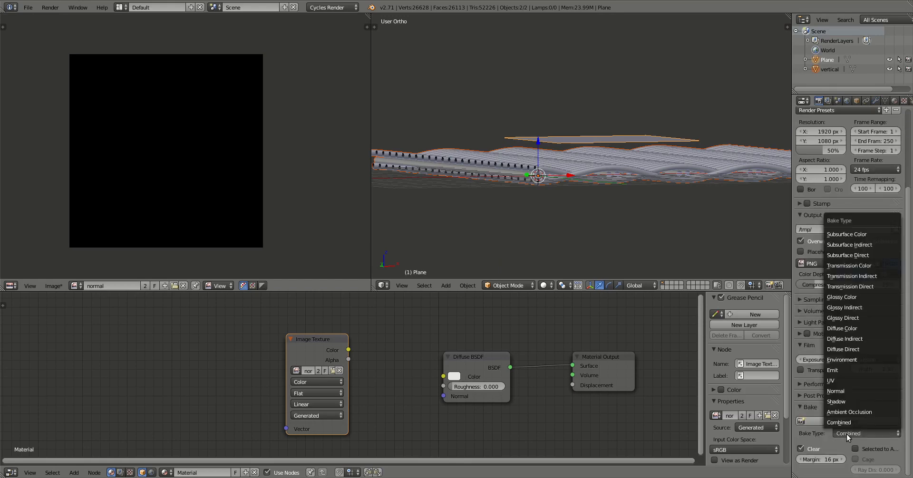
pyautogui.click(847, 392)
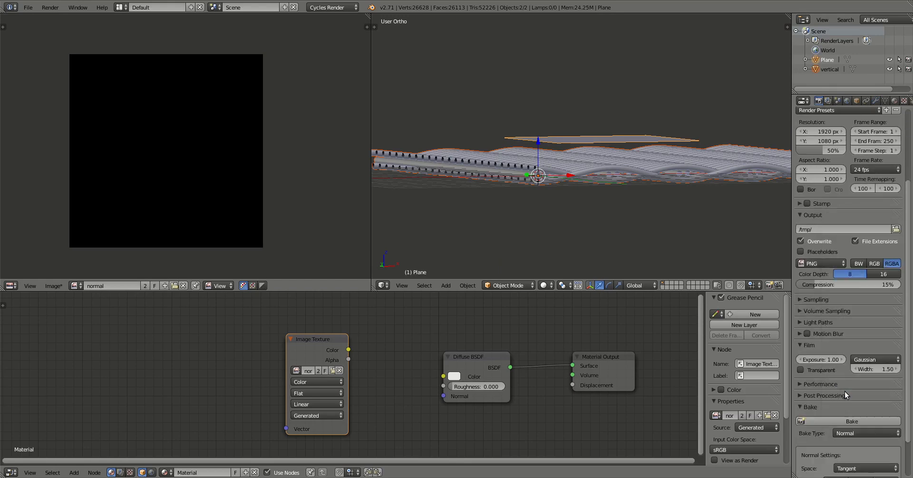
pyautogui.scroll(-3, 813, 432)
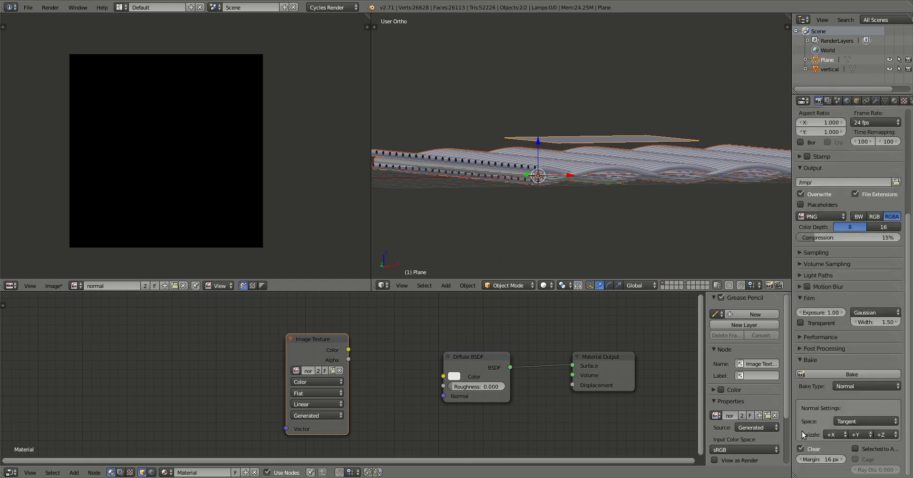
pyautogui.click(855, 450)
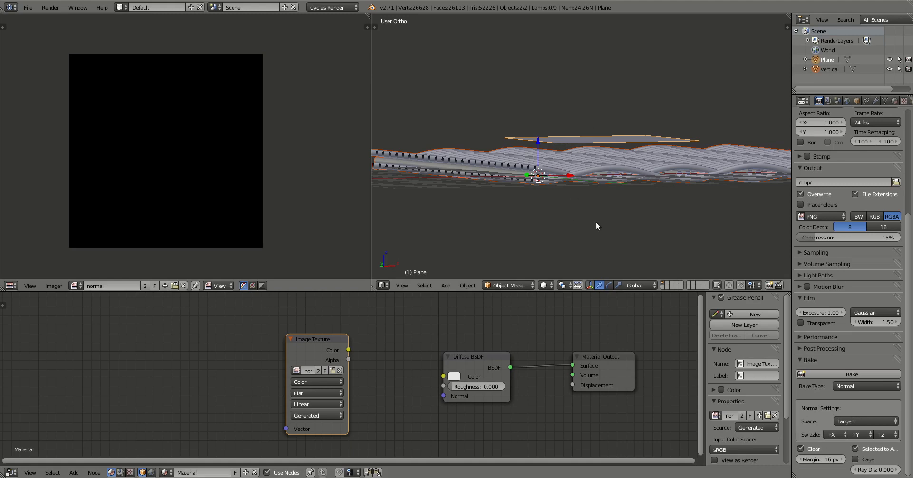
pyautogui.click(815, 377)
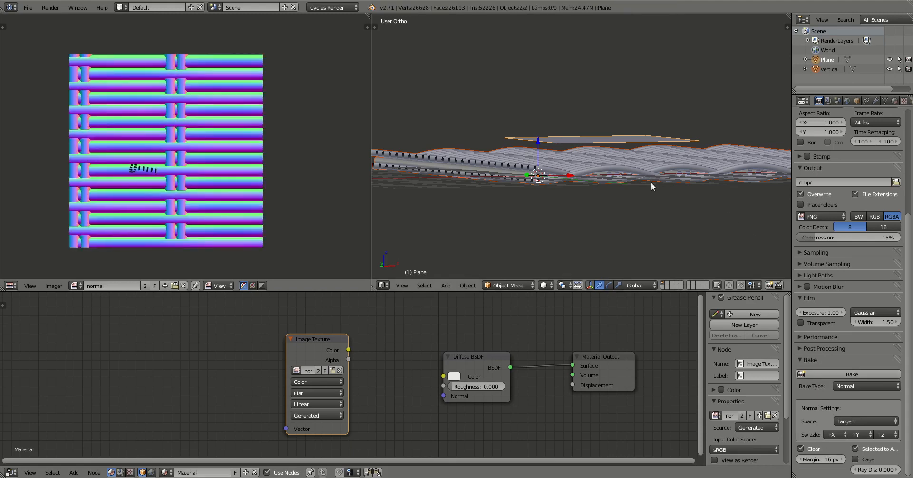
pyautogui.scroll(3, 255, 124)
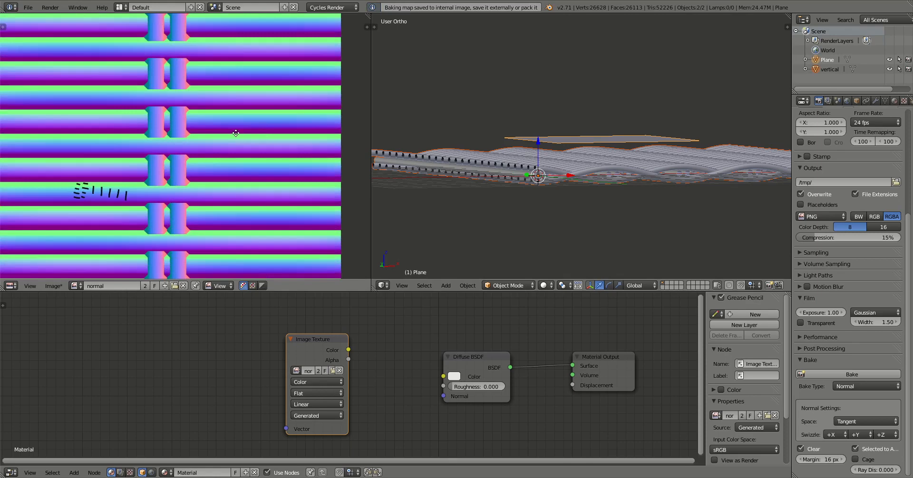
pyautogui.moveTo(236, 134); pyautogui.dragTo(300, 118, button='middle')
pyautogui.moveTo(184, 132); pyautogui.dragTo(210, 95, button='middle')
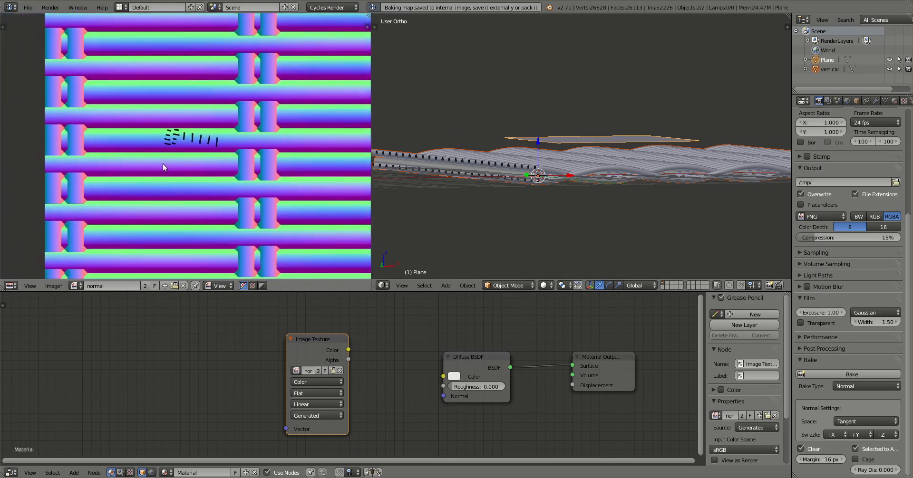
pyautogui.scroll(2, 163, 163)
pyautogui.moveTo(90, 155); pyautogui.dragTo(177, 143, button='middle')
pyautogui.scroll(-4, 159, 142)
pyautogui.moveTo(504, 187); pyautogui.dragTo(496, 221, button='middle')
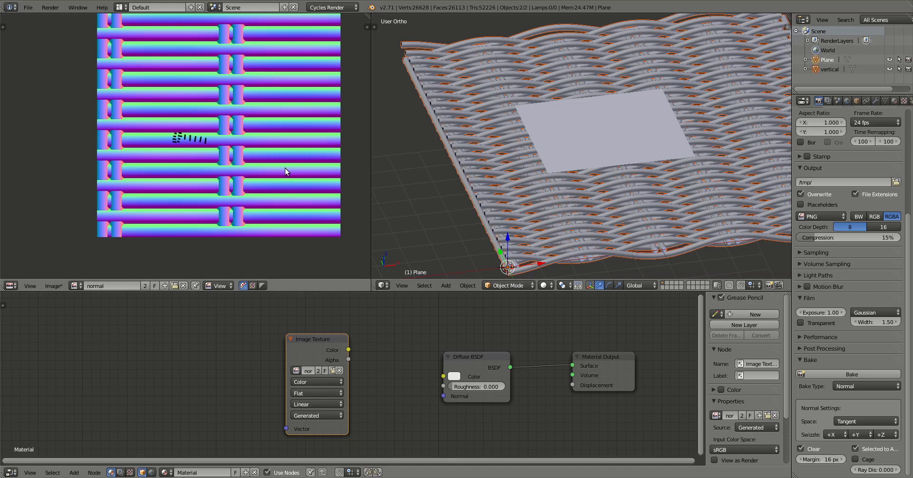
pyautogui.scroll(6, 284, 170)
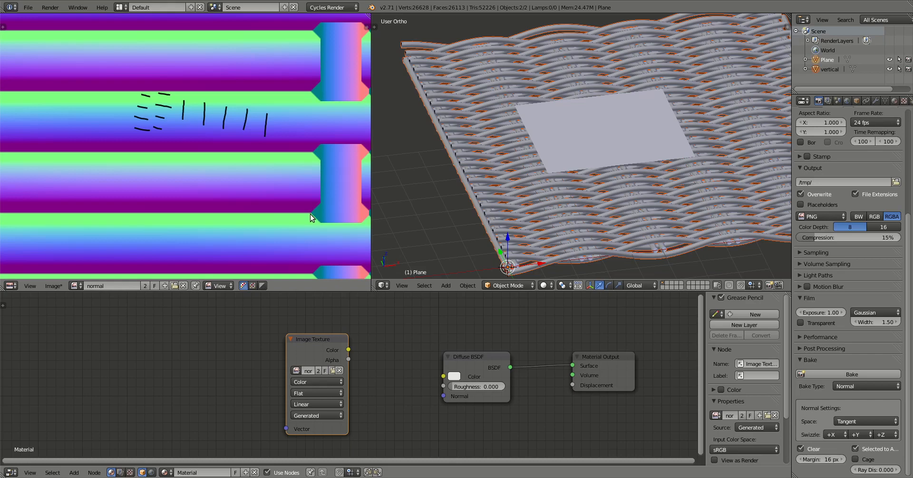
pyautogui.scroll(-5, 298, 190)
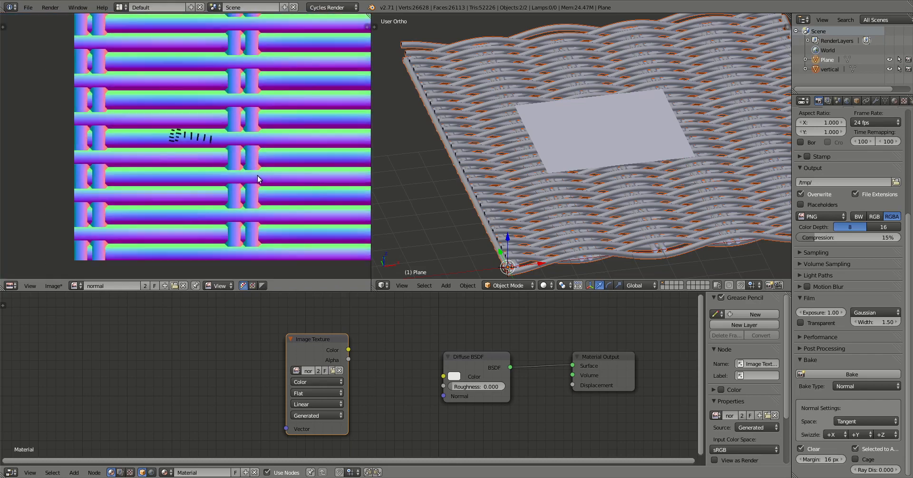
pyautogui.moveTo(257, 176); pyautogui.dragTo(274, 141, button='middle')
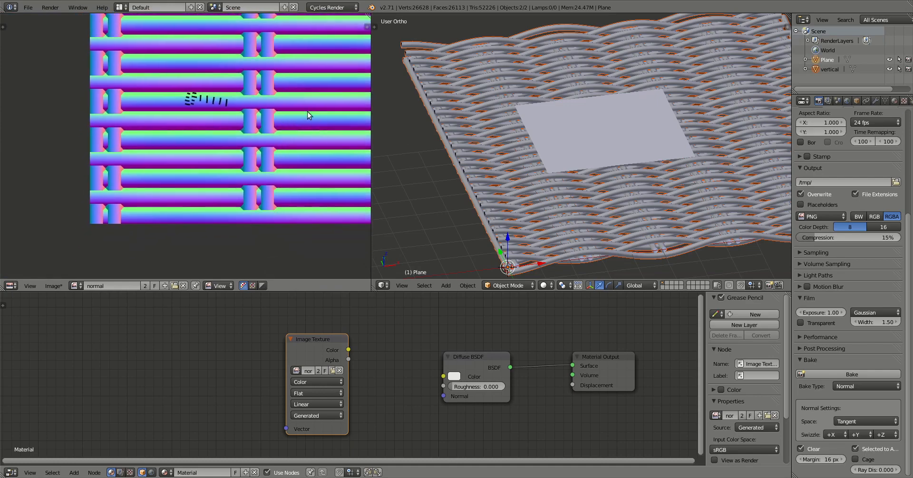
pyautogui.scroll(2, 301, 161)
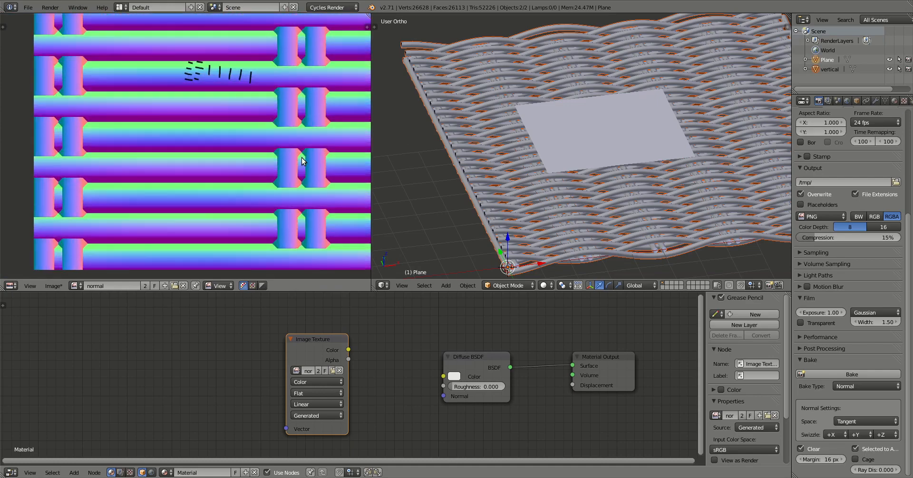
pyautogui.scroll(1, 291, 179)
pyautogui.moveTo(293, 186); pyautogui.dragTo(309, 137, button='middle')
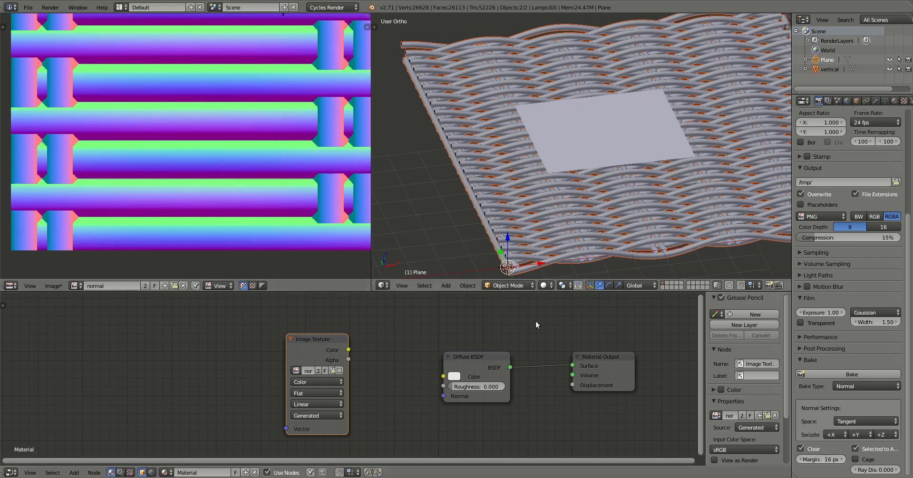
# Set the bake margin to 0 px and rebake the normal map.
pyautogui.click(820, 459)
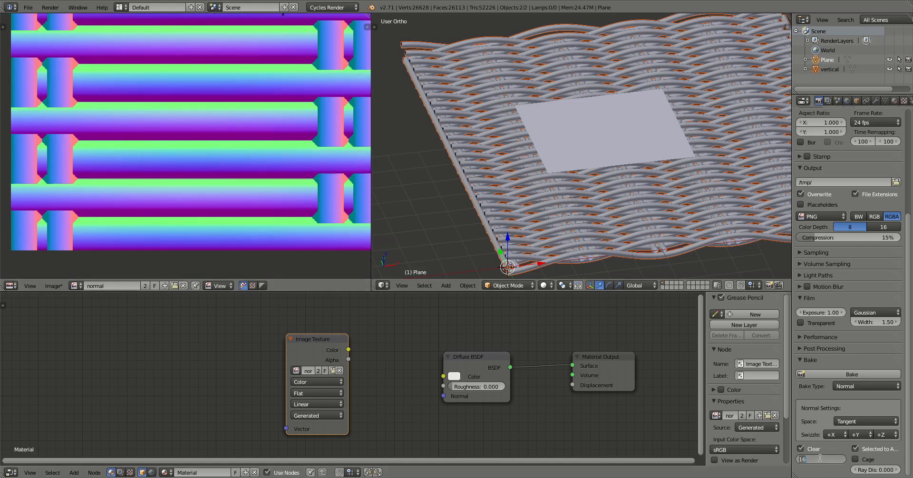
pyautogui.write('0')
pyautogui.press('Return')
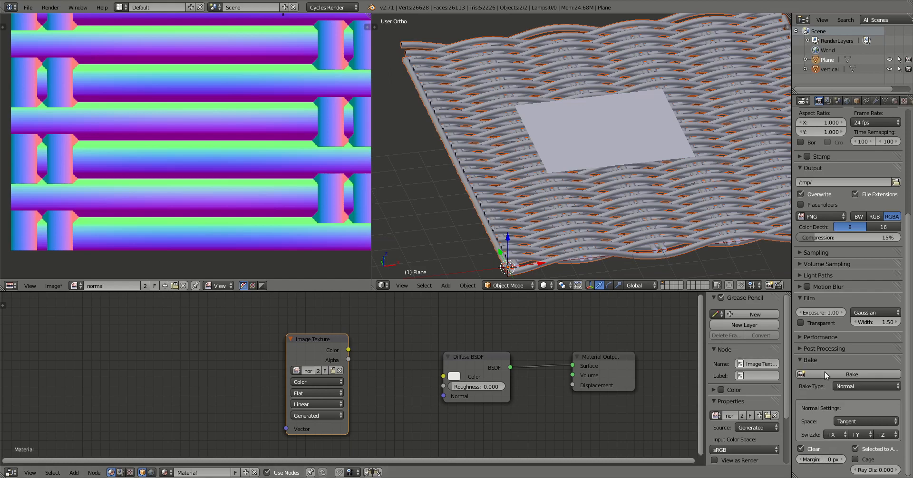
pyautogui.click(843, 374)
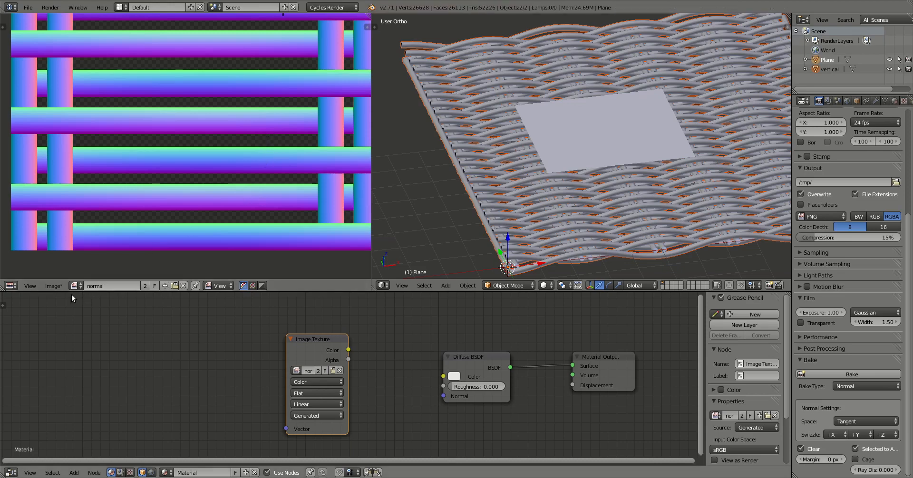
# Open Save As Image for the baked map and pick normal.png in the Videos folder.
pyautogui.click(54, 286)
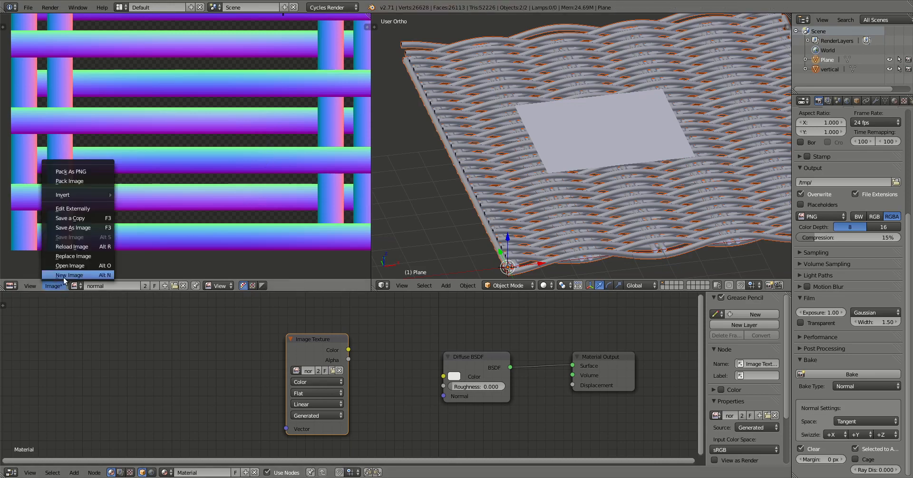
pyautogui.click(70, 227)
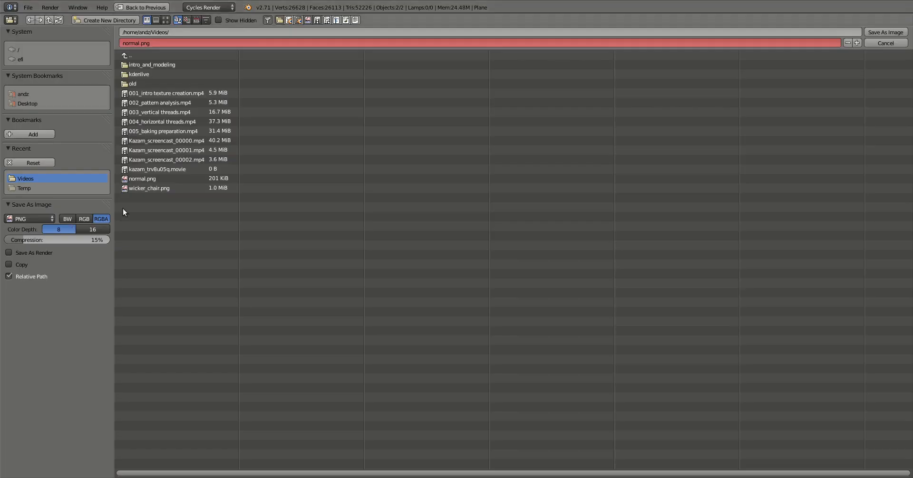
pyautogui.click(126, 181)
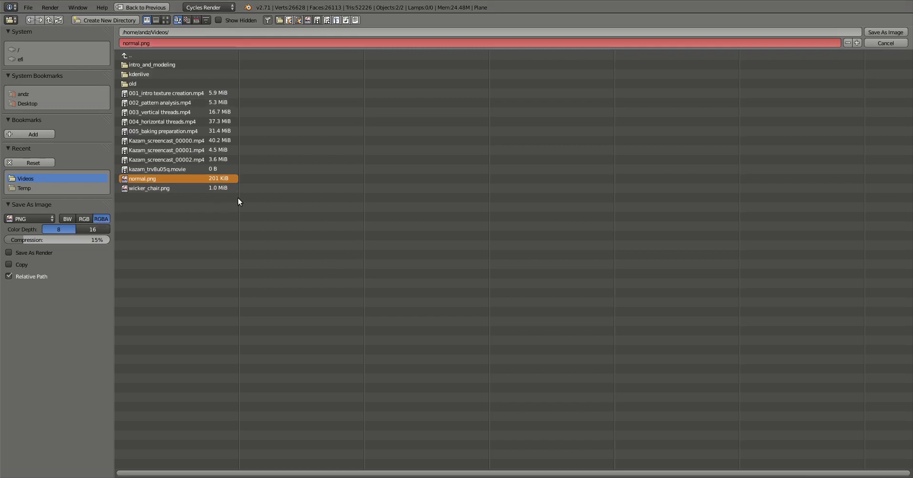
# Save the baked map as normal.png and switch the bake type to Ambient Occlusion.
pyautogui.click(892, 32)
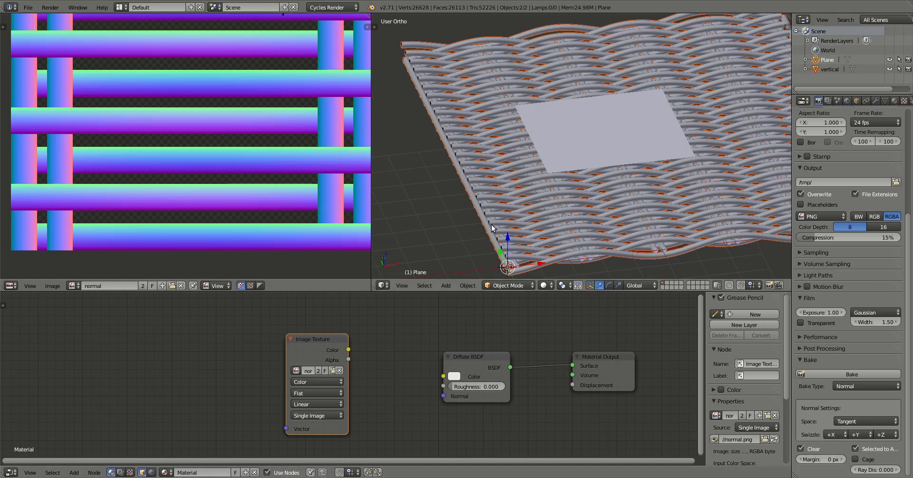
pyautogui.scroll(-1, 492, 225)
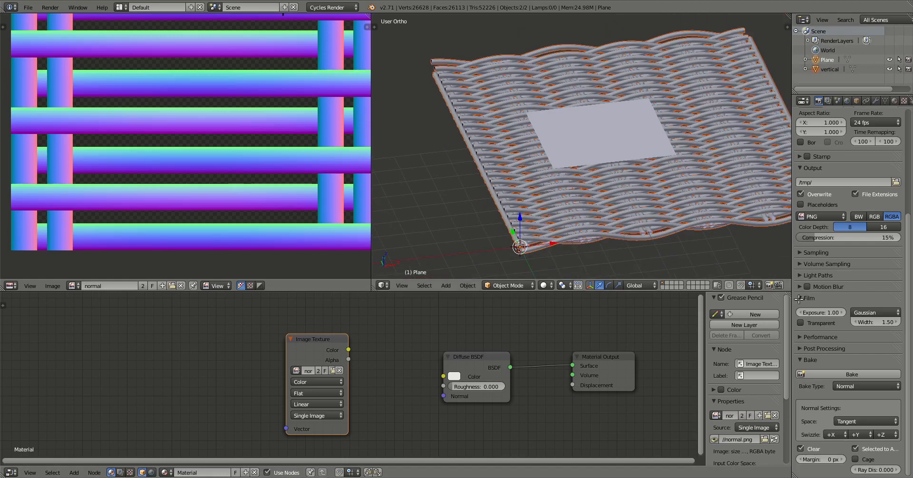
pyautogui.click(853, 385)
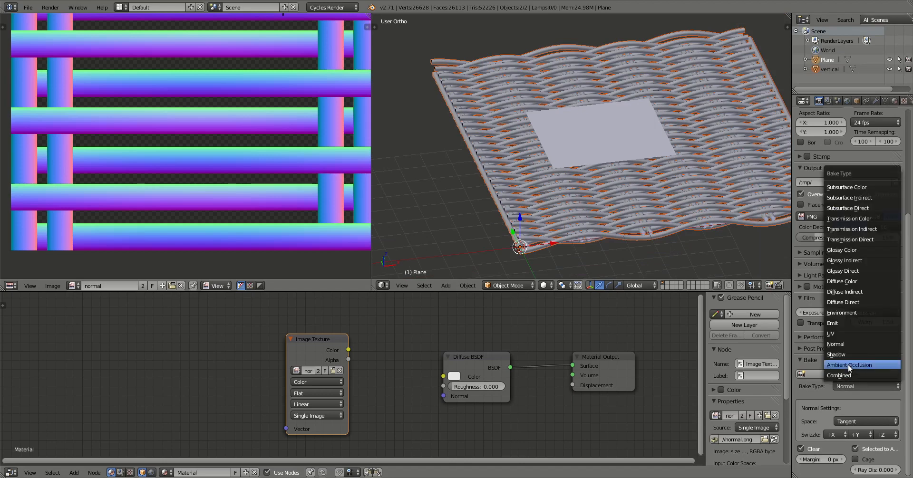
pyautogui.click(848, 364)
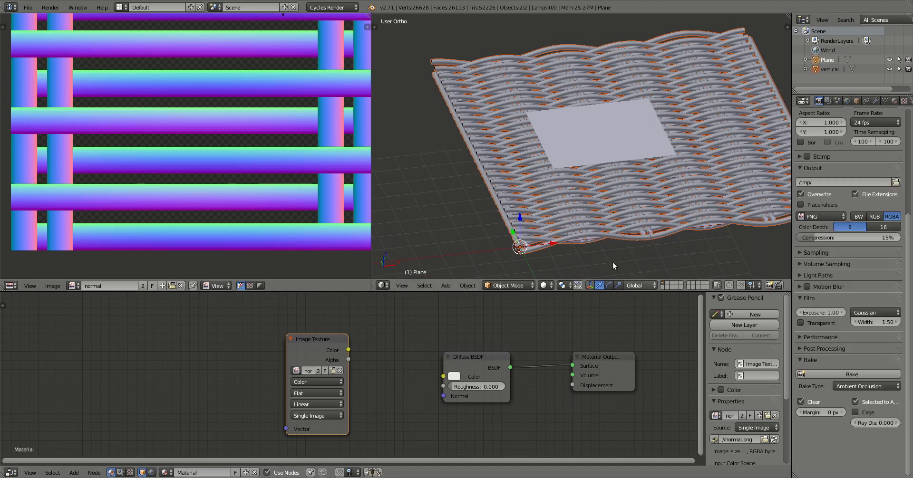
pyautogui.scroll(-1, 245, 152)
pyautogui.moveTo(276, 139); pyautogui.dragTo(255, 146, button='middle')
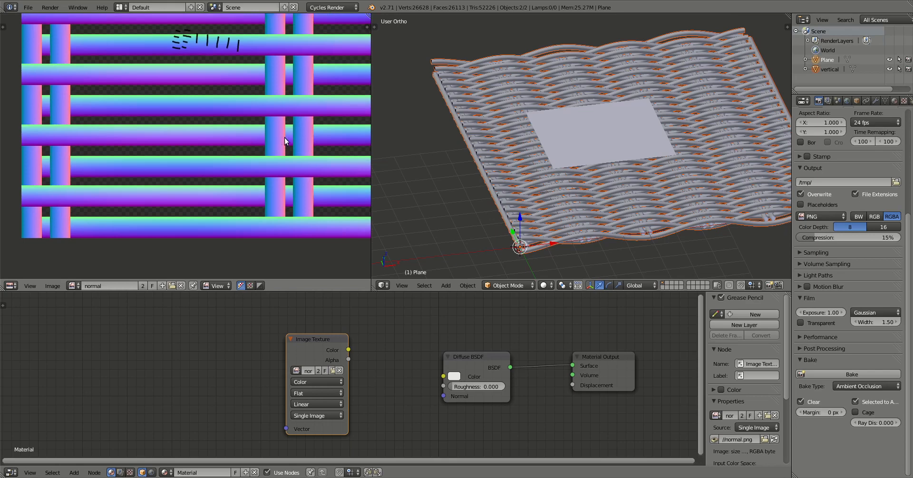
pyautogui.scroll(1, 287, 137)
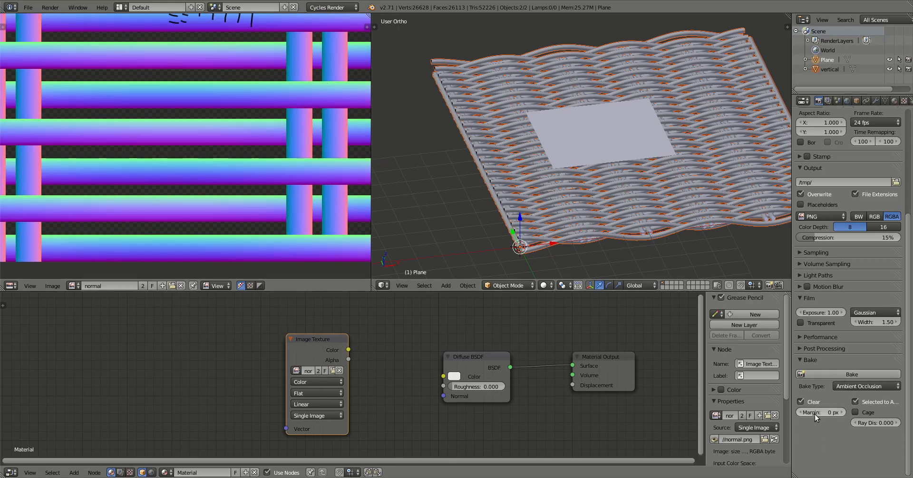
# Bake the ambient occlusion map and pan across the result.
pyautogui.click(850, 374)
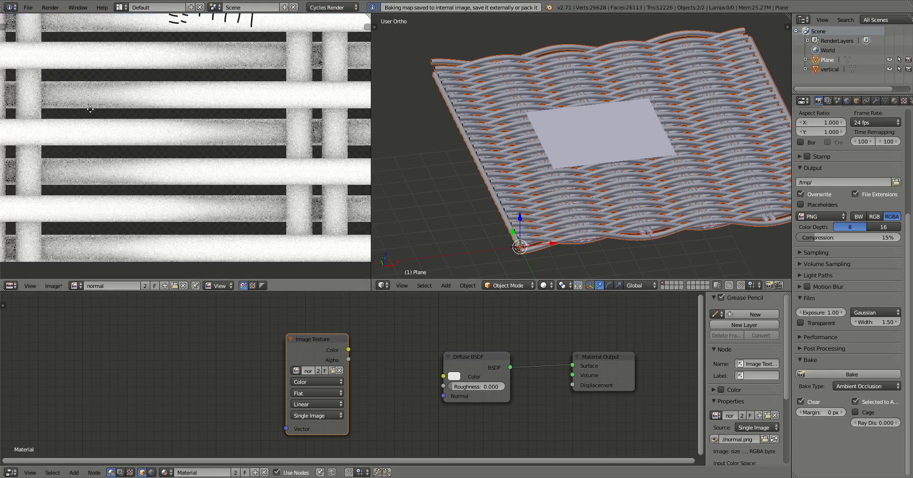
pyautogui.moveTo(88, 107); pyautogui.dragTo(148, 112, button='middle')
pyautogui.moveTo(176, 153); pyautogui.dragTo(159, 149, button='middle')
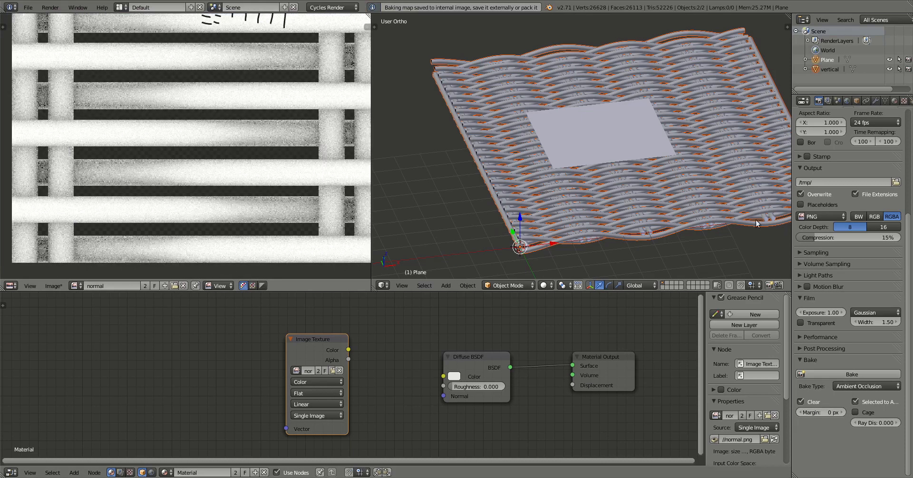
# Expand the Sampling panel, zoom in on the AO noise, and orbit around the weave.
pyautogui.click(800, 253)
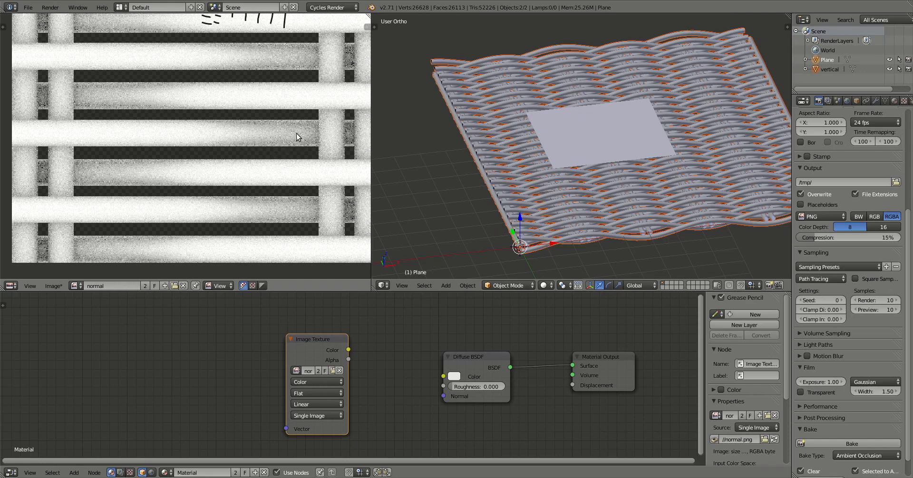
pyautogui.moveTo(296, 133); pyautogui.dragTo(214, 151, button='middle')
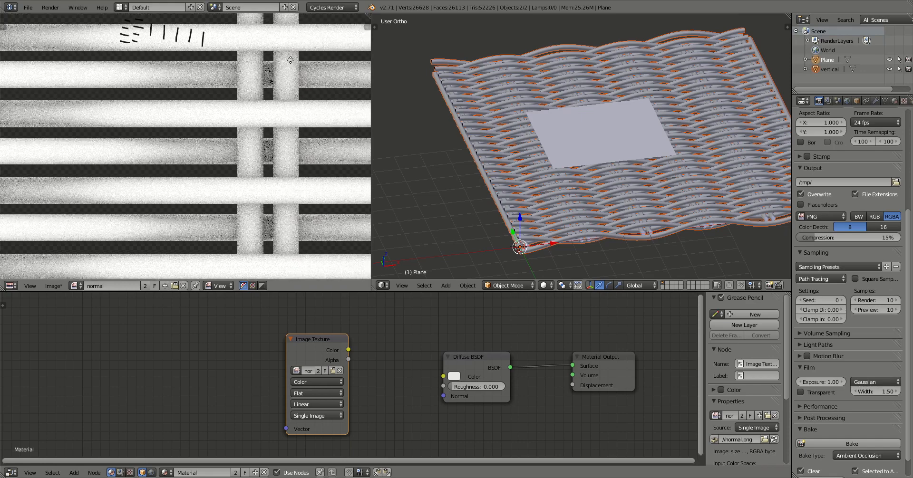
pyautogui.scroll(1, 291, 60)
pyautogui.moveTo(291, 60); pyautogui.dragTo(236, 137, button='middle')
pyautogui.scroll(1, 251, 114)
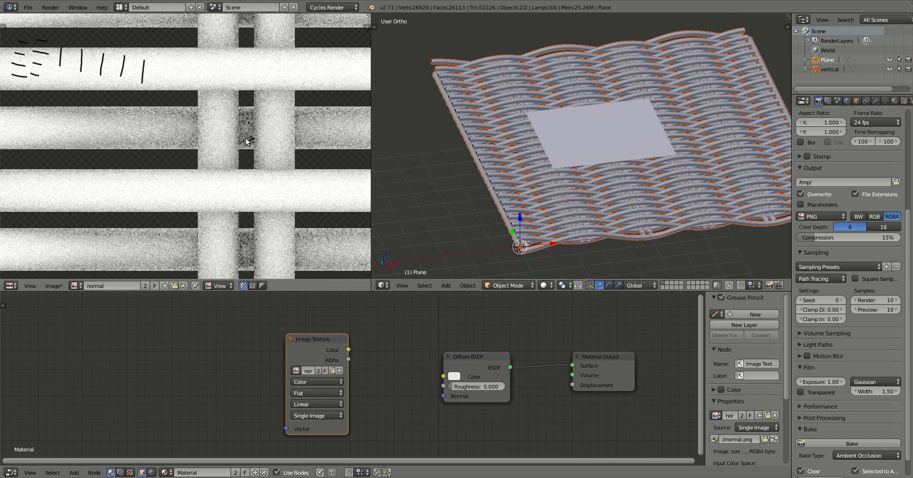
pyautogui.scroll(-4, 228, 147)
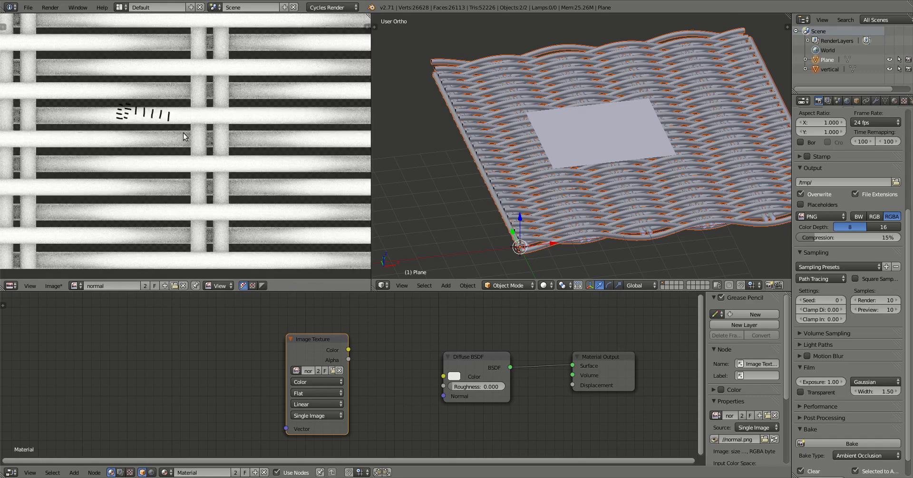
pyautogui.moveTo(38, 85); pyautogui.dragTo(122, 91, button='middle')
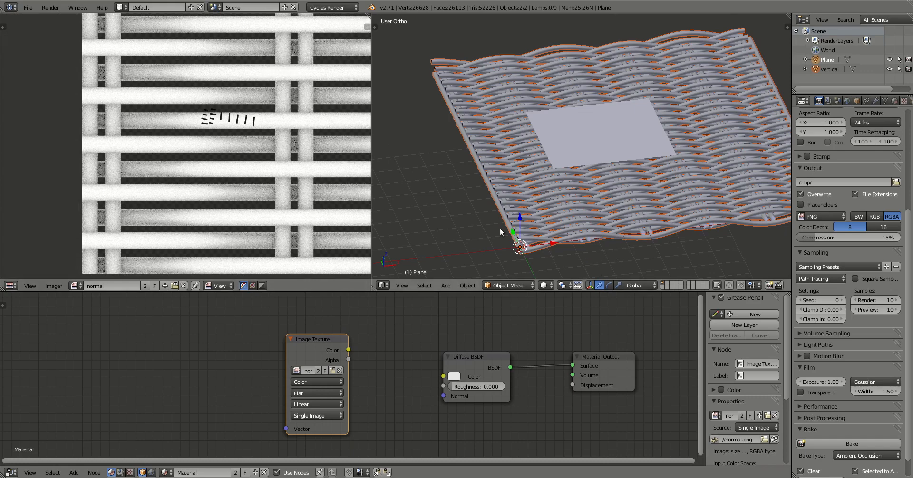
pyautogui.moveTo(529, 240)
pyautogui.mouseDown(button='middle')
pyautogui.moveTo(532, 260)
pyautogui.moveTo(531, 240)
pyautogui.mouseUp(button='middle')
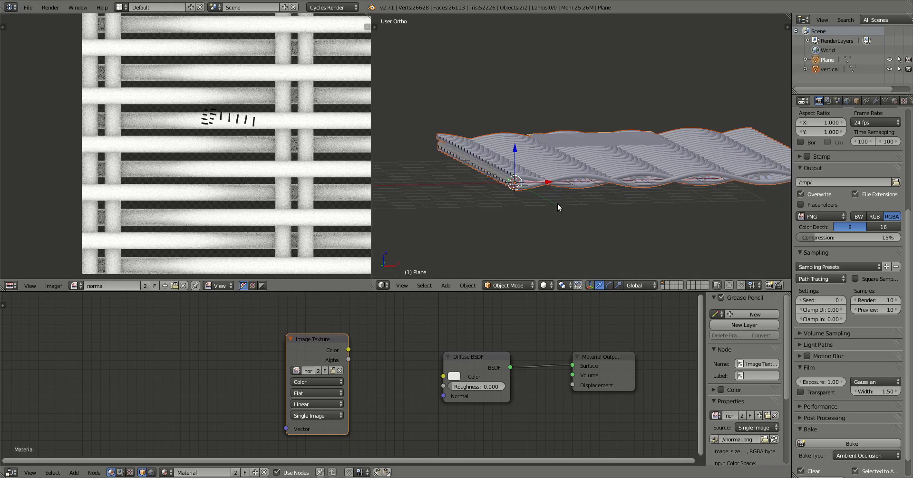
pyautogui.moveTo(493, 202); pyautogui.dragTo(504, 219, button='middle')
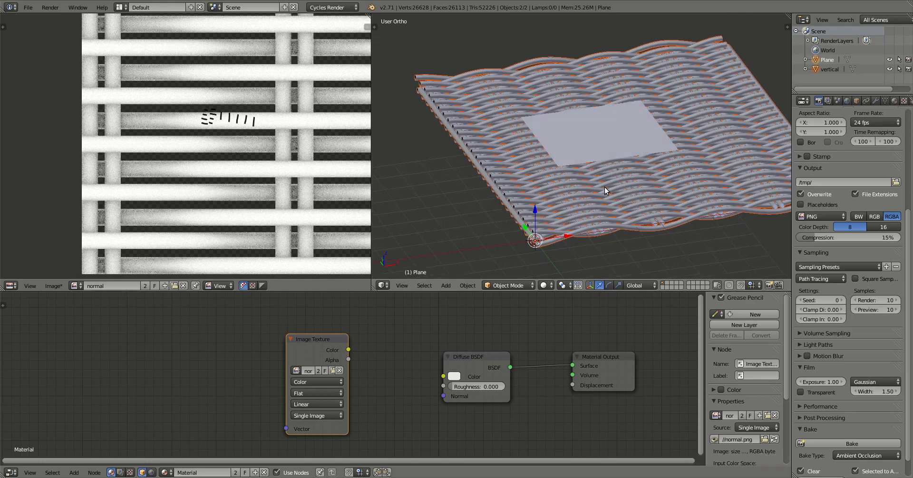
# Add a new plane and scale it up well beyond the weave.
pyautogui.hotkey('shift', 'a')
pyautogui.moveTo(603, 188)
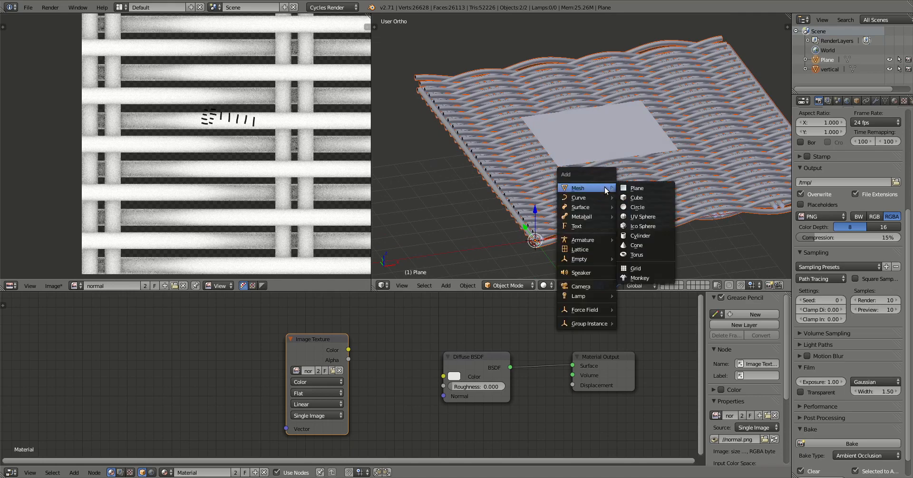
pyautogui.click(632, 189)
pyautogui.press('s')
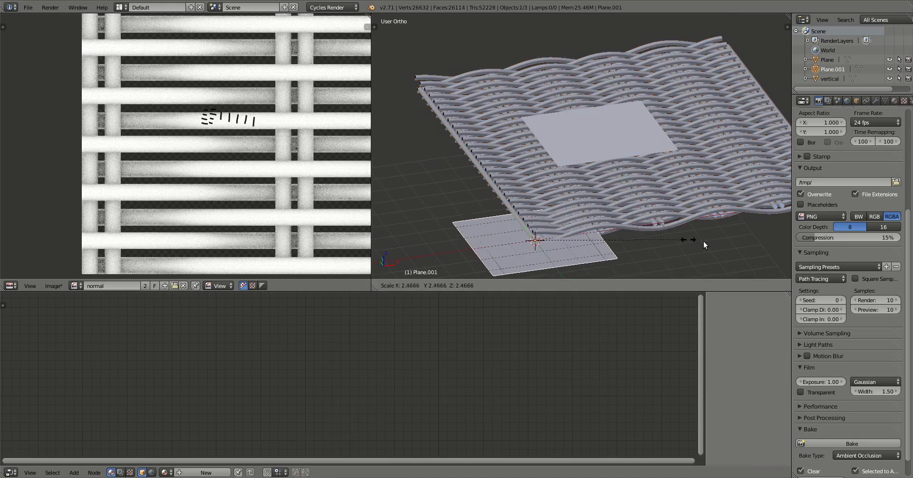
pyautogui.click(618, 241)
pyautogui.press('s')
pyautogui.click(703, 253)
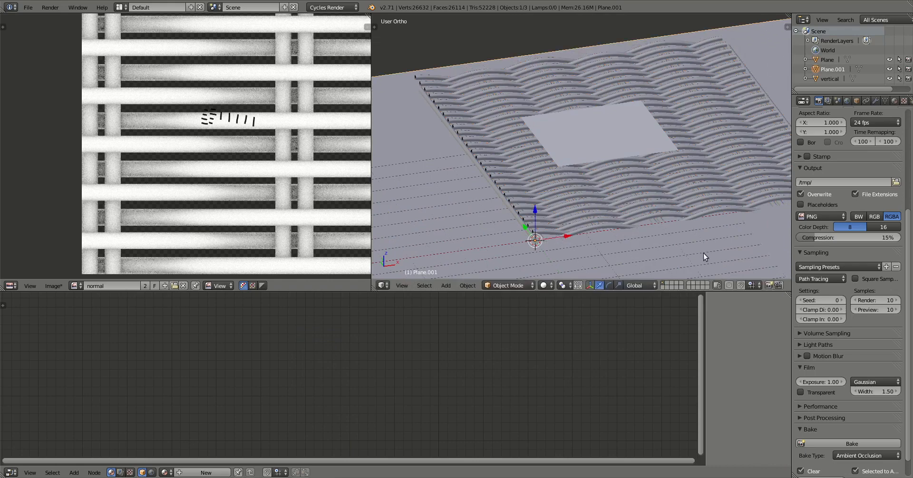
pyautogui.scroll(2, 491, 252)
pyautogui.keyDown('shift'); pyautogui.moveTo(492, 252); pyautogui.dragTo(520, 200, button='middle'); pyautogui.keyUp('shift')
# Lower the new plane along Z beneath the weave and add the vertical weave to the selection.
pyautogui.press('g')
pyautogui.press('z')
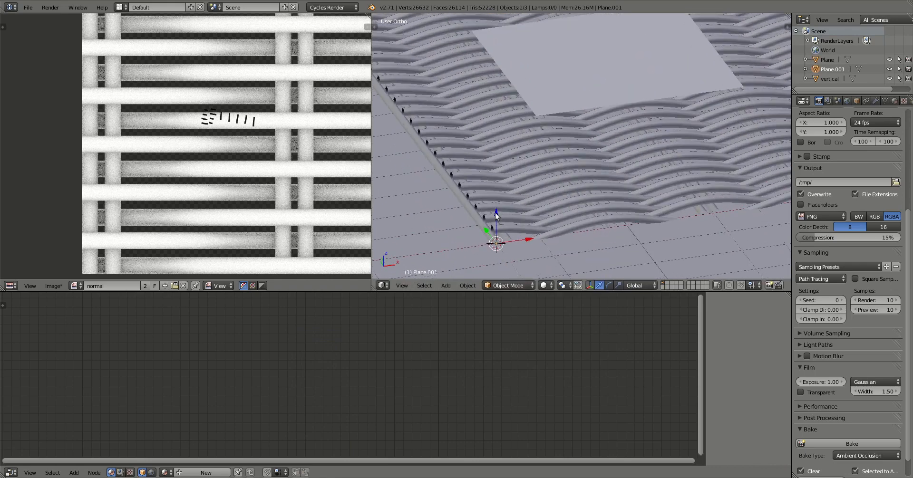
pyautogui.click(498, 225)
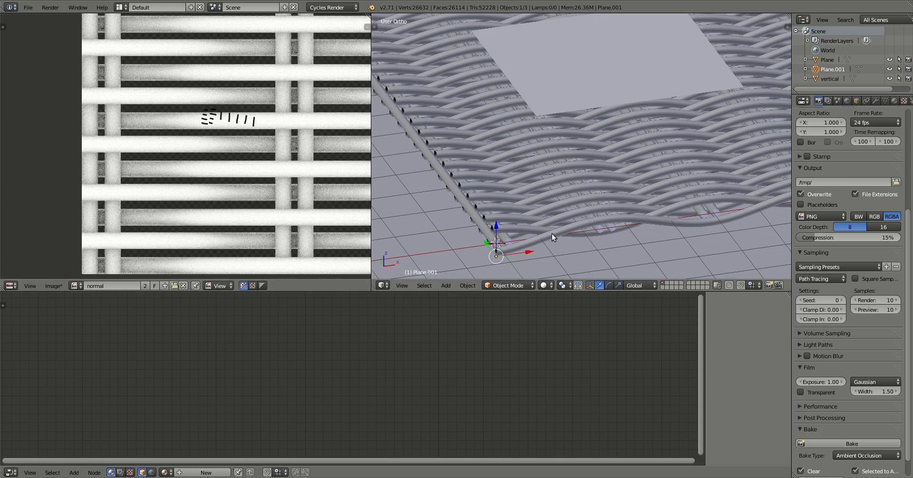
pyautogui.scroll(-4, 552, 233)
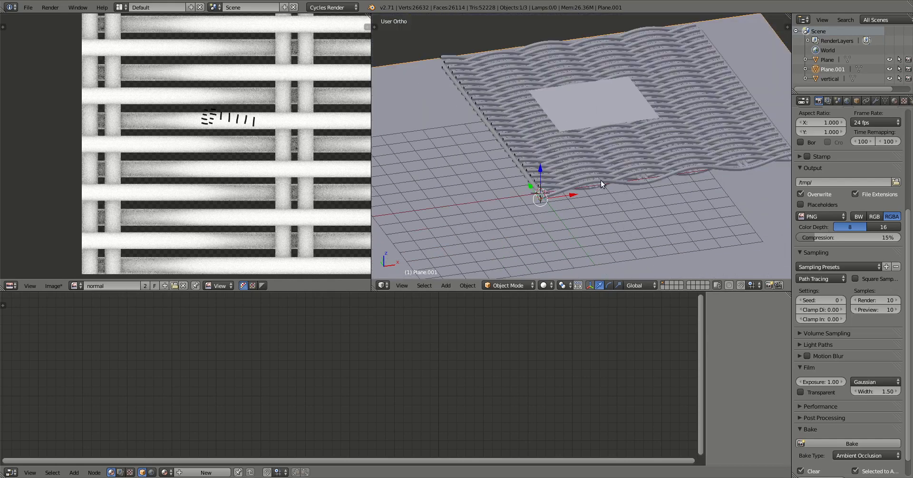
pyautogui.keyDown('shift'); pyautogui.rightClick(598, 182); pyautogui.keyUp('shift')
# With the Plane active, bake Ambient Occlusion from the weave and pan across the grainy result.
pyautogui.keyDown('shift'); pyautogui.rightClick(585, 110); pyautogui.keyUp('shift')
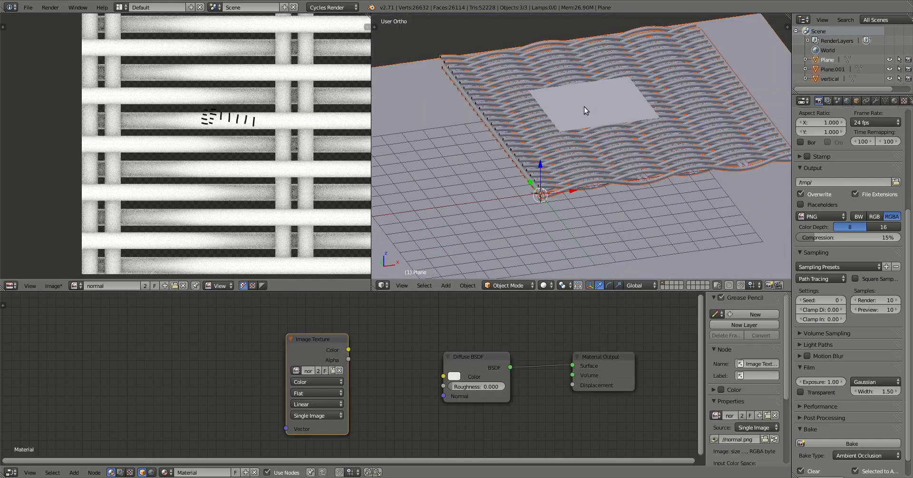
pyautogui.moveTo(634, 169); pyautogui.dragTo(594, 107, button='middle')
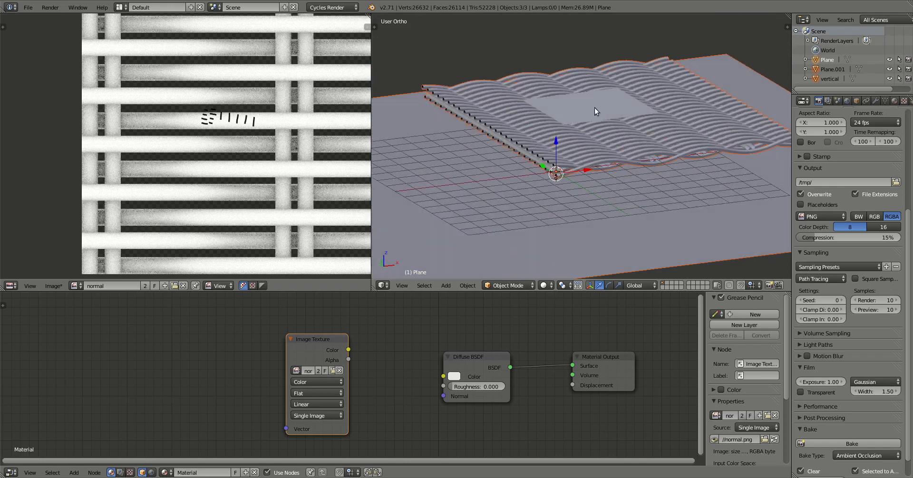
pyautogui.click(831, 443)
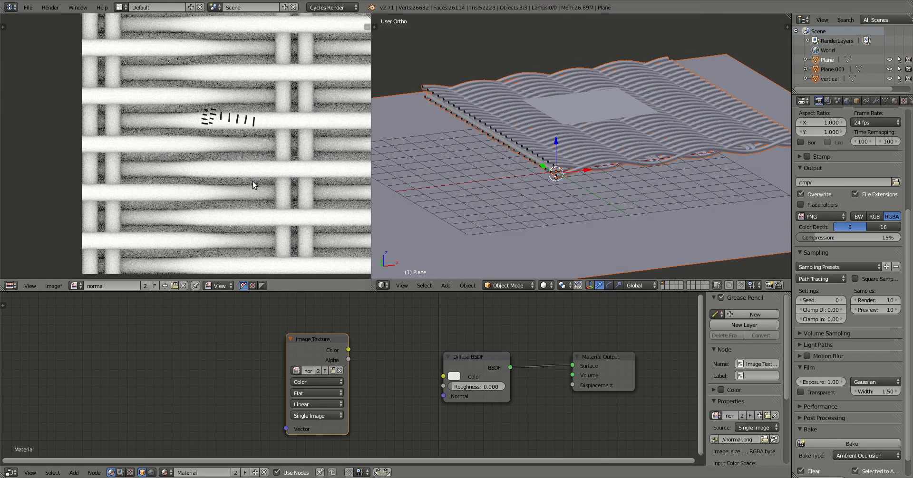
pyautogui.moveTo(252, 181); pyautogui.dragTo(211, 176, button='middle')
pyautogui.moveTo(276, 196); pyautogui.dragTo(256, 158, button='middle')
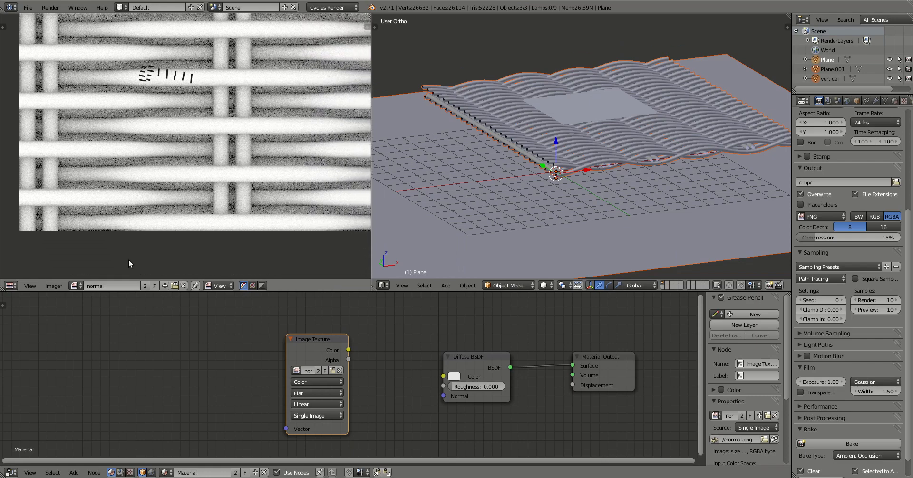
# Save the ambient occlusion bake as dirt.png, replacing 'normal' with 'dirt' in the file name.
pyautogui.click(55, 286)
pyautogui.click(73, 228)
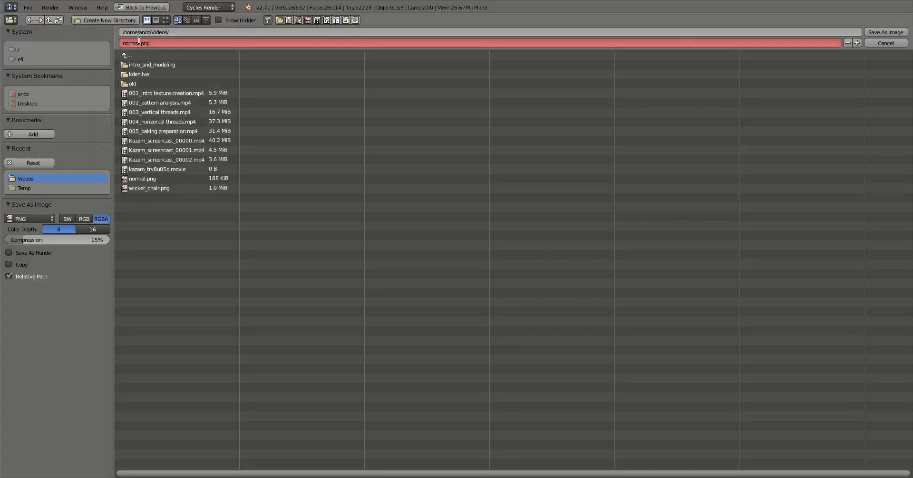
pyautogui.moveTo(140, 41); pyautogui.dragTo(109, 42)
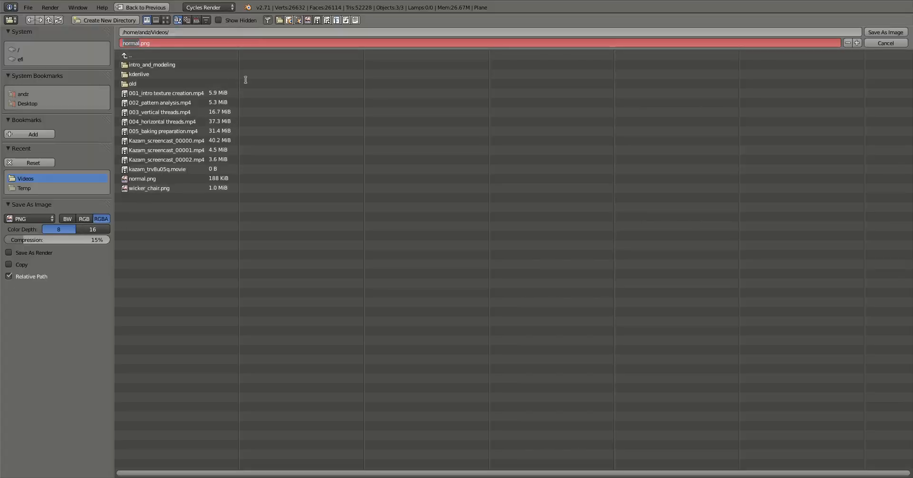
pyautogui.write('dirt')
pyautogui.press('Return')
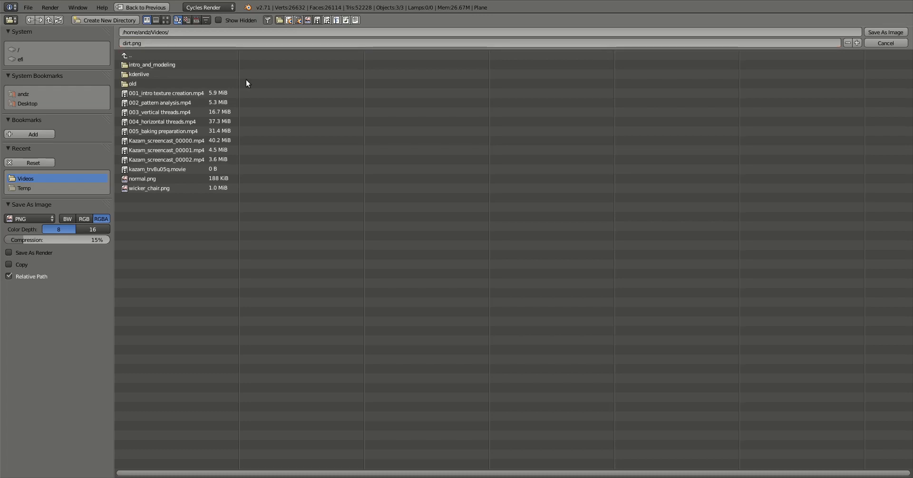
pyautogui.click(872, 33)
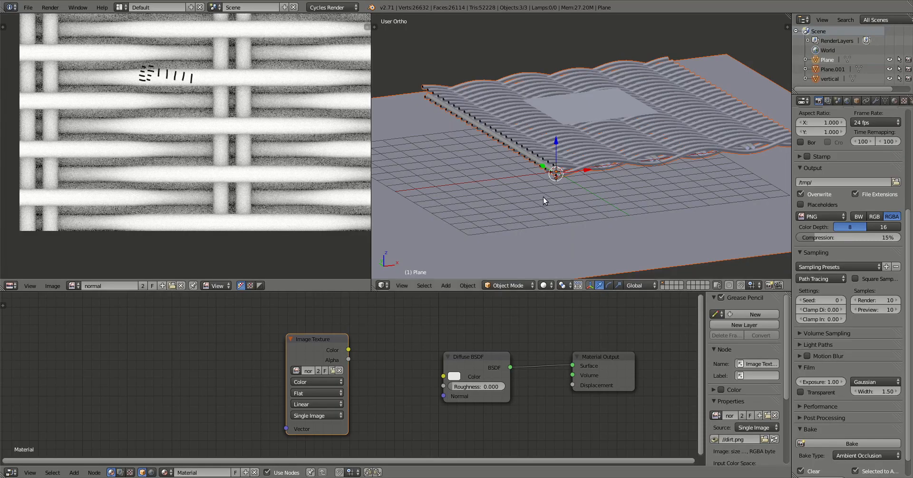
# Zoom out and reposition the dirt texture, then show the sidebar's image settings.
pyautogui.scroll(-2, 239, 91)
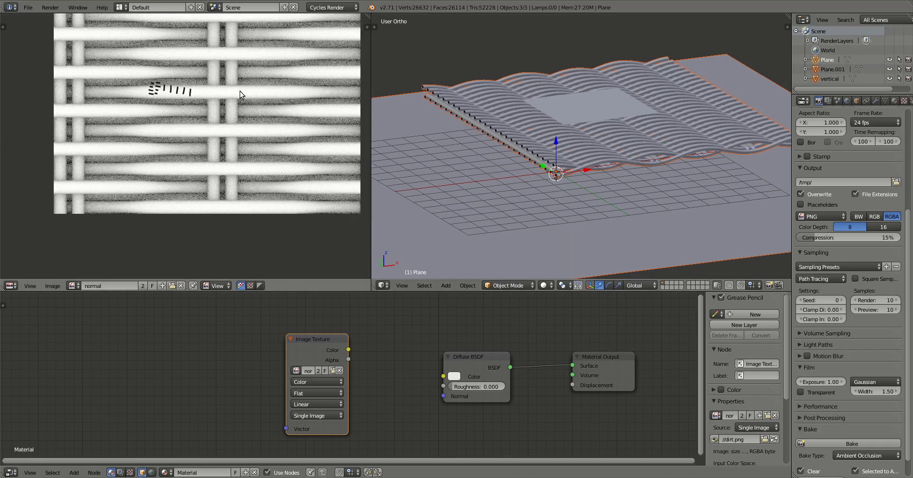
pyautogui.moveTo(250, 70); pyautogui.dragTo(203, 120, button='middle')
pyautogui.scroll(-1, 222, 113)
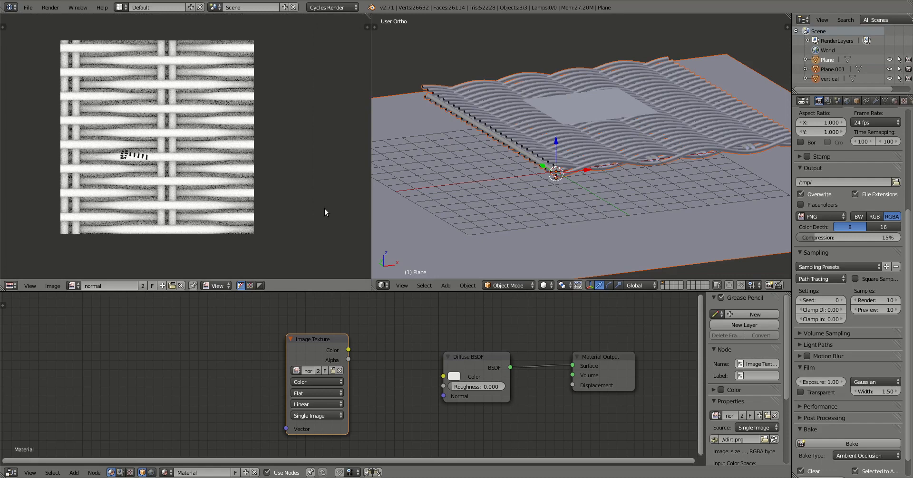
pyautogui.press('n')
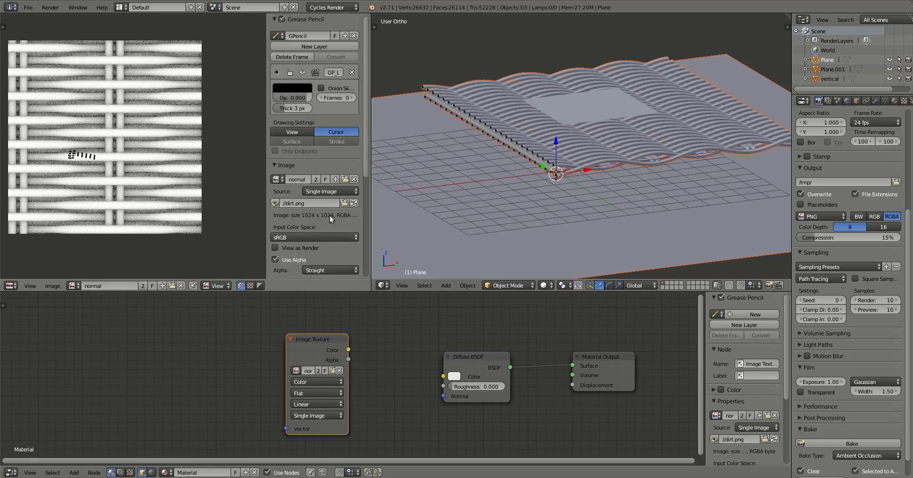
# Toggle the Display panel's Repeat option on and off to check the dirt map tiles seamlessly.
pyautogui.scroll(-8, 329, 215)
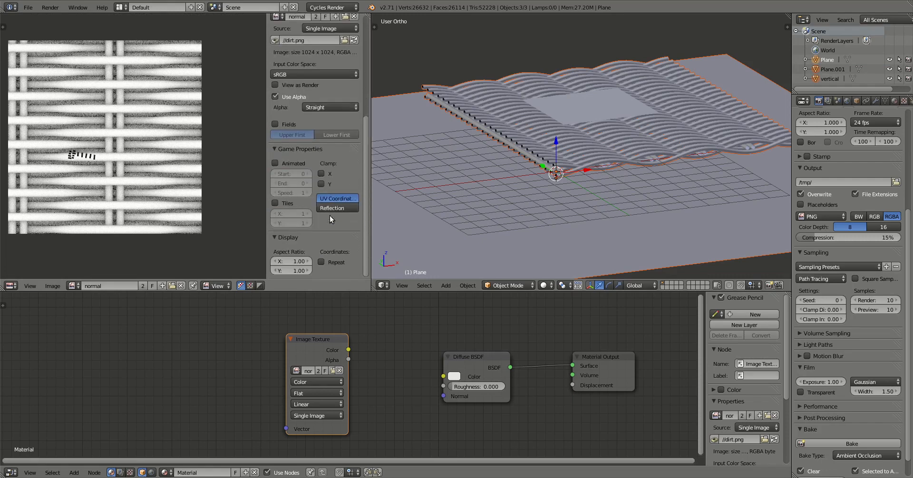
pyautogui.click(329, 262)
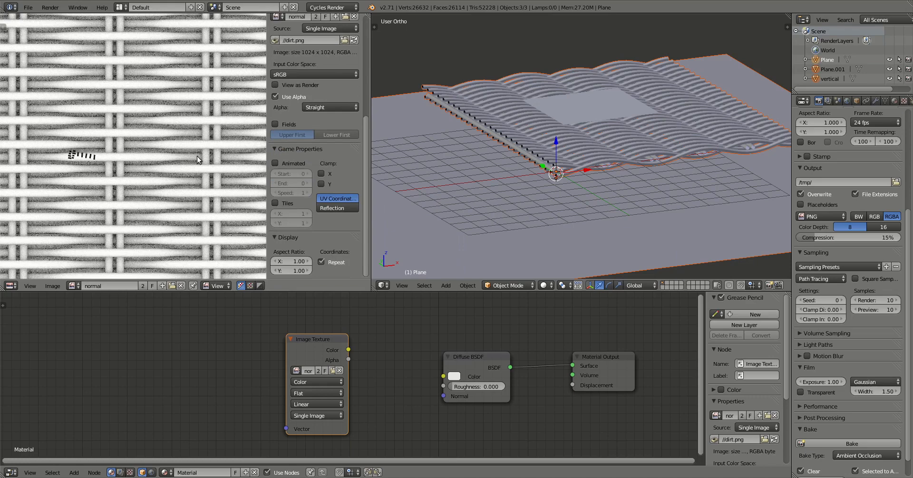
pyautogui.click(322, 262)
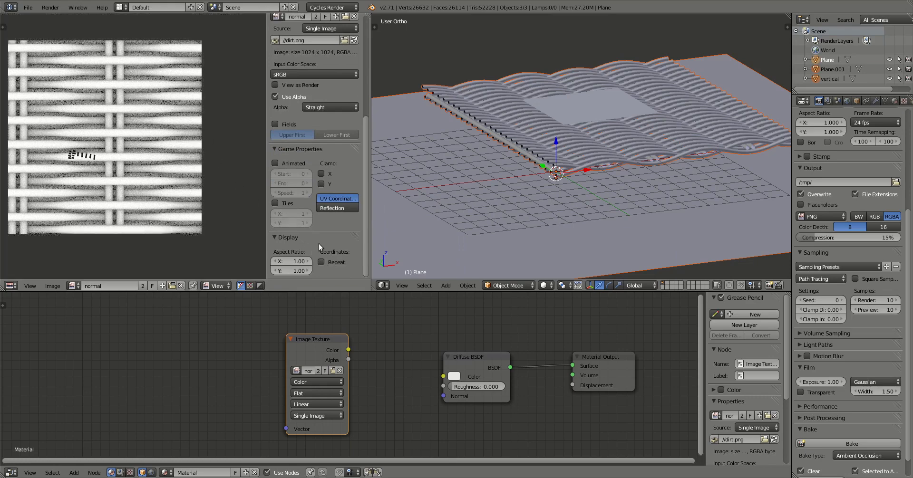
pyautogui.click(321, 262)
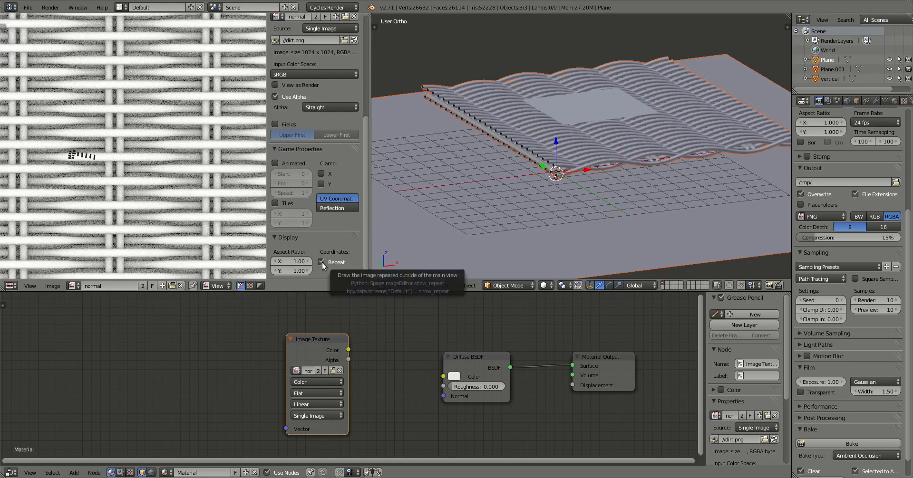
pyautogui.click(321, 262)
pyautogui.click(321, 262)
pyautogui.click(321, 263)
pyautogui.click(322, 262)
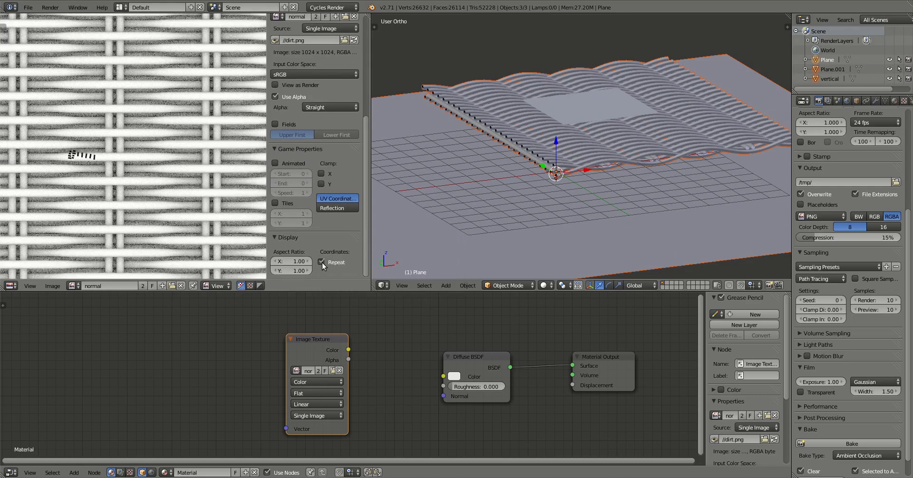
pyautogui.click(321, 262)
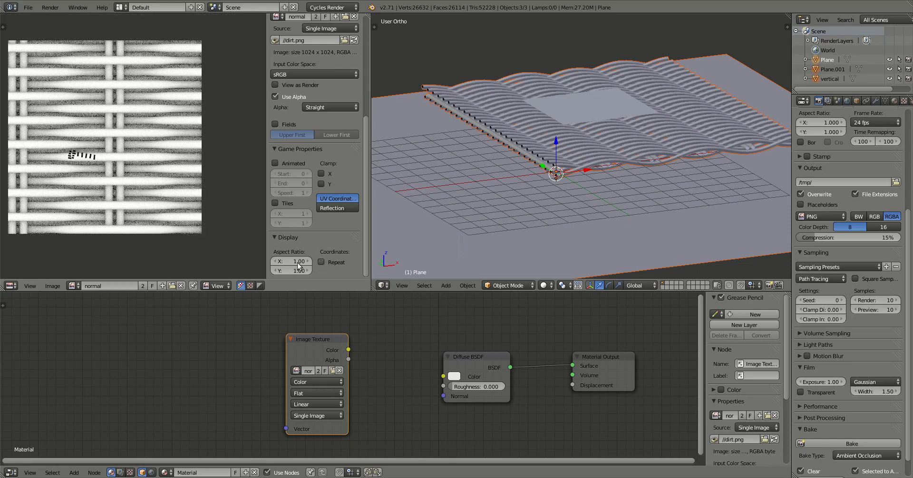
pyautogui.click(71, 286)
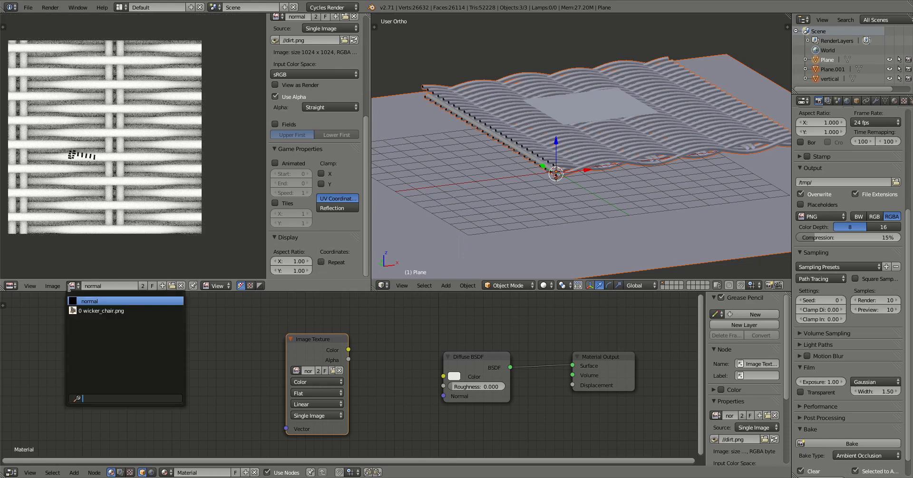
# Open normal.png from the Videos folder into the image editor.
pyautogui.click(55, 286)
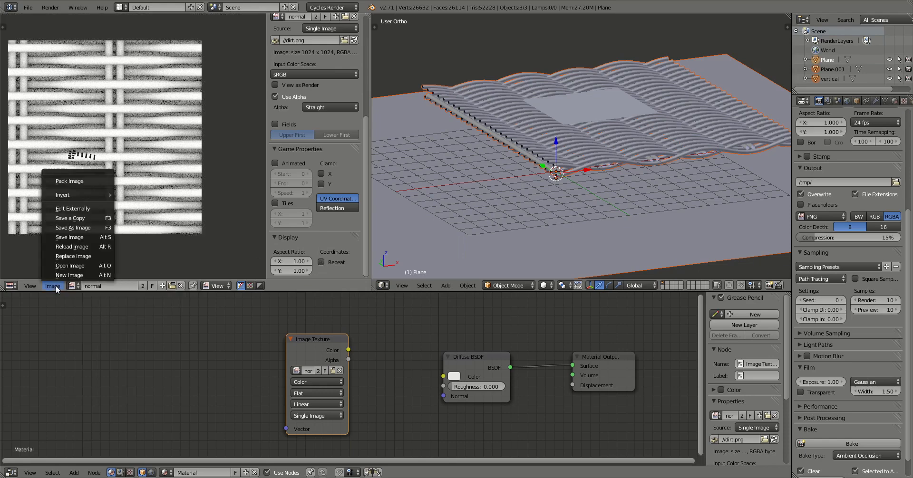
pyautogui.click(70, 265)
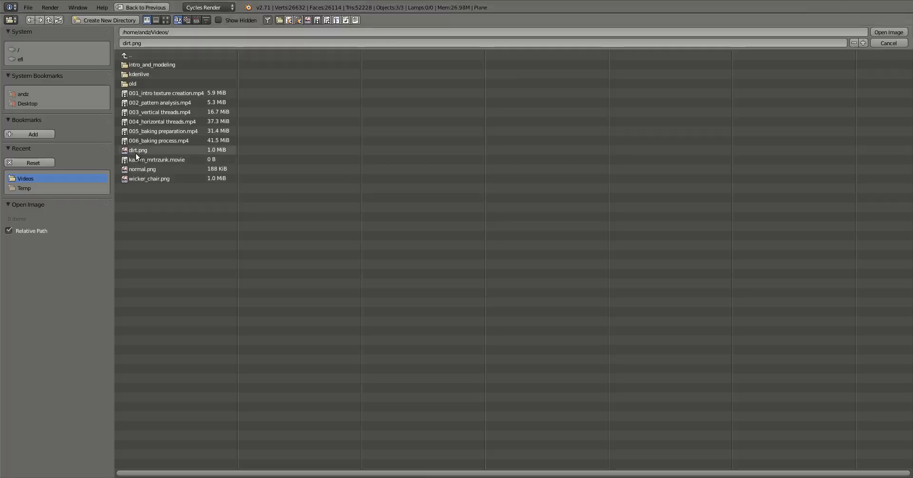
pyautogui.doubleClick(141, 169)
# Enable Repeat and zoom out to view normal.png tiled across the editor.
pyautogui.scroll(-3, 330, 261)
pyautogui.click(321, 261)
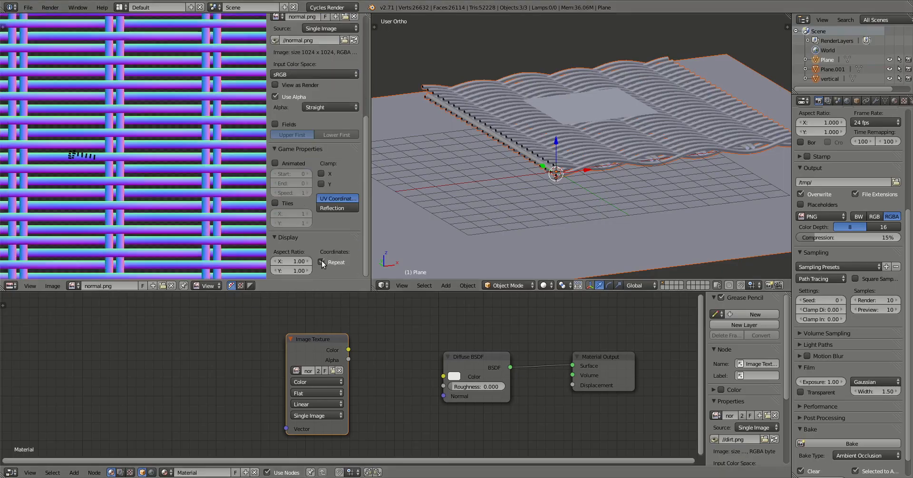
pyautogui.scroll(-4, 179, 150)
pyautogui.scroll(-2, 177, 147)
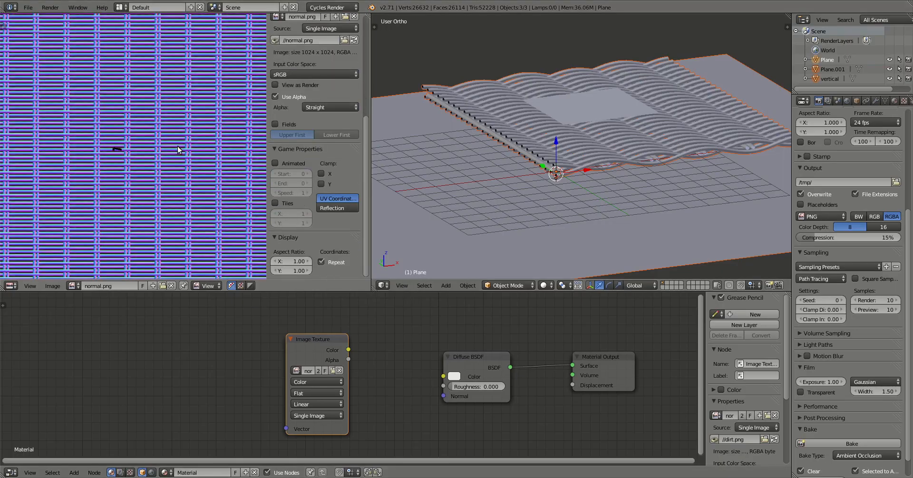
pyautogui.scroll(6, 178, 146)
pyautogui.scroll(-8, 178, 147)
pyautogui.scroll(-2, 178, 149)
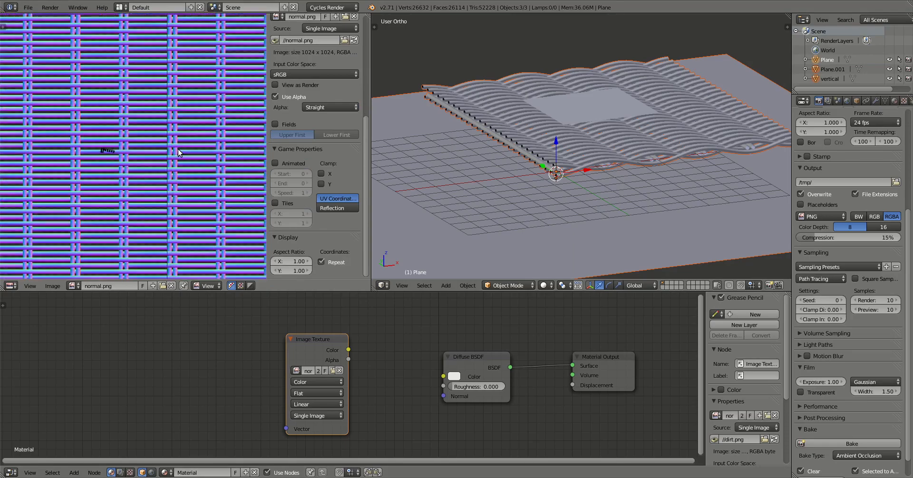